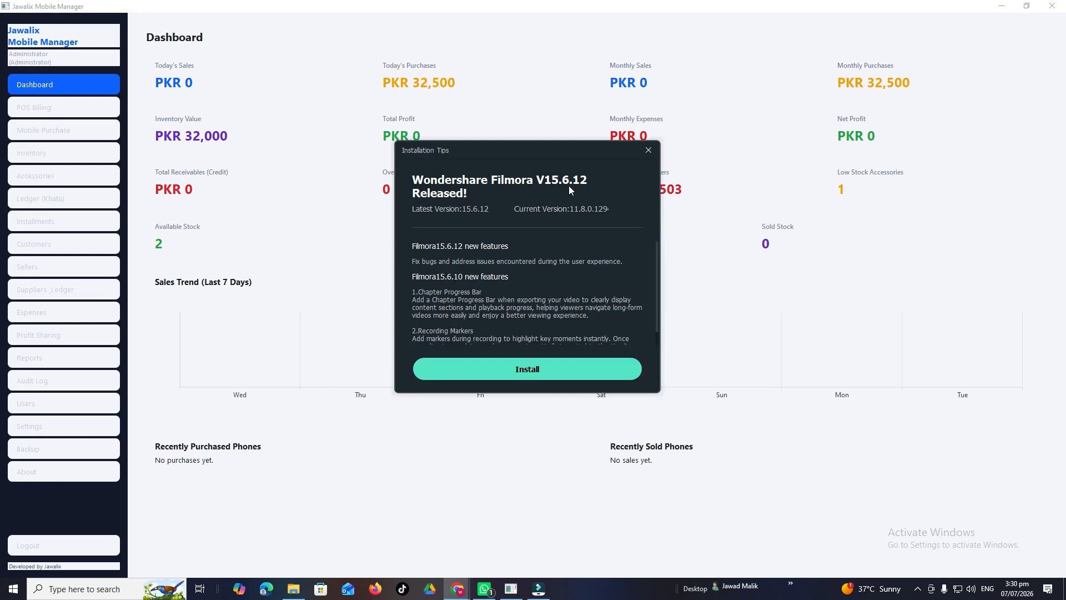
Dismiss the Wondershare Filmora update notice covering the dashboard.
left_click(648, 151)
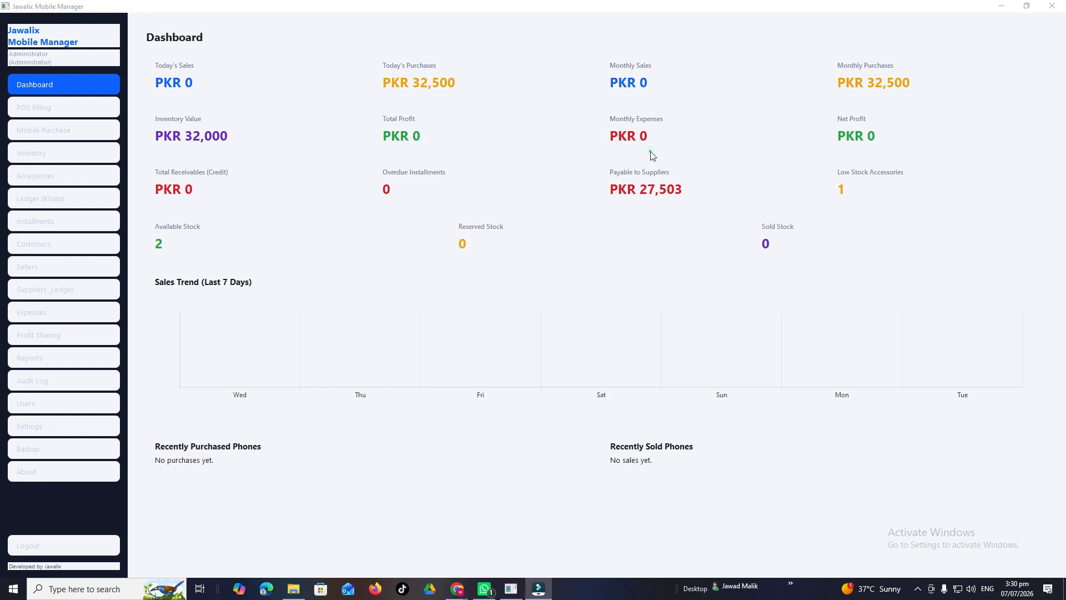
left_click(547, 592)
left_click(547, 592)
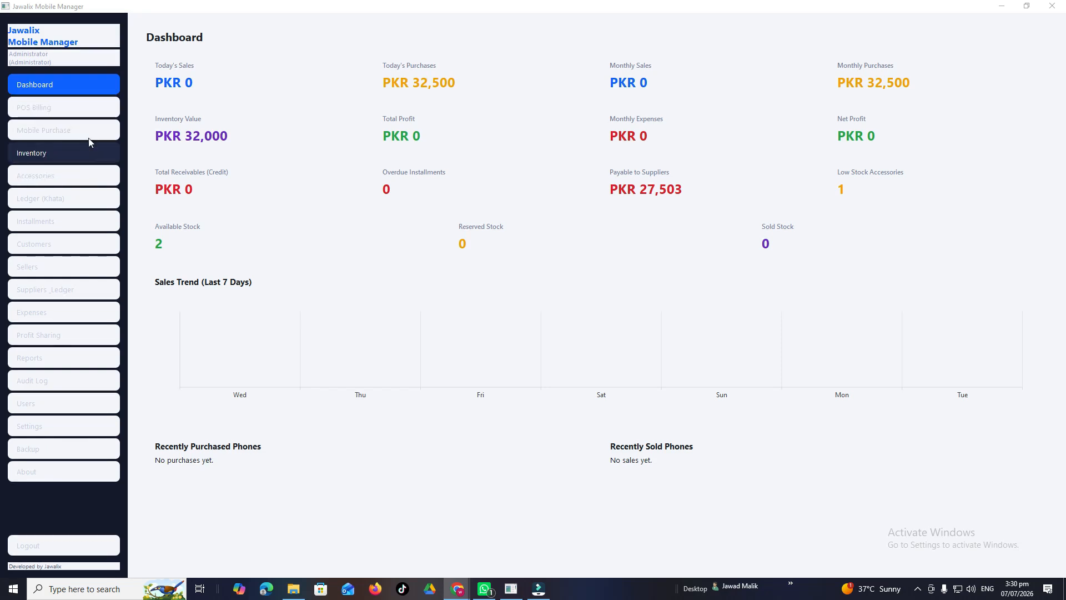
Start a mobile purchase for an Apple Iphone 12, variant Pro Max, color White, storage 128GB, with IMEI 1 0001 and IMEI 2 0002.
left_click(39, 134)
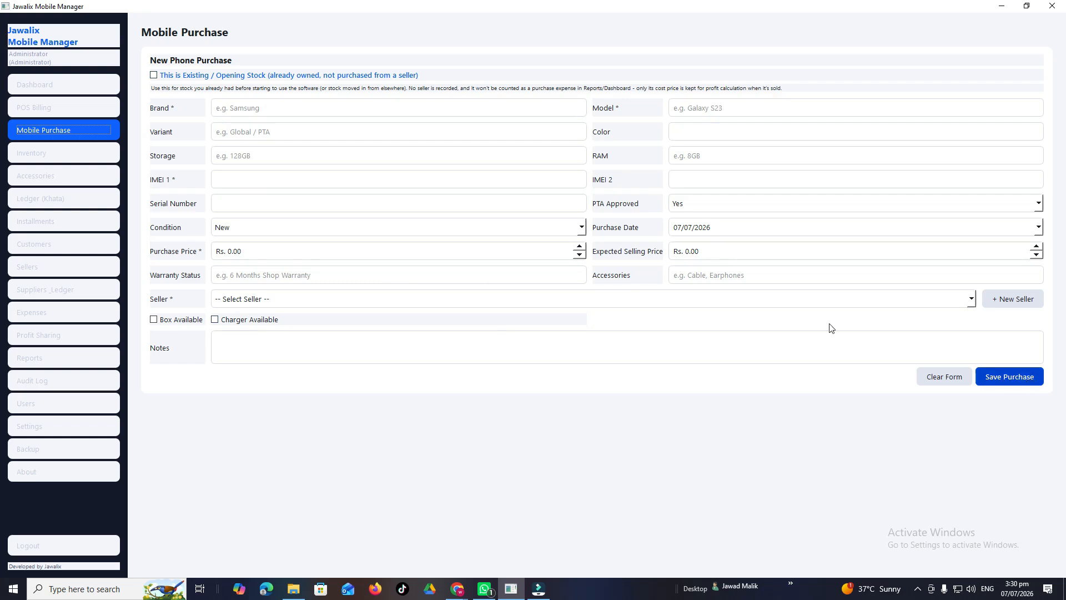
left_click(238, 105)
type("Apple")
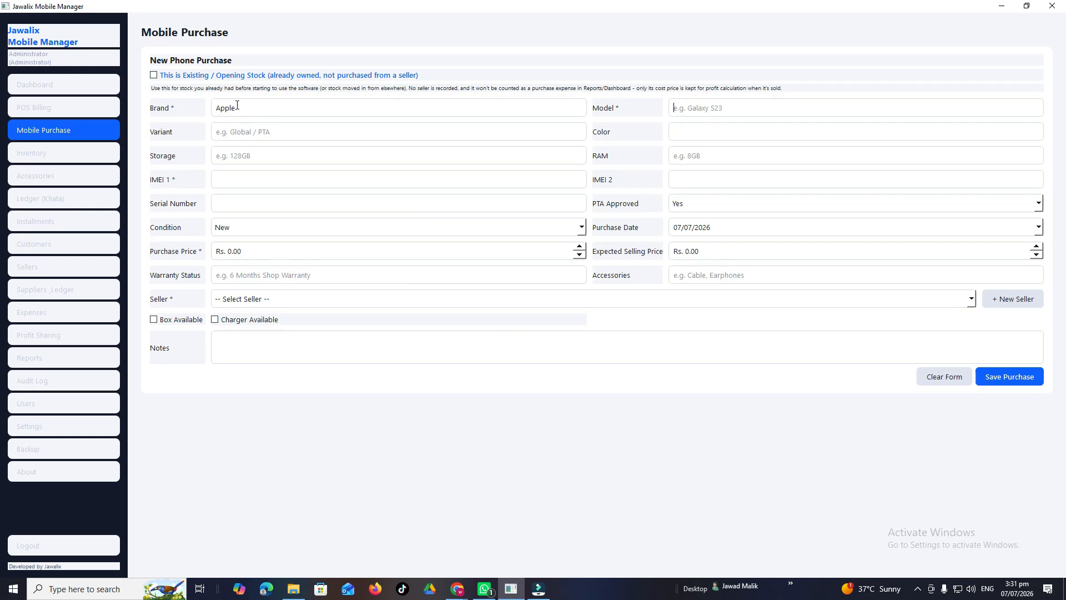
type("Iphoe")
key("BackSpace")
type("n")
type("P")
type("12")
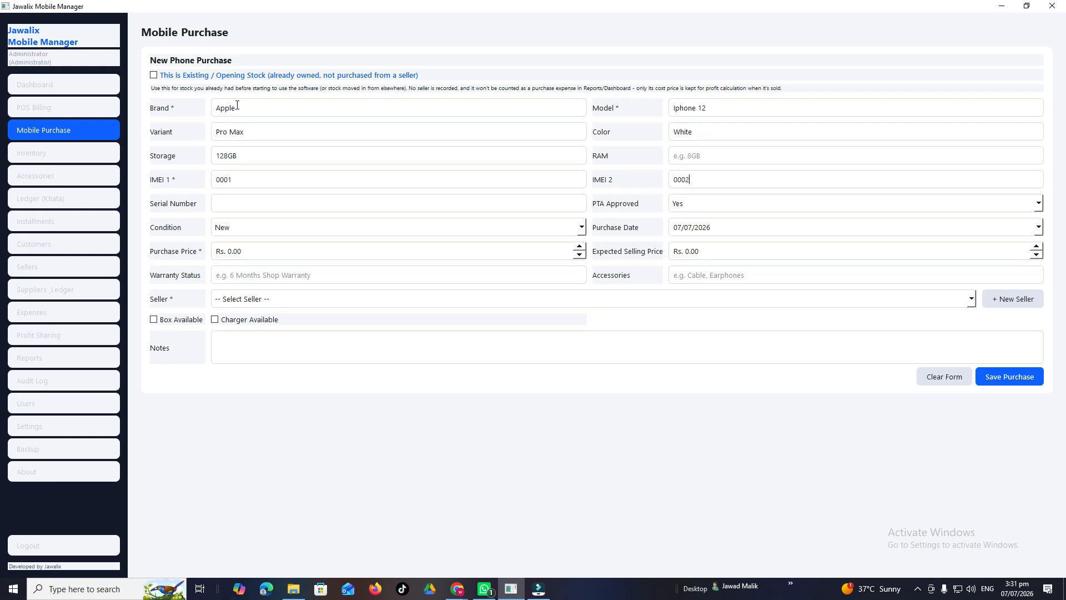
Set the phone's PTA approval to No and its condition to Used.
left_click(693, 205)
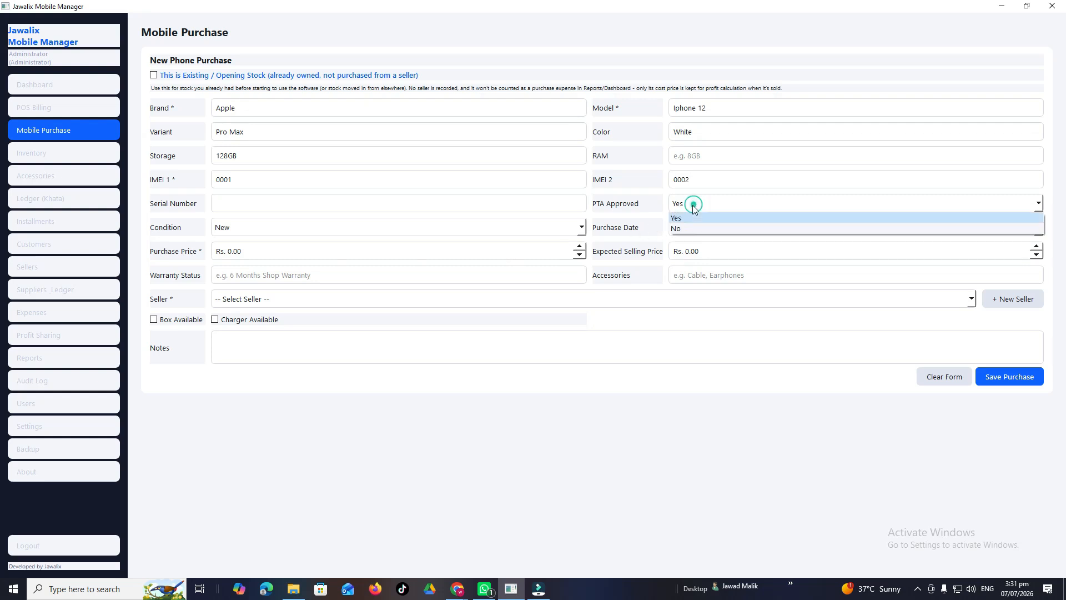
left_click(680, 228)
left_click(244, 205)
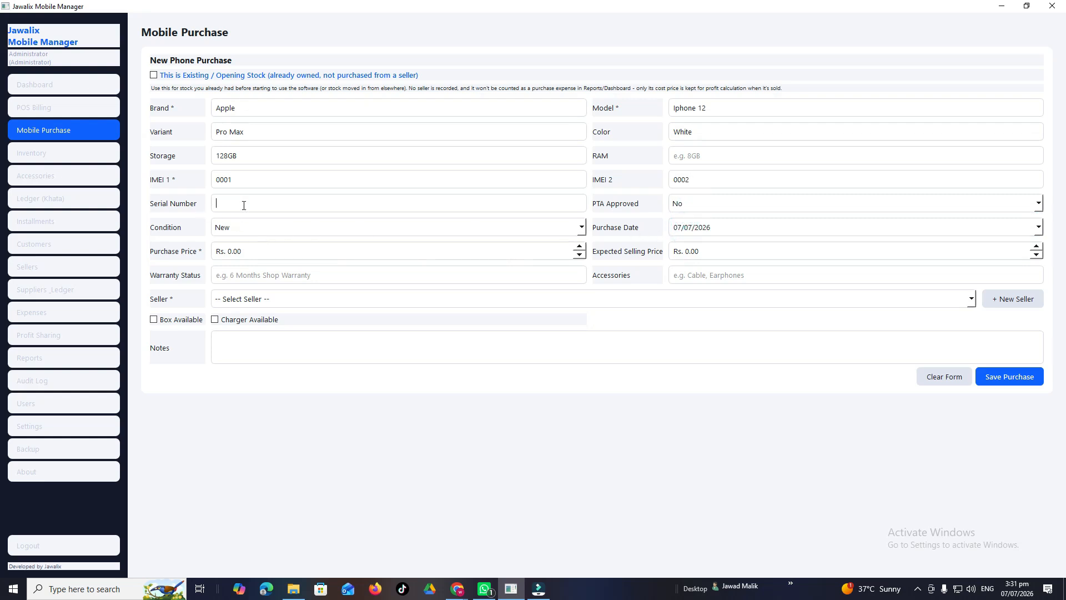
left_click(238, 228)
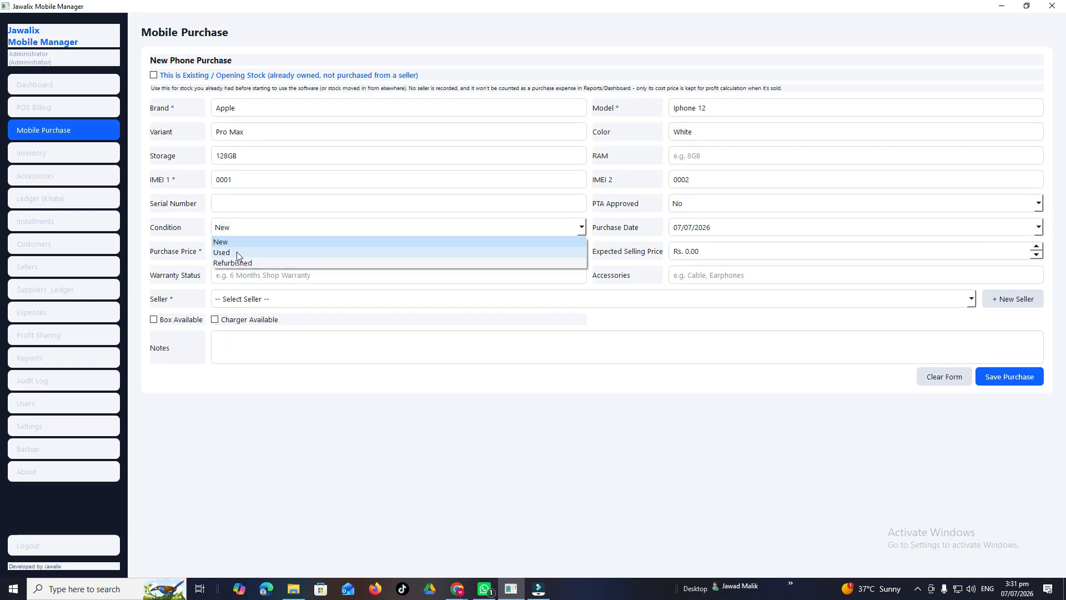
left_click(236, 252)
Set the phone's purchase price to Rs. 55000 and its expected selling price to Rs. 65000.
left_click(261, 250)
type("5")
key("Tab")
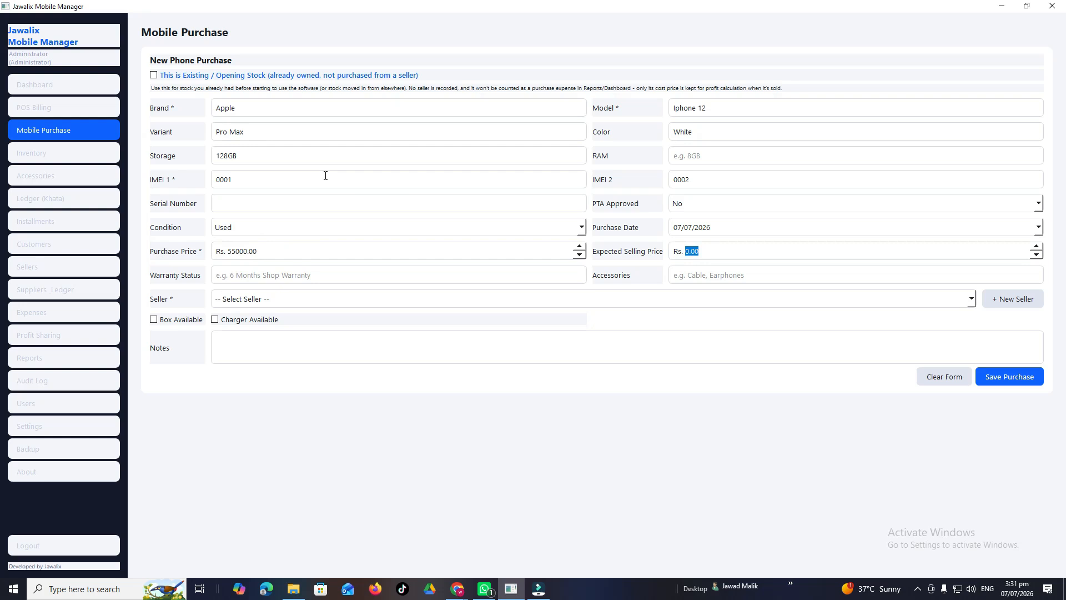
type("65000")
Start a new seller for this purchase and fill in the full name, CNIC number, phone number, address and city.
left_click(413, 298)
left_click(291, 300)
left_click(1014, 303)
left_click(437, 182)
type("Mohsin")
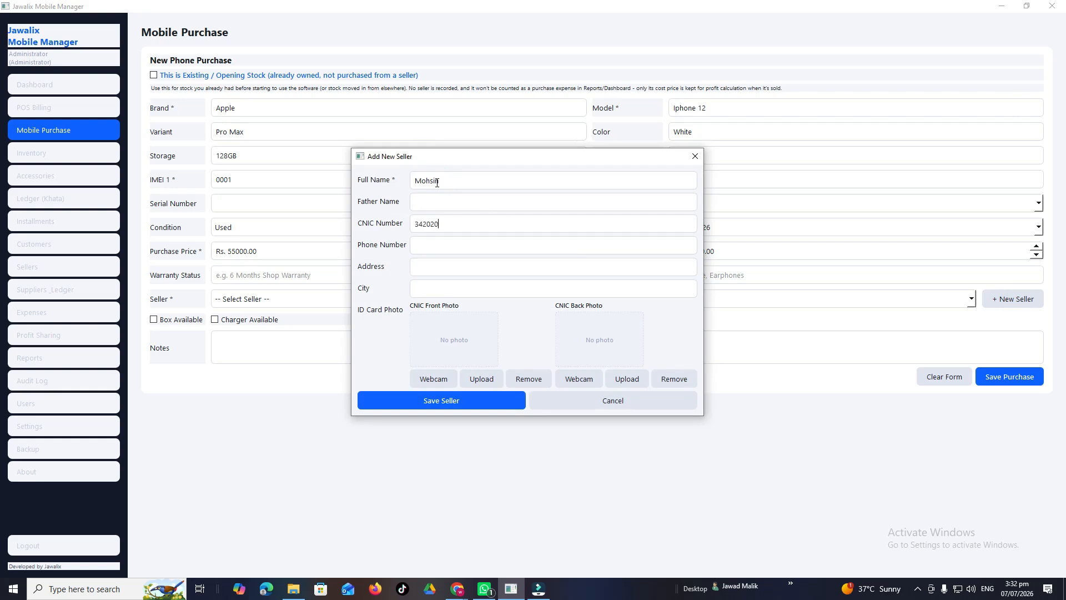
type("0220")
key("Tab")
key("Tab")
Upload Screen-4.2psd.jpg(1) from the Desktop as the seller's CNIC front photo and save the seller.
left_click(481, 379)
left_click(396, 270)
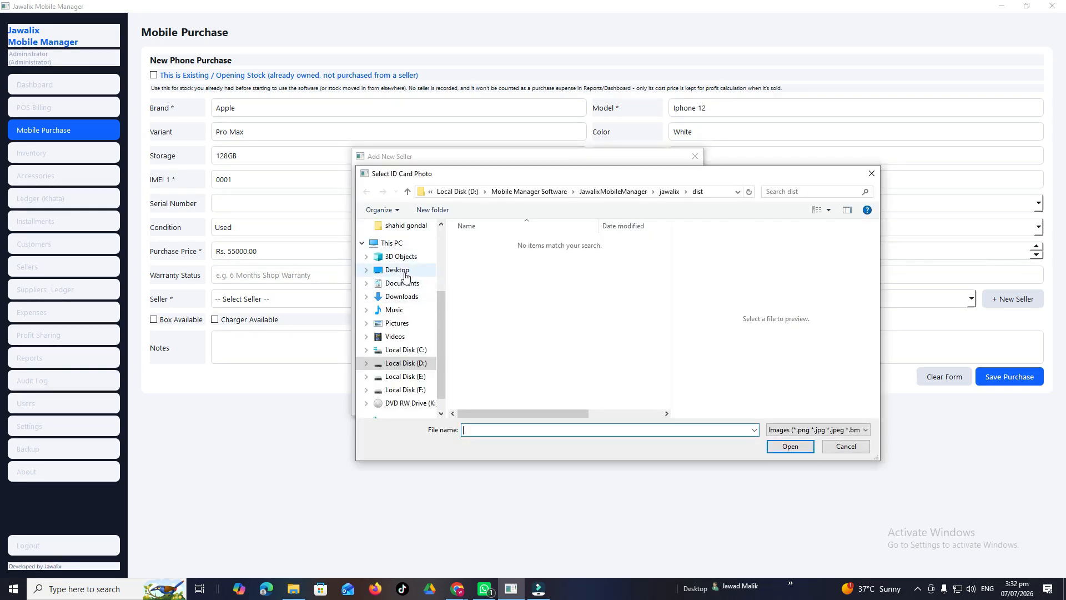
scroll(541, 310, "down", 2)
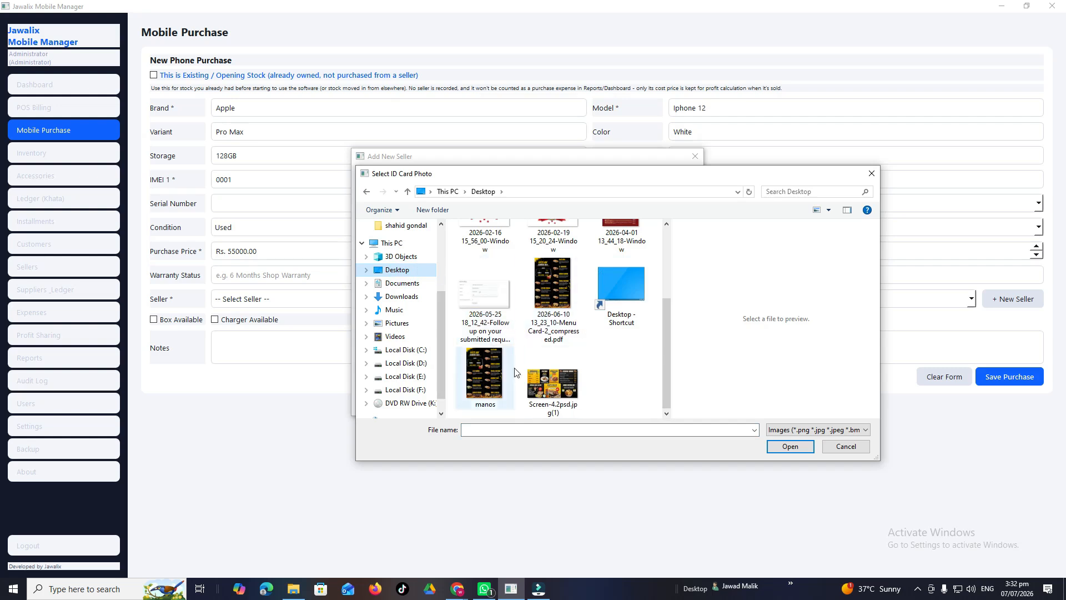
left_click(550, 378)
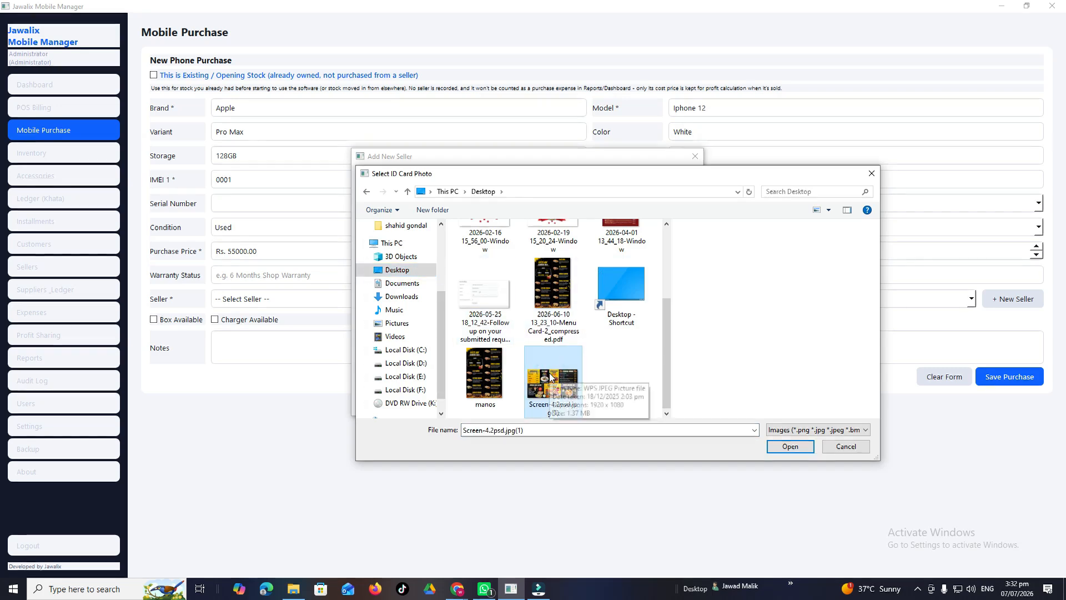
double_click(550, 378)
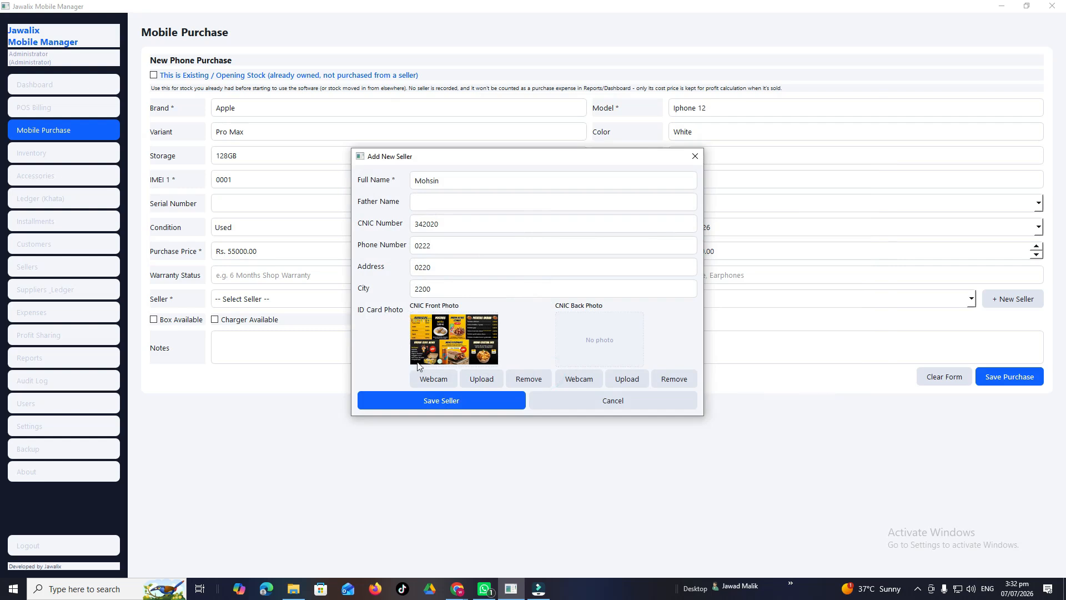
left_click(436, 396)
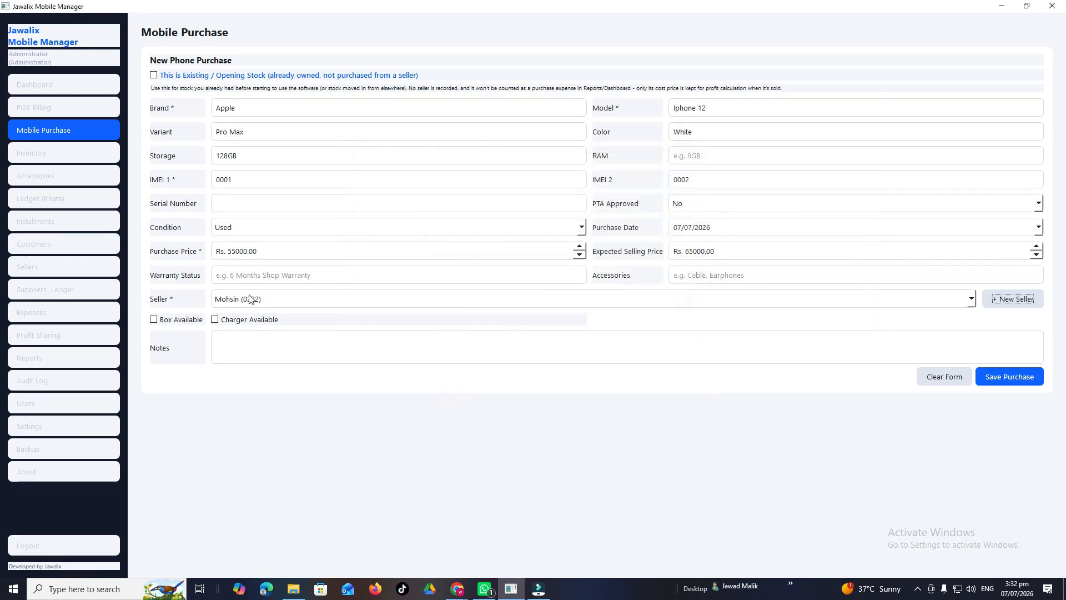
Save the phone purchase and check the new Iphone 12 entry in the inventory.
left_click(1011, 377)
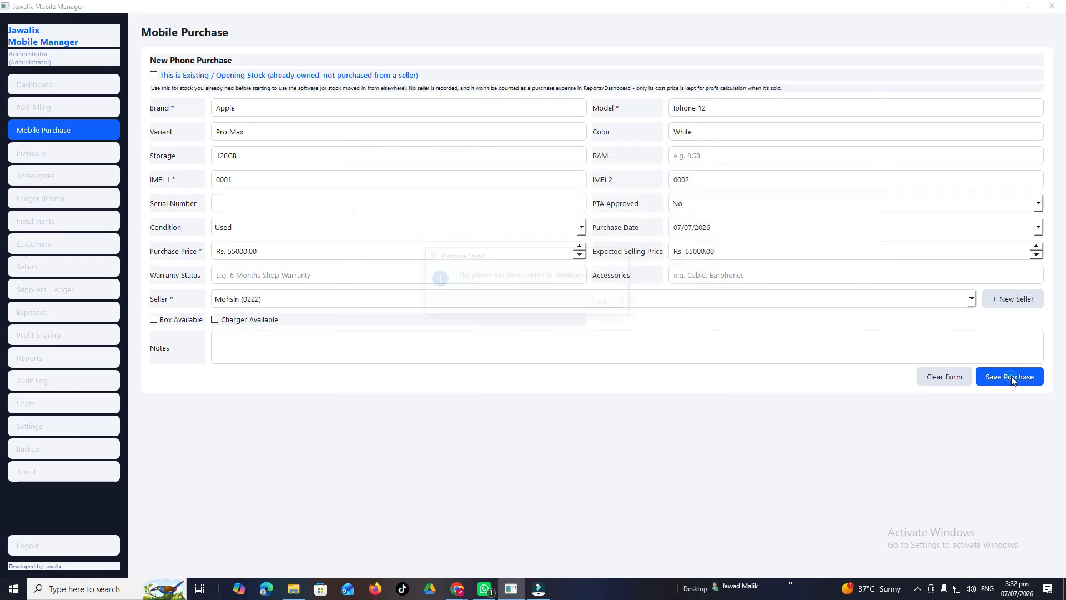
left_click(605, 302)
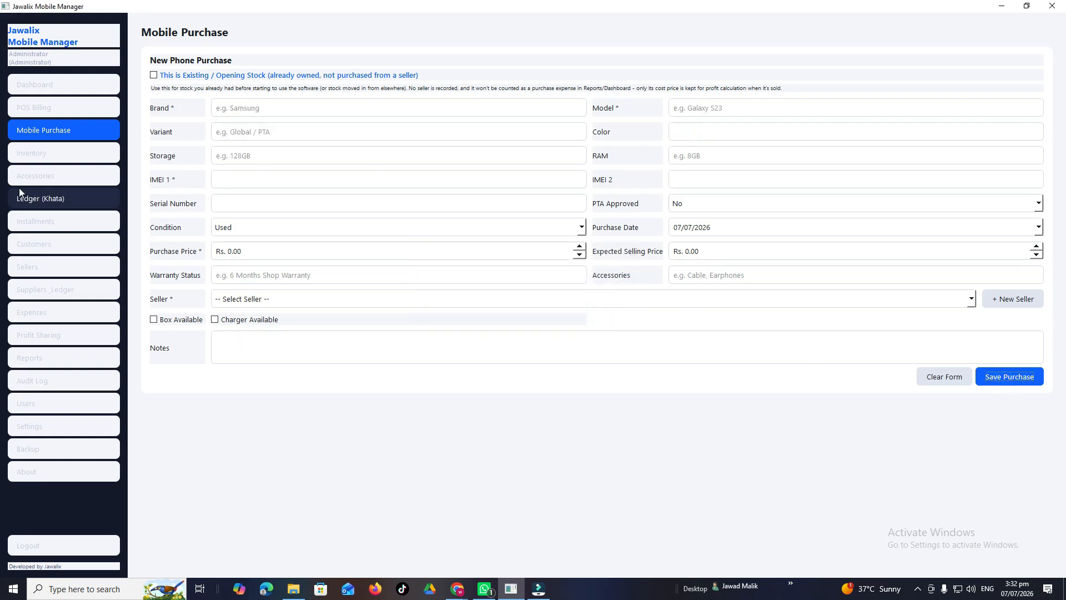
left_click(35, 159)
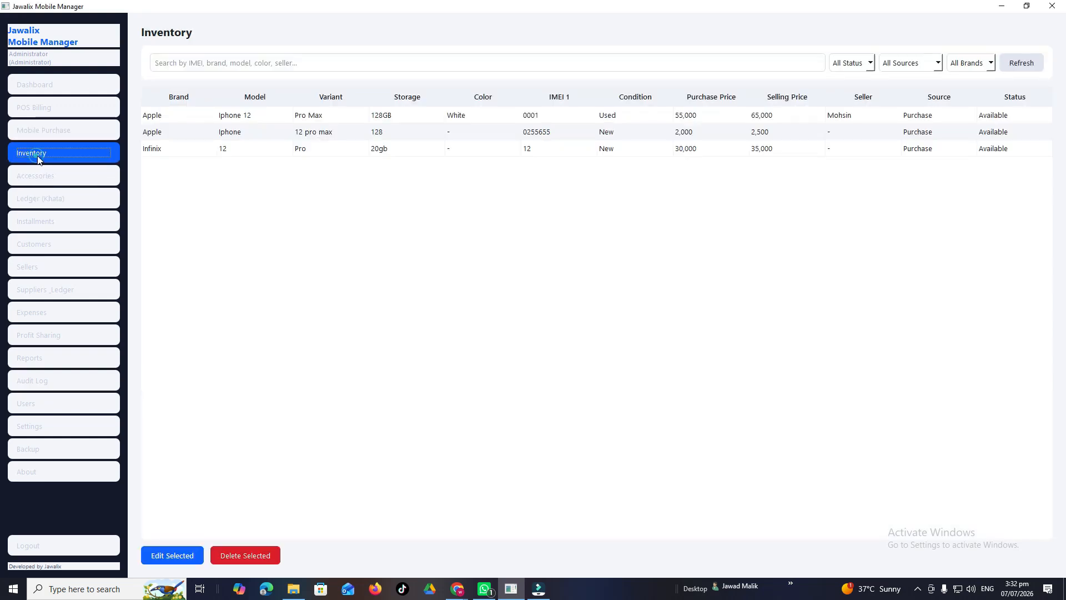
left_click(154, 116)
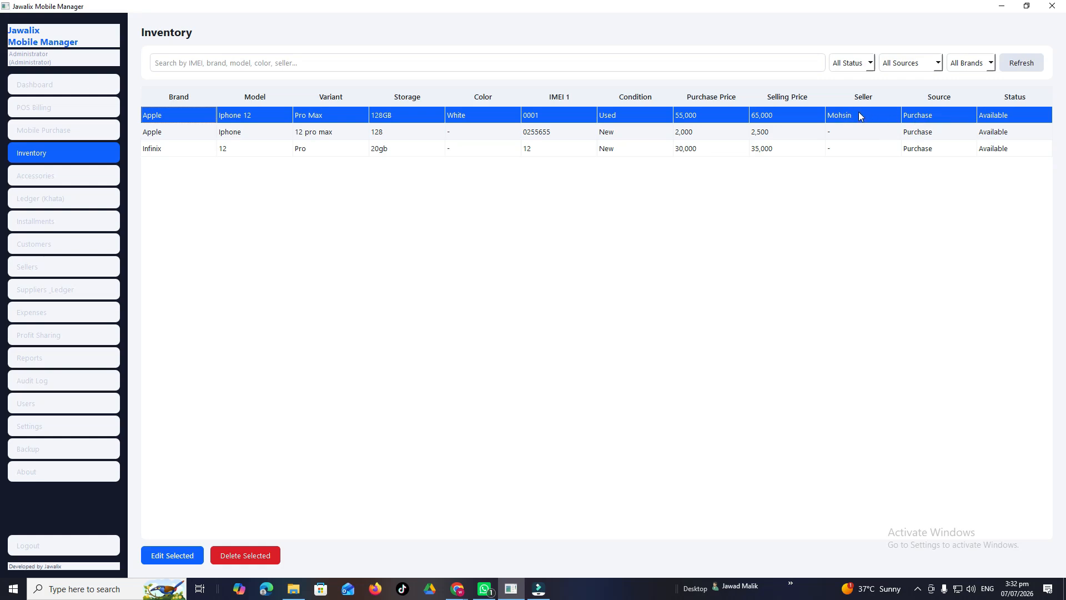
Mark a new phone purchase as existing / opening stock and try to choose or add a seller for it.
left_click(60, 129)
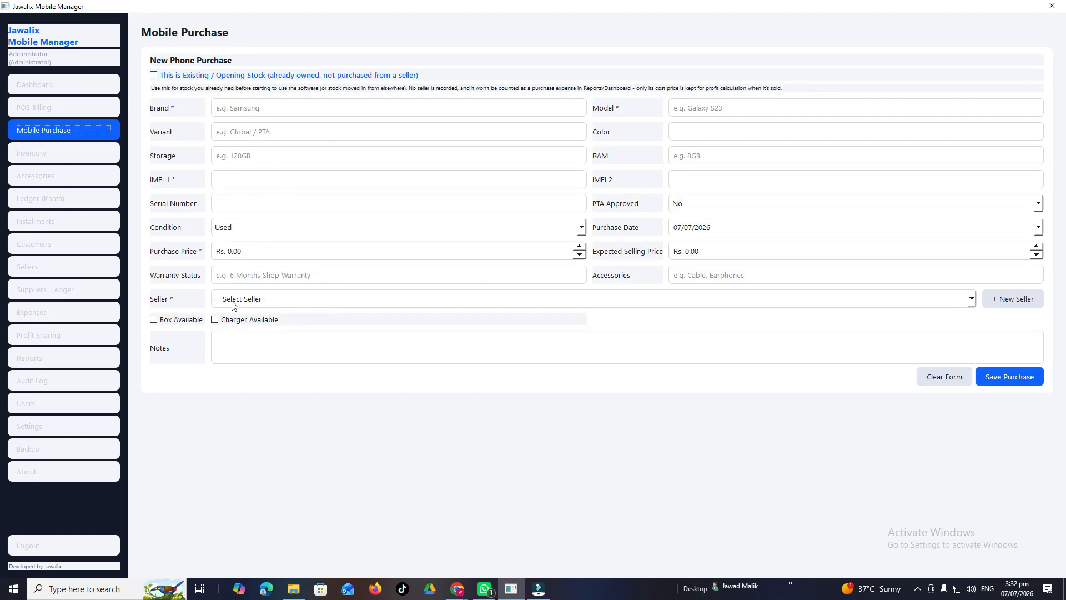
left_click(154, 75)
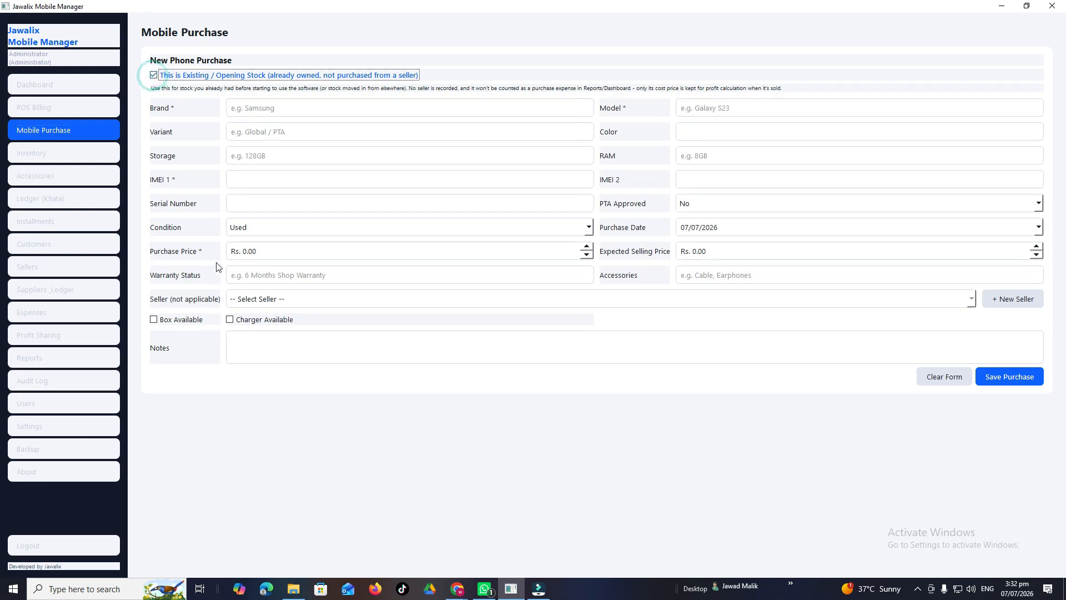
left_click(272, 303)
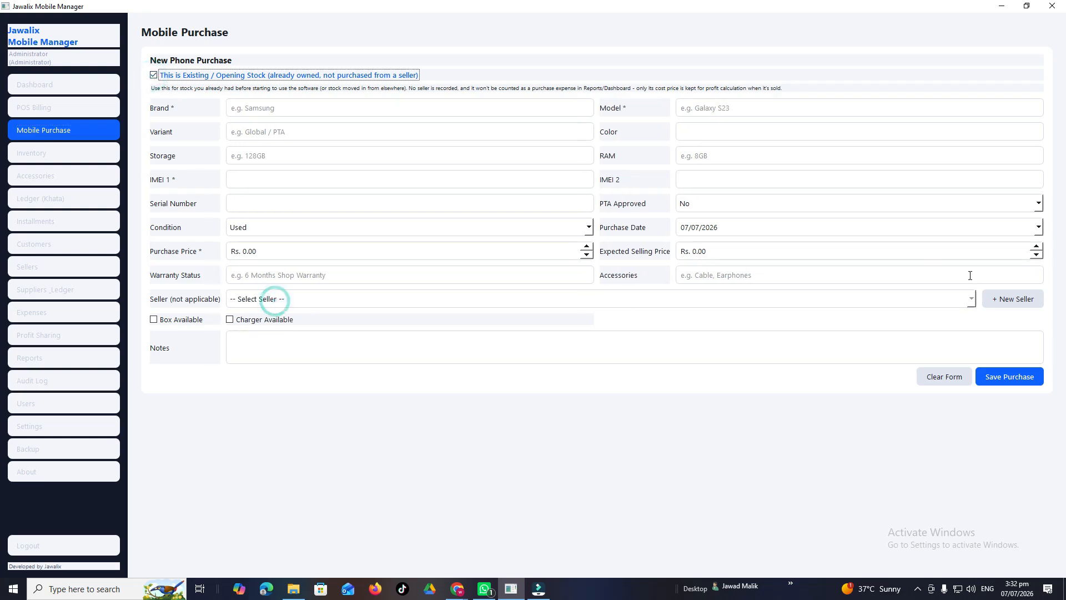
left_click(1010, 299)
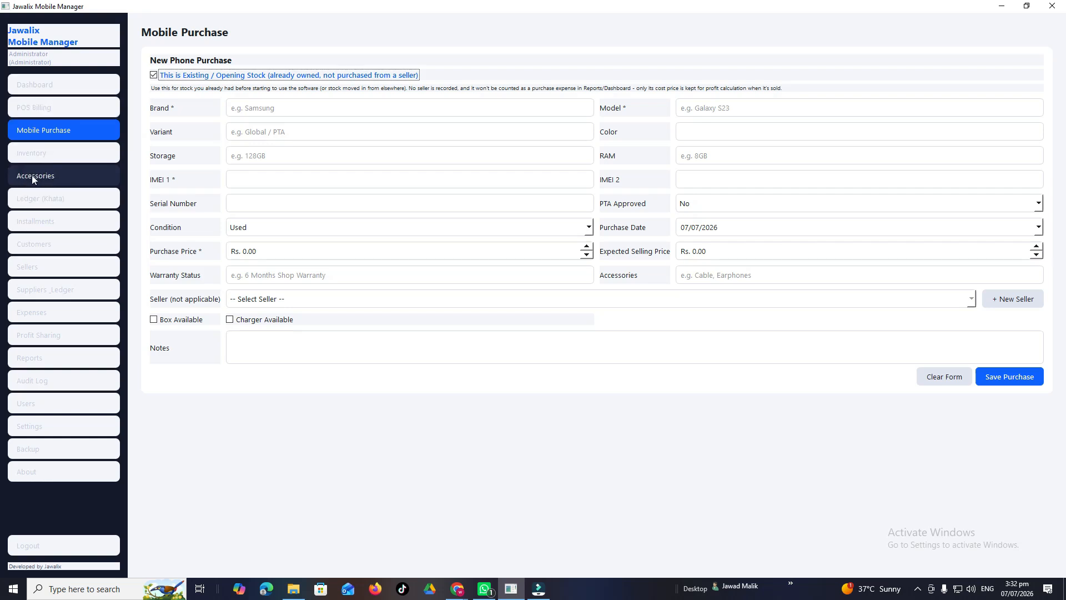
Start a new accessory in the accessories inventory and name it Phone Cover.
left_click(61, 176)
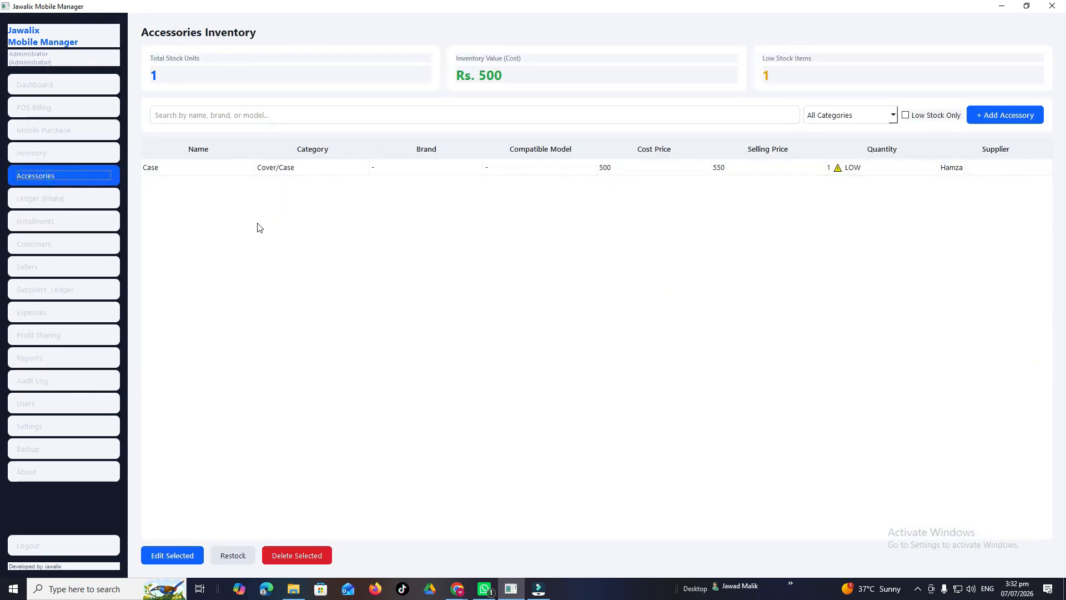
left_click(981, 122)
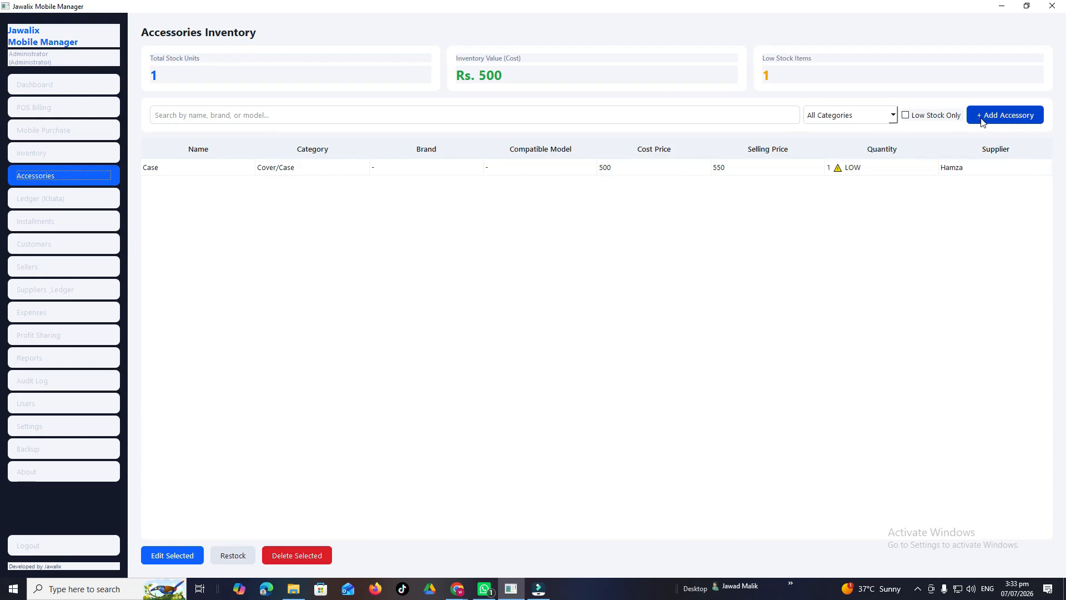
left_click_drag(566, 151, 552, 101)
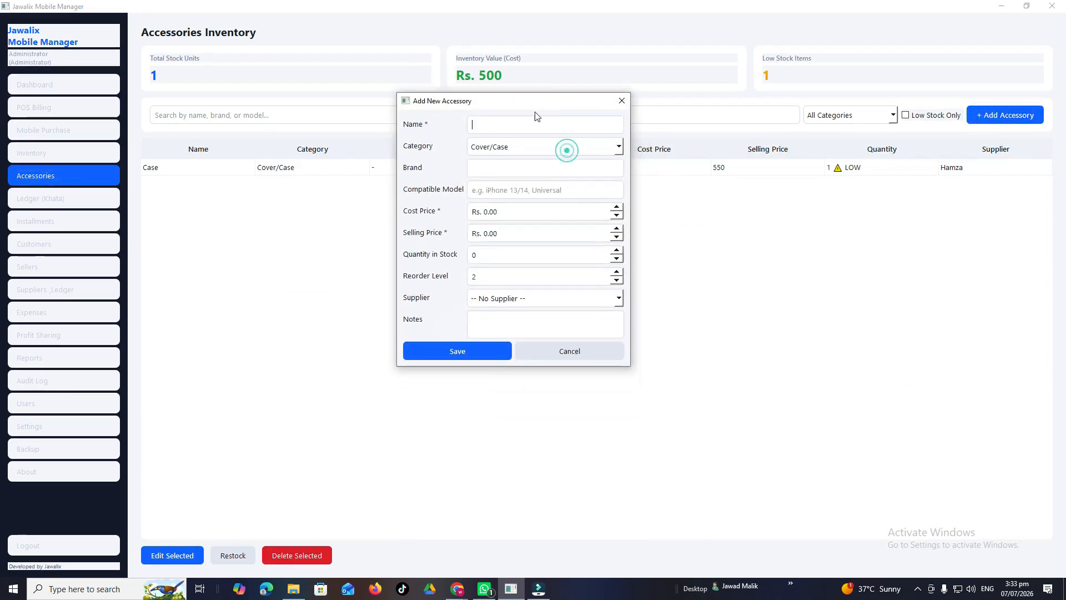
left_click(497, 121)
type("Charger")
key("BackSpace")
key("BackSpace")
key("BackSpace")
key("BackSpace")
key("BackSpace")
key("BackSpace")
key("BackSpace")
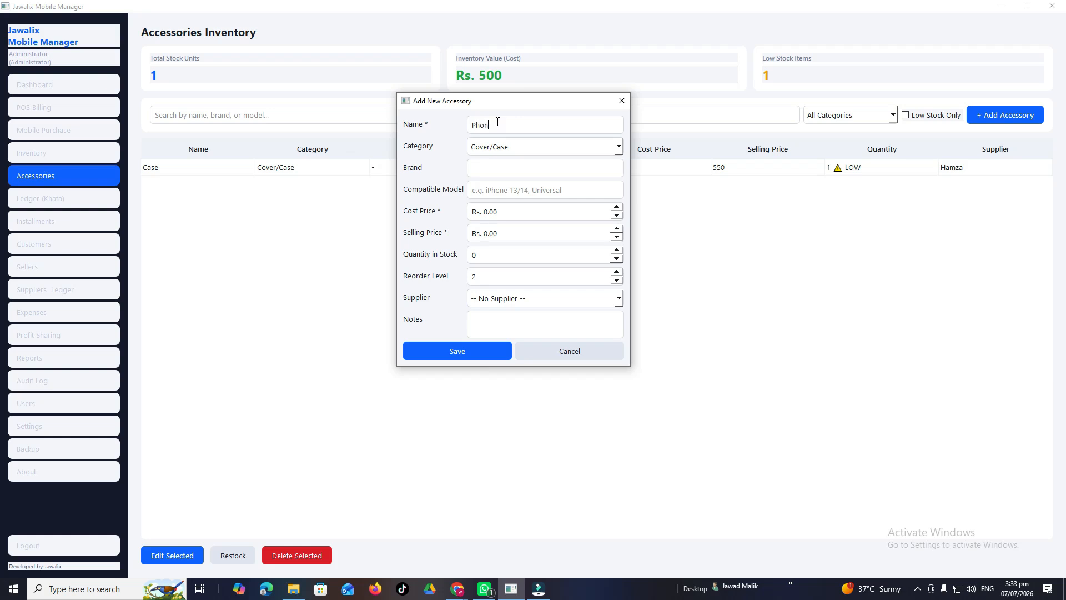
Keep the accessory's category as Cover/Case and enter Iphone 12 as its compatible model.
left_click(614, 146)
left_click(511, 150)
left_click(492, 165)
left_click(507, 191)
type("Iphone 12")
Set the phone cover's cost price to Rs. 70 and its selling price to Rs. 150.
left_click(506, 218)
left_click_drag(498, 211, 472, 216)
type("7")
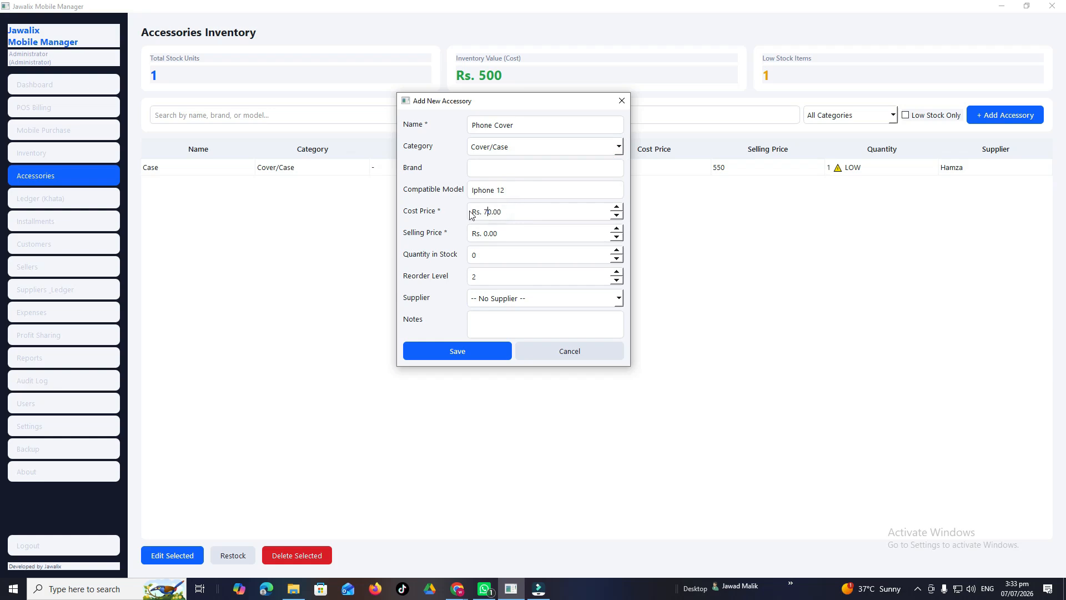
key("Tab")
type("15")
Set the phone cover's quantity in stock to 25 and its reorder level to 5.
left_click(491, 259)
left_click_drag(482, 255, 451, 260)
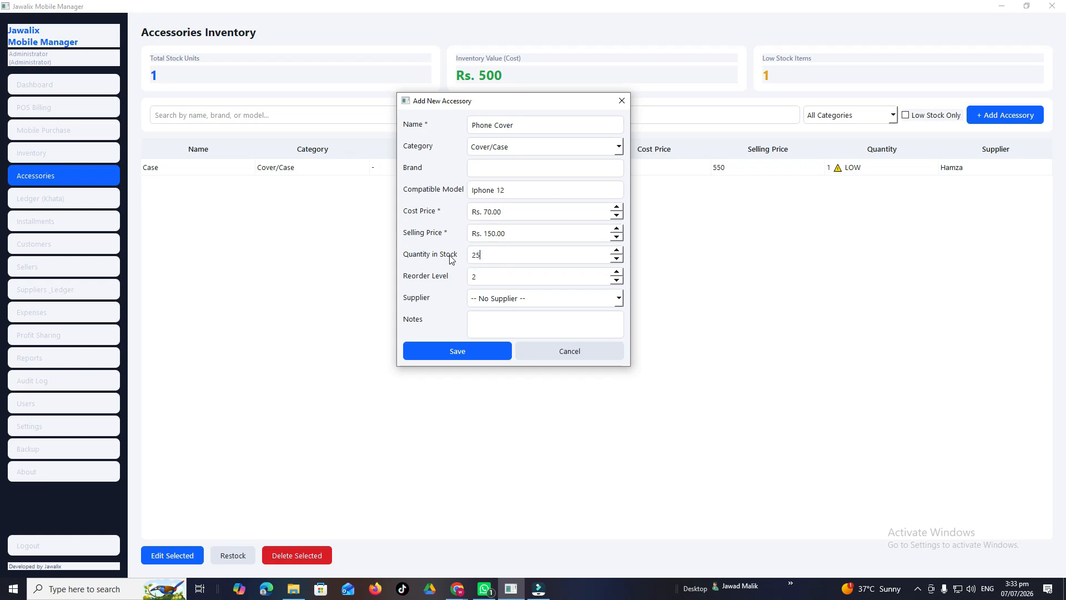
left_click(457, 262)
left_click_drag(493, 278, 468, 284)
left_click_drag(488, 106, 169, 184)
left_click_drag(468, 140, 490, 105)
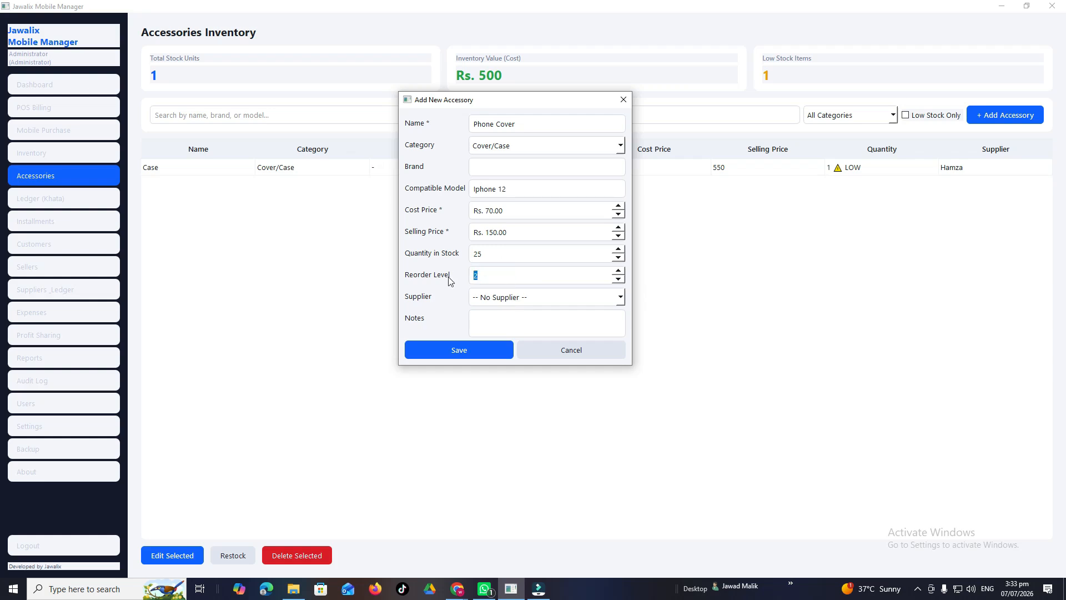
Leave the phone cover without a supplier and save the accessory.
left_click(622, 298)
left_click(595, 299)
left_click(514, 300)
left_click(494, 303)
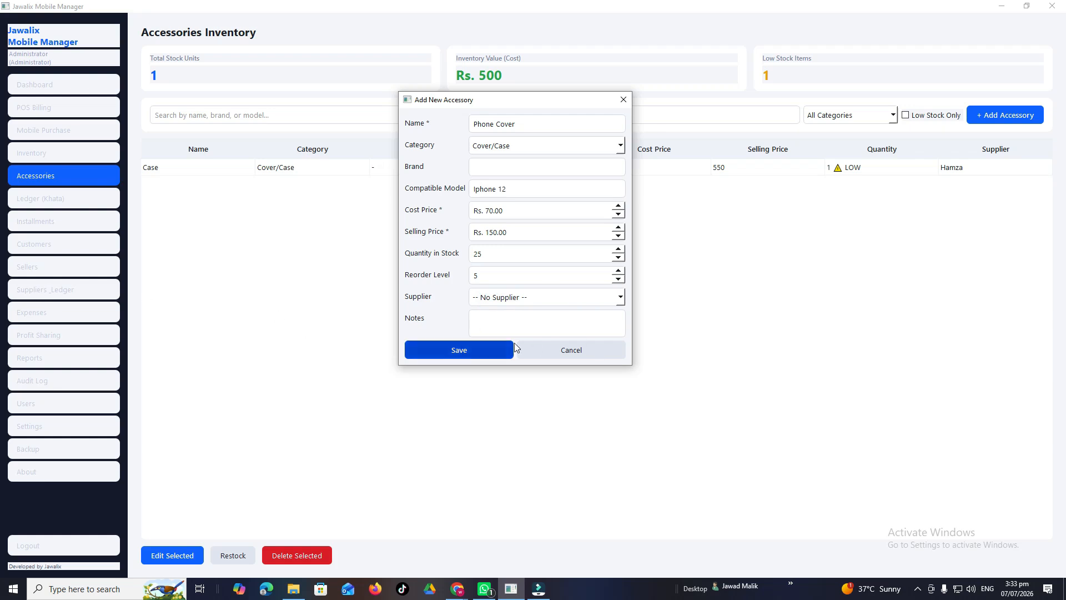
left_click(466, 351)
Compare the stock quantities and details of the Case and Phone Cover accessories with the inventory summary.
left_click(147, 167)
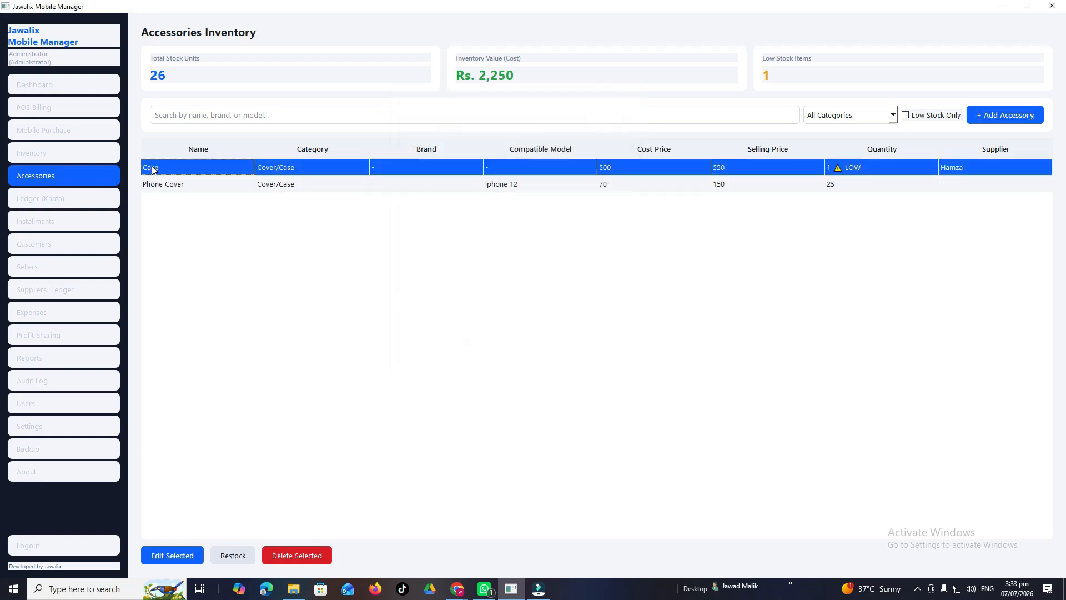
left_click(157, 187)
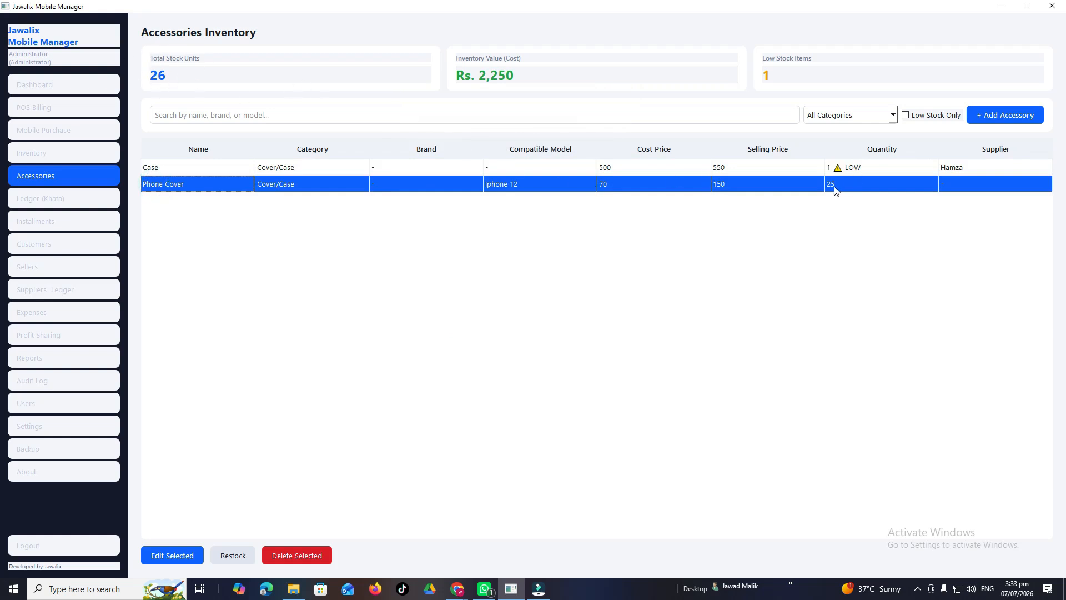
left_click(829, 169)
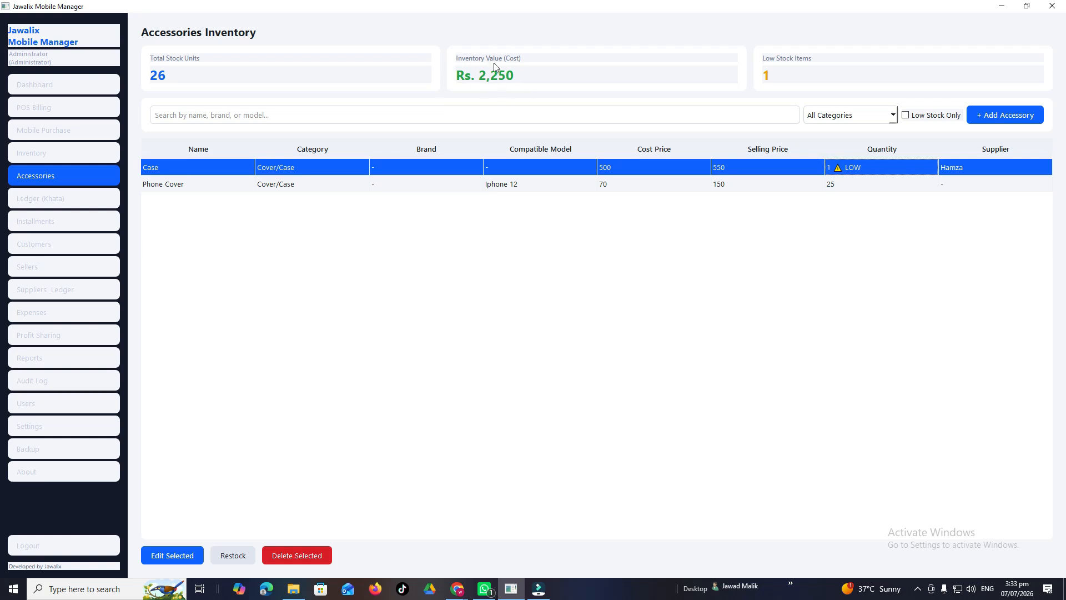
left_click(522, 185)
left_click(498, 166)
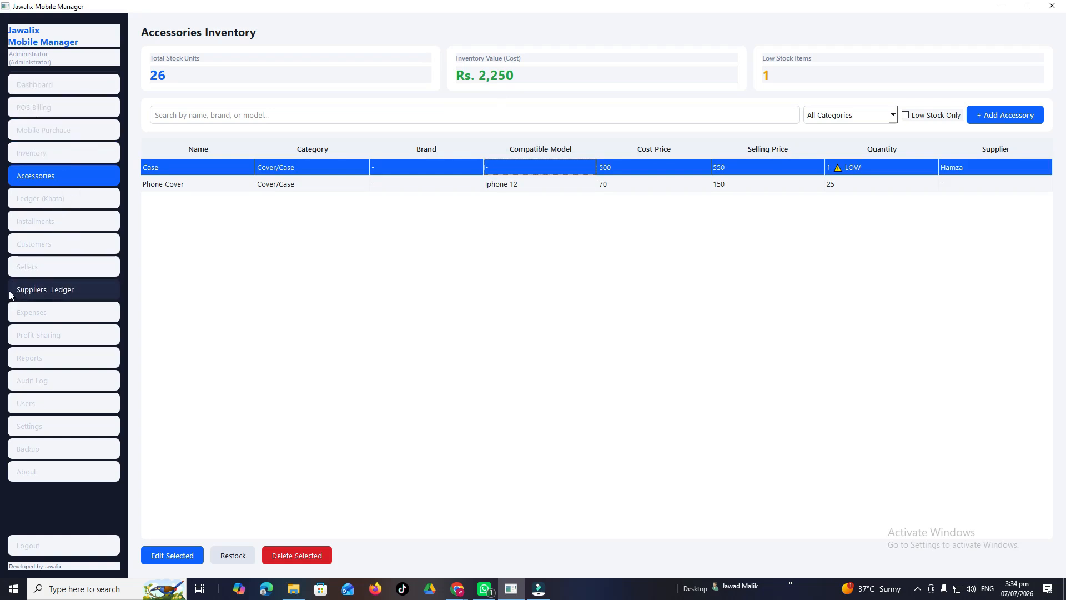
Look through the suppliers list, supplier purchase ledger and new purchase views of the Suppliers & Ledger section.
left_click(72, 291)
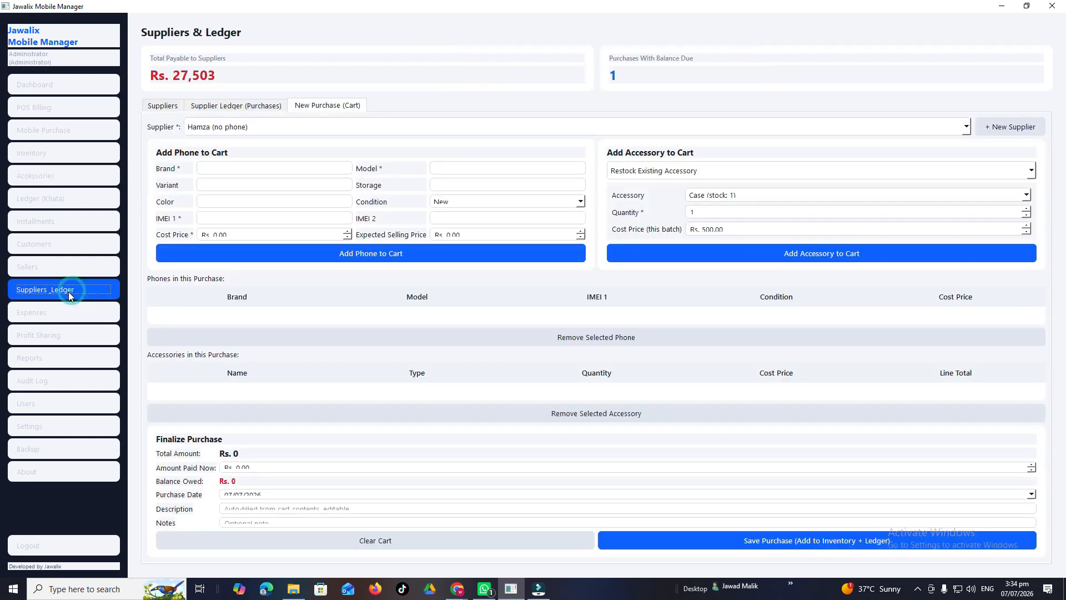
left_click(160, 106)
left_click(239, 106)
left_click(311, 109)
left_click(169, 107)
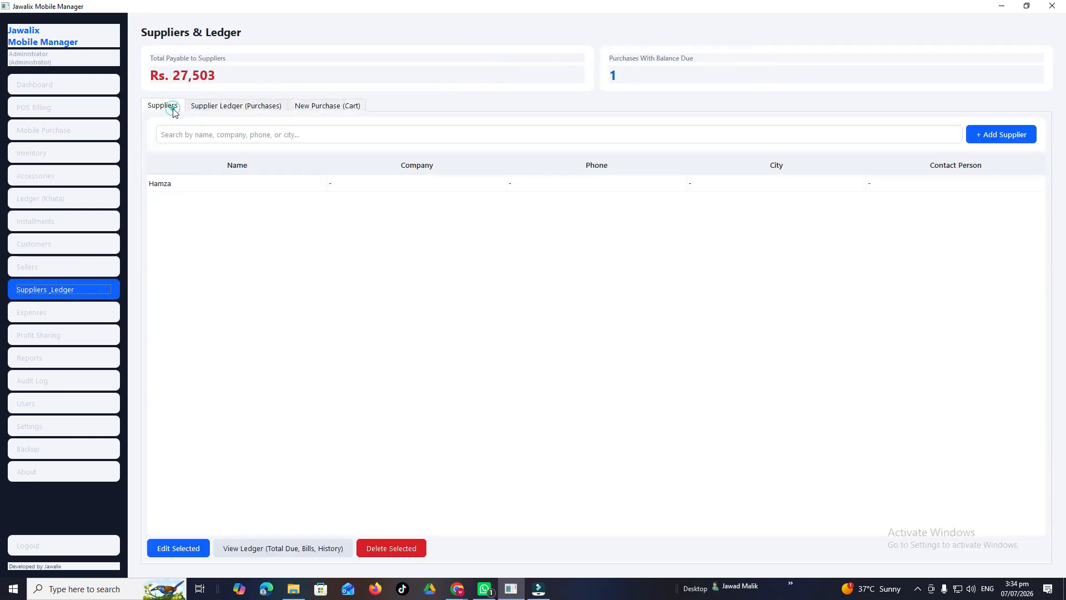
Add a new supplier with the supplier's name, 0 in every other field, and save the record.
left_click(990, 139)
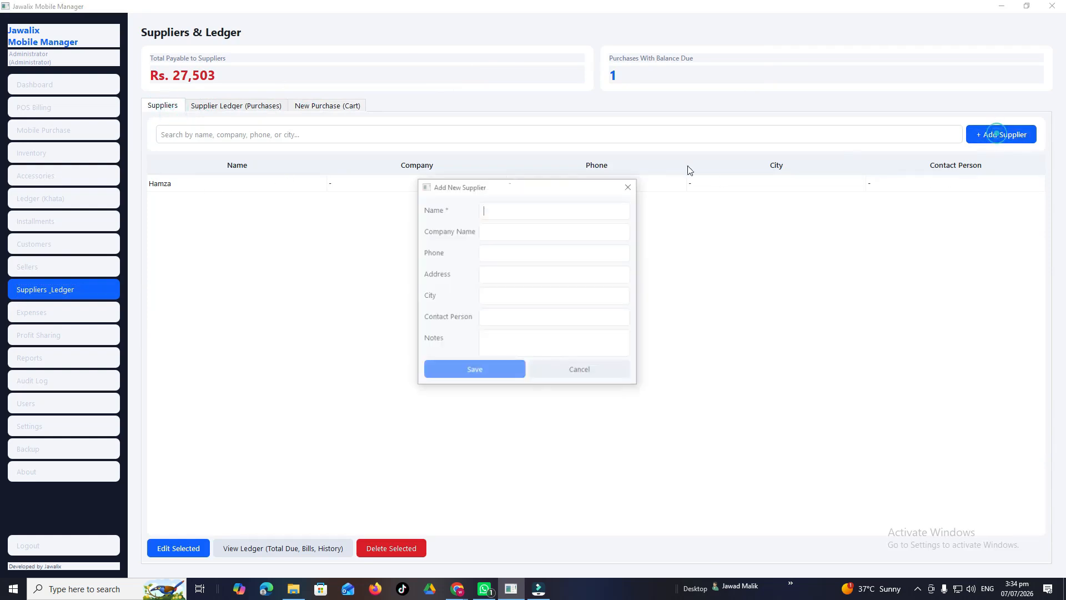
left_click(521, 213)
type("Zeeshan")
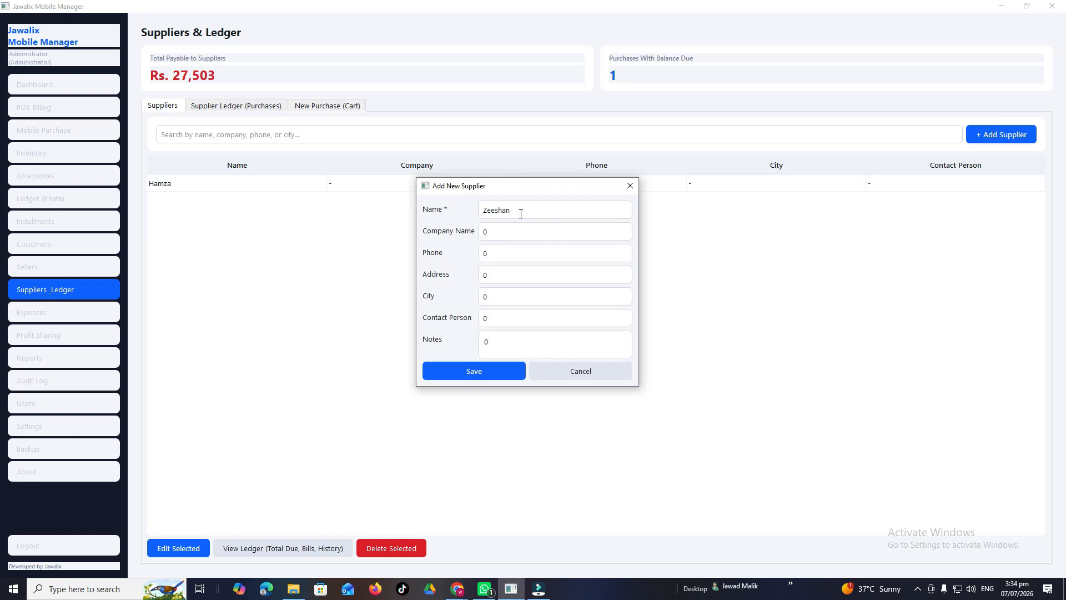
left_click(466, 371)
left_click(166, 198)
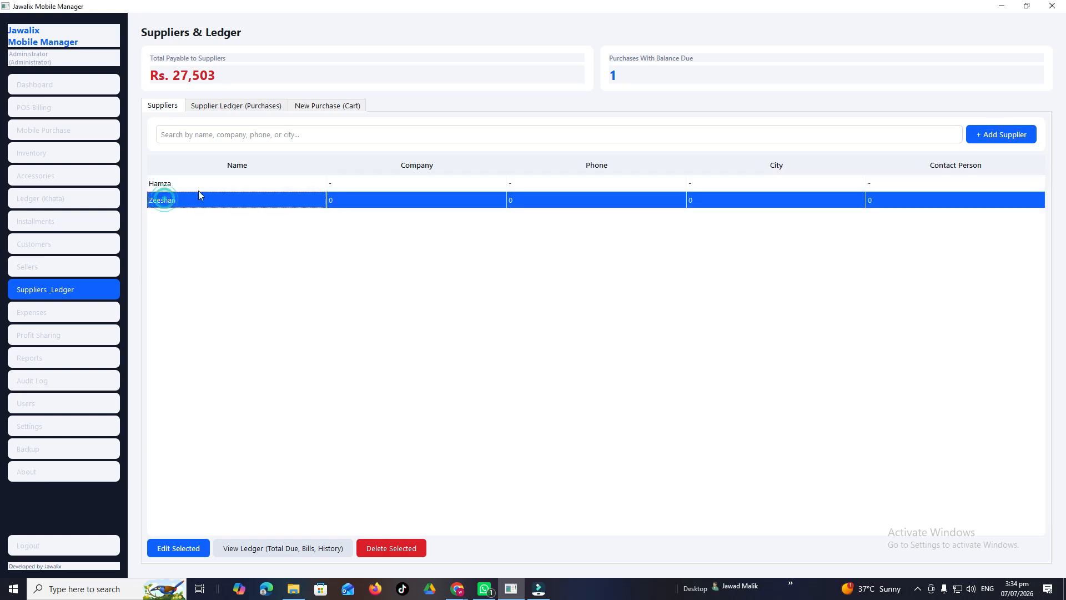
Enter a phone in a new supplier purchase: brand tecno, model Spark 10, variant pro, storage 128, color White, IMEI 1 222, IMEI 2 333.
left_click(236, 110)
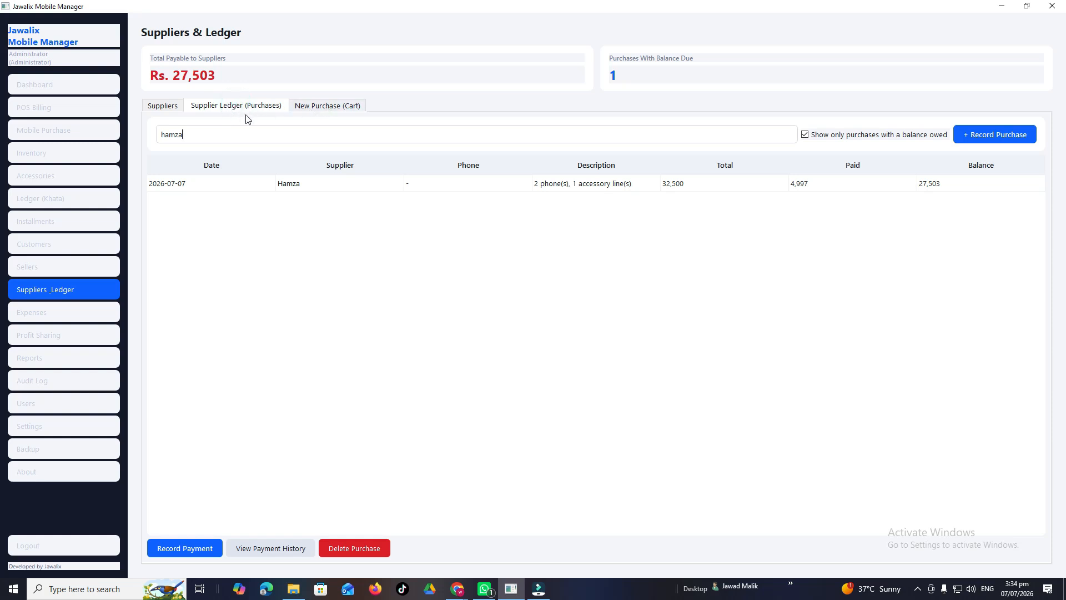
left_click(329, 109)
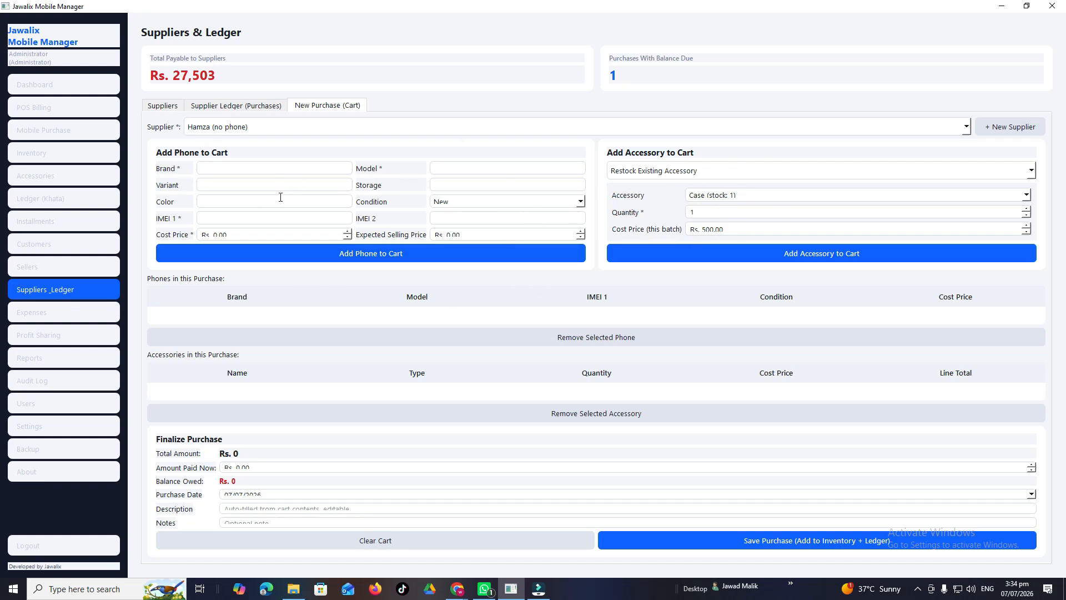
left_click(223, 166)
type("Tecmo")
double_click(225, 165)
type("tecno")
left_click(220, 218)
type("00")
Set the phone's cost price to Rs. 25,000 and expected selling price to Rs. 27,000, and add it to the purchase cart.
left_click(226, 234)
left_click(578, 238)
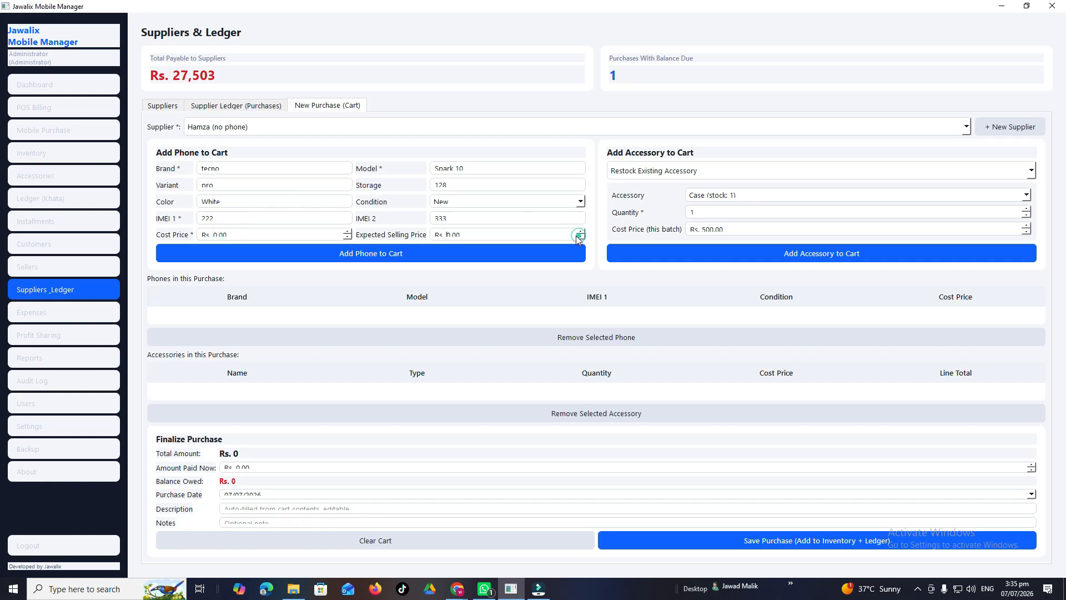
triple_click(262, 234)
type("26000")
left_click(362, 256)
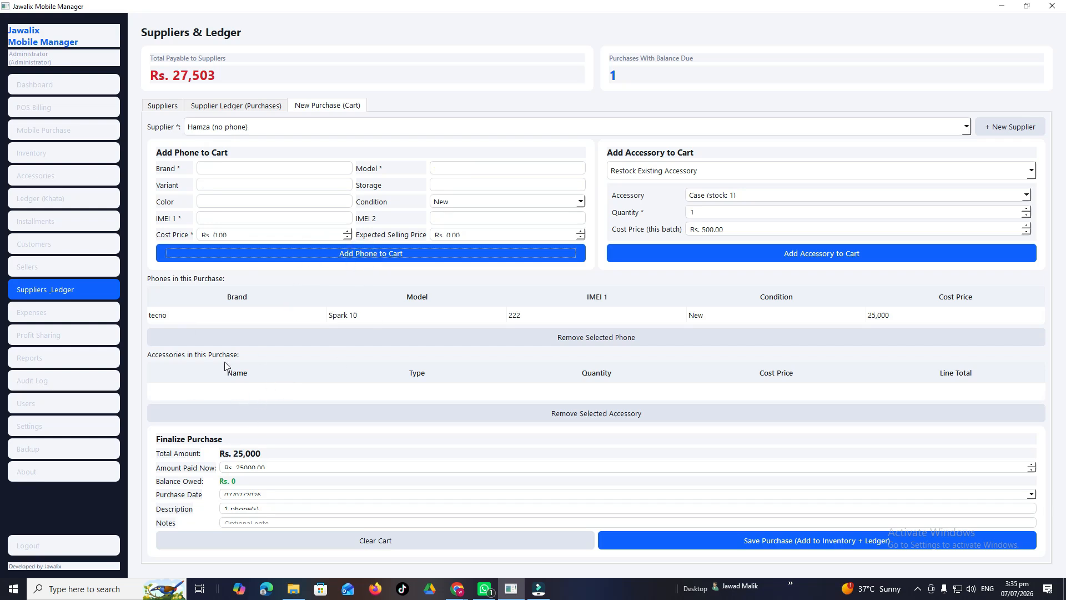
left_click(427, 321)
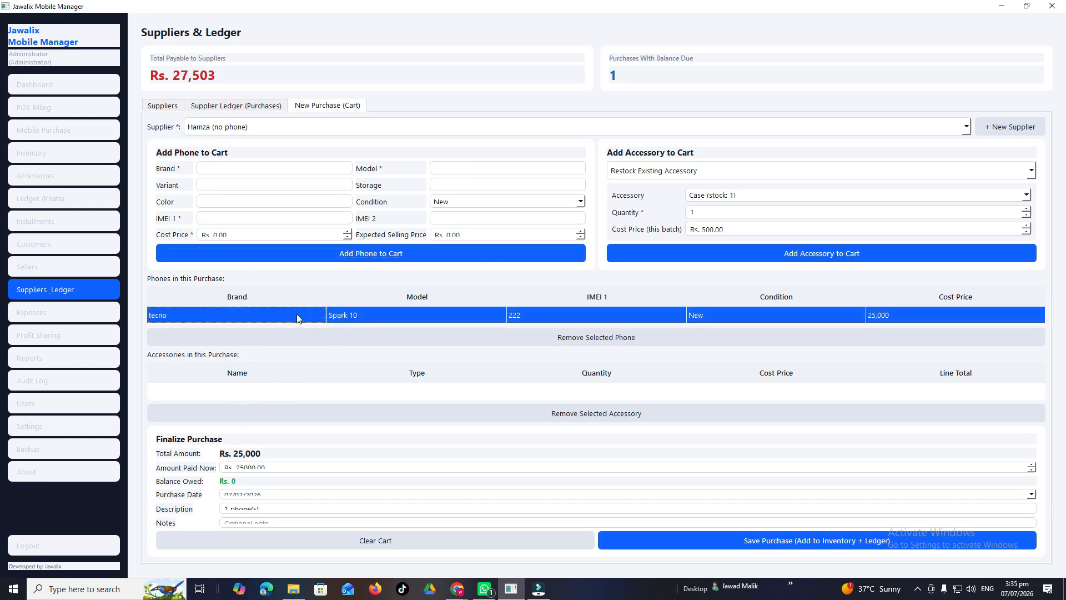
left_click(234, 162)
Switch the purchase's accessory entry to Add New Accessory and enter Case as the accessory name.
left_click(684, 171)
left_click(670, 177)
left_click(634, 177)
left_click(629, 193)
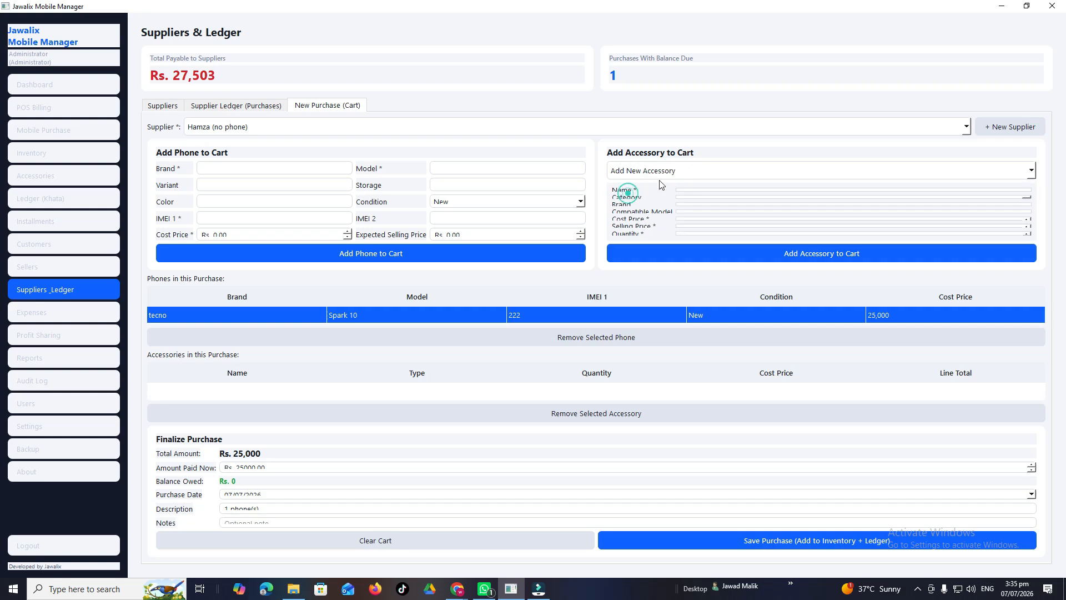
left_click(687, 189)
left_click(1028, 197)
left_click(1029, 198)
left_click(688, 173)
left_click(671, 189)
Set the amount paid now for the purchase to Rs. 20,000.
left_click(269, 453)
left_click_drag(280, 465, 222, 464)
key("BackSpace")
type("20000")
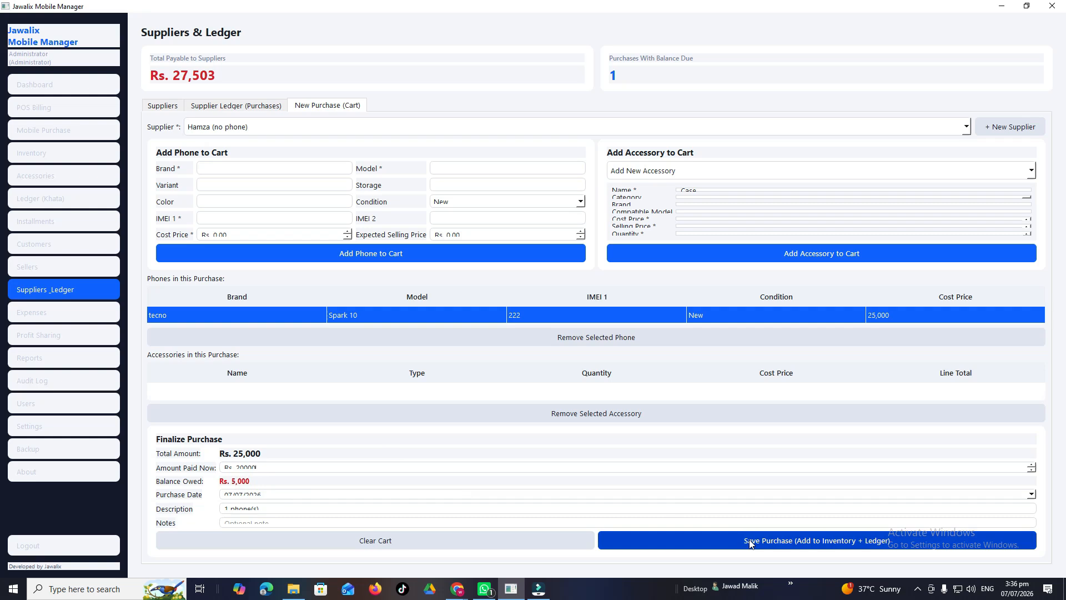
left_click(262, 127)
left_click(260, 127)
left_click(965, 127)
left_click(961, 127)
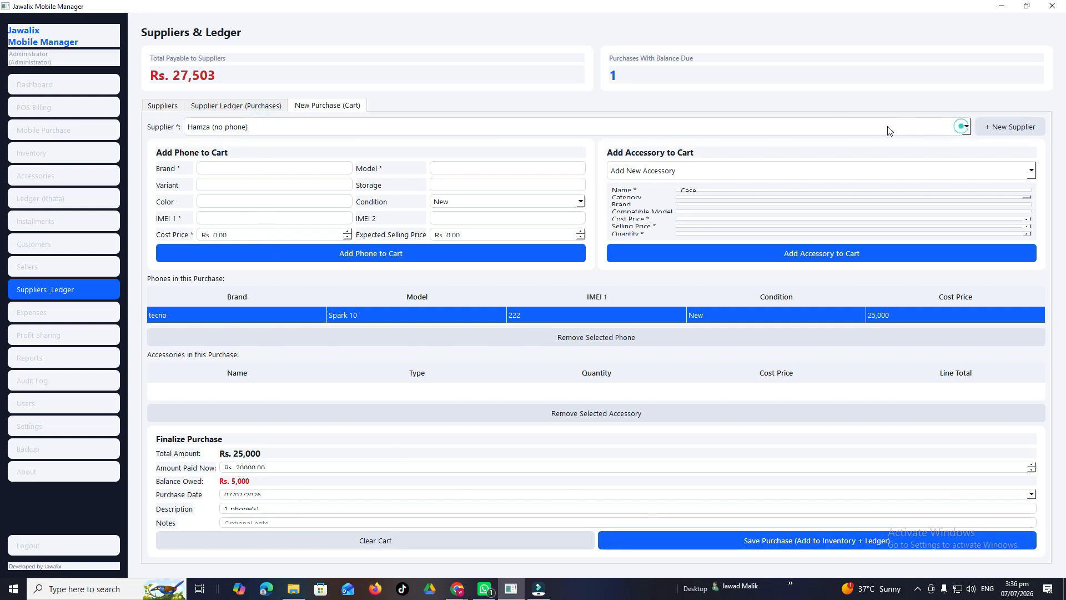
left_click(226, 127)
left_click(221, 139)
left_click(1004, 127)
left_click(494, 209)
left_click(628, 186)
Choose the existing listed supplier for the purchase and save it to inventory and ledger.
left_click(242, 127)
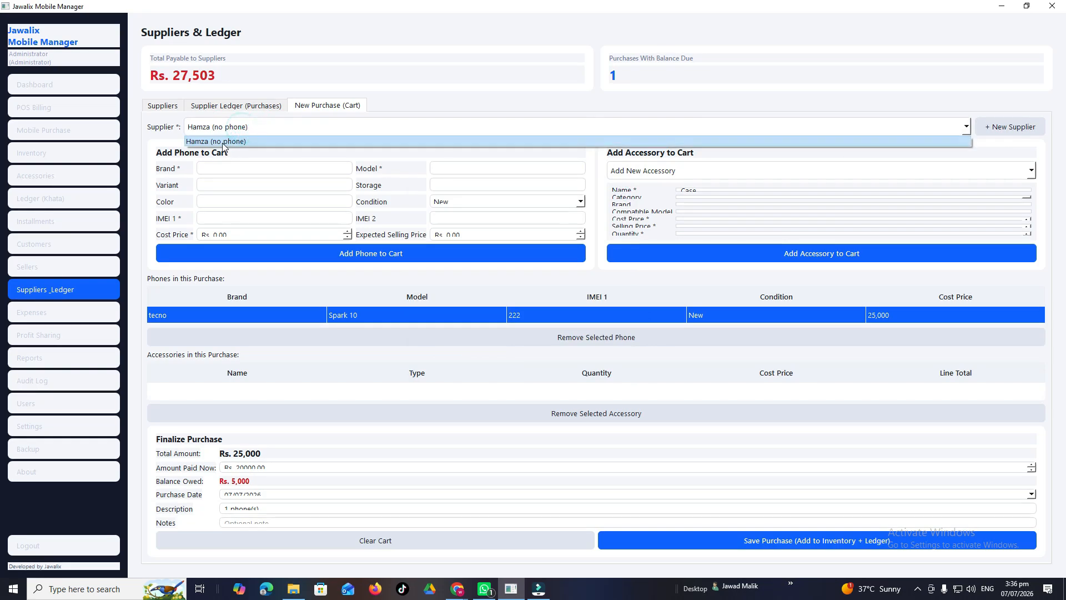
left_click(232, 142)
left_click(822, 539)
left_click(597, 307)
left_click(638, 306)
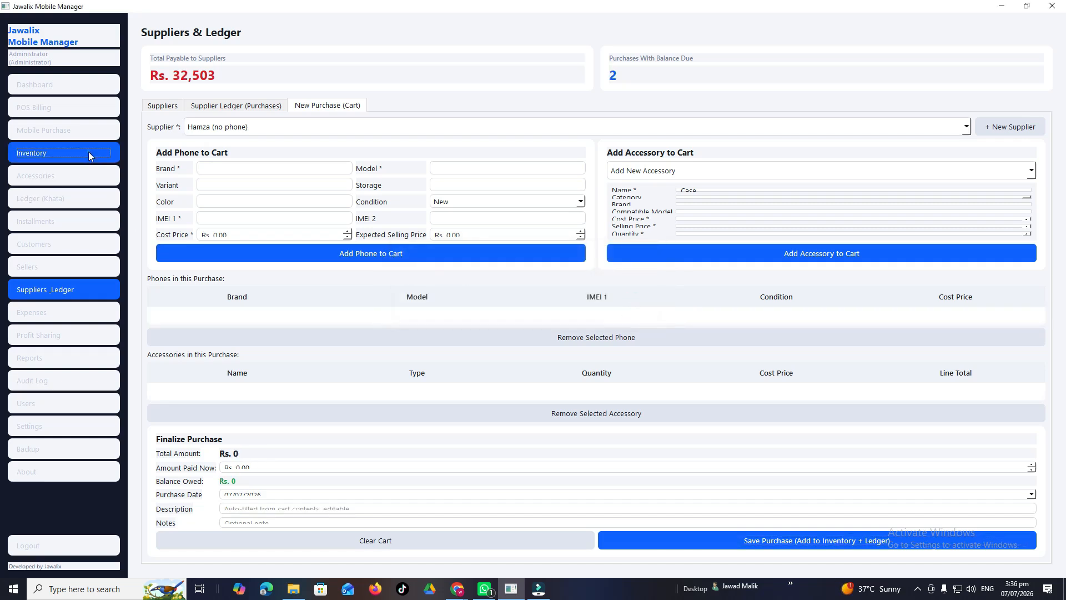
Check the tecno Spark 10 entry in the inventory and open the supplier purchase ledger.
left_click(88, 152)
left_click(148, 115)
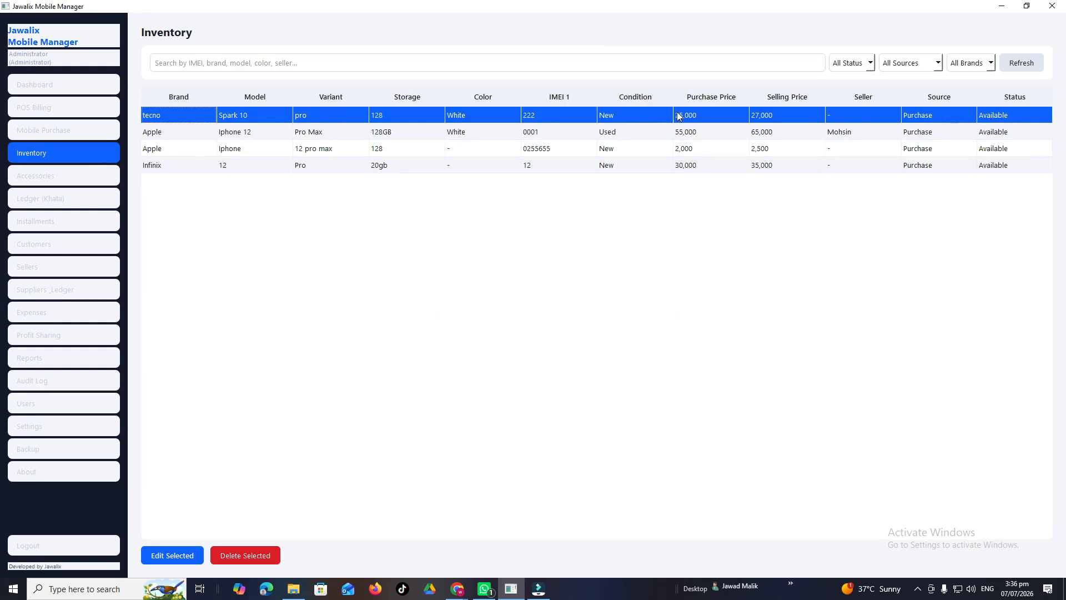
left_click(40, 289)
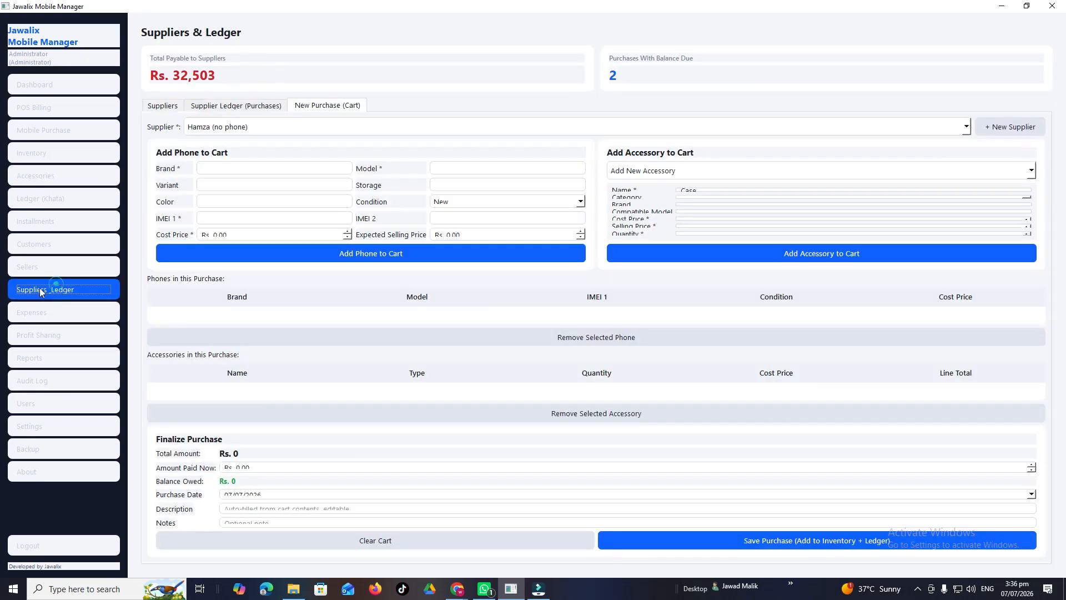
left_click(248, 105)
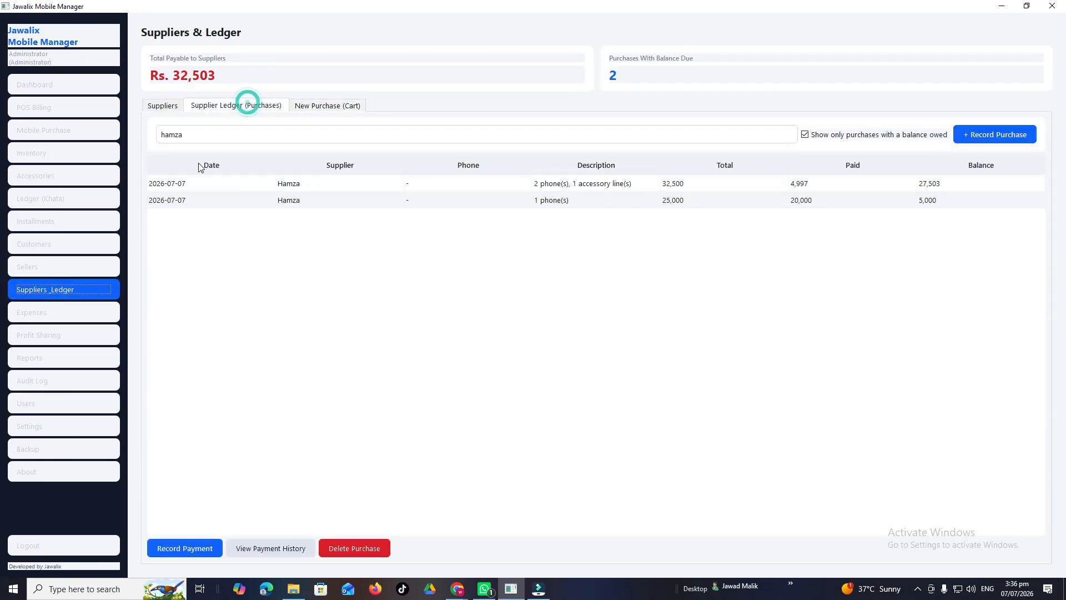
Filter the ledger by the supplier's name and compare the two purchases' details with the total payable to suppliers.
left_click(330, 138)
double_click(781, 134)
type("H")
left_click(170, 76)
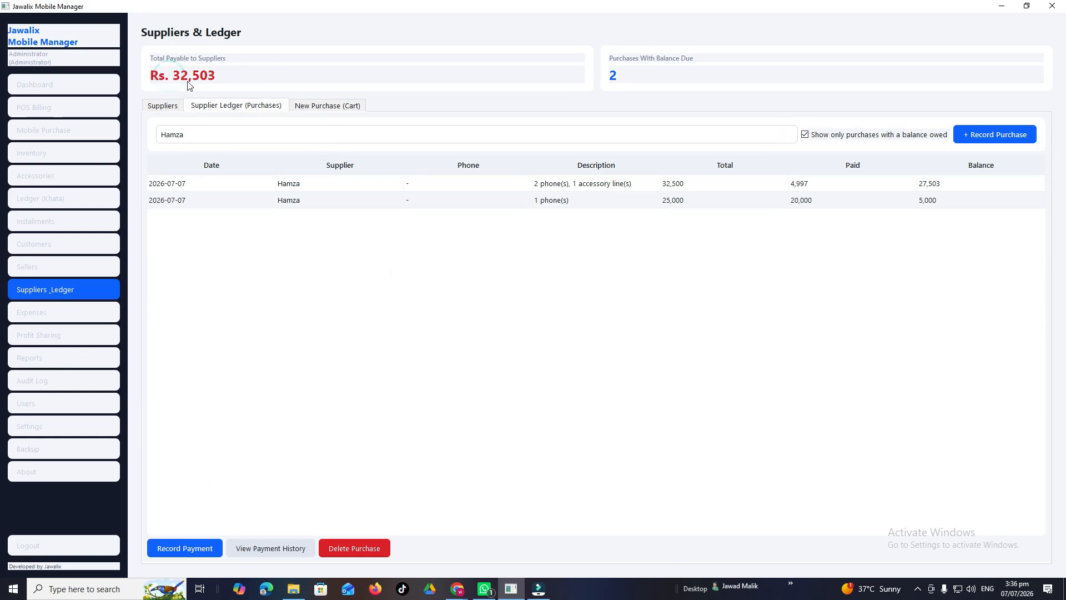
left_click(705, 184)
left_click(682, 201)
left_click(564, 186)
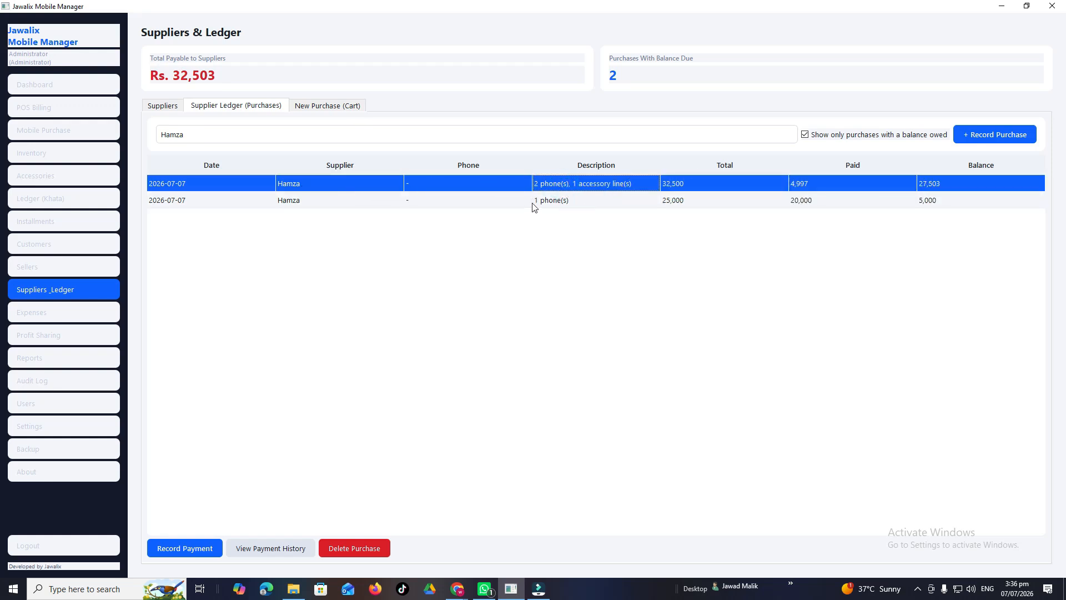
left_click(547, 201)
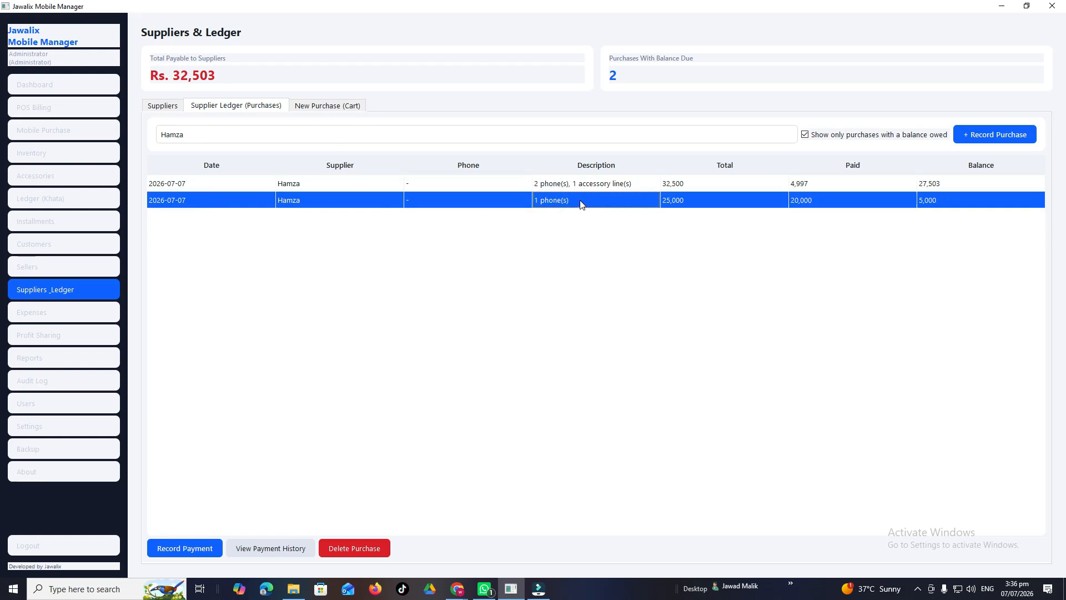
View the payment history of the one-phone purchase and examine the entry with two phones and an accessory.
left_click(285, 550)
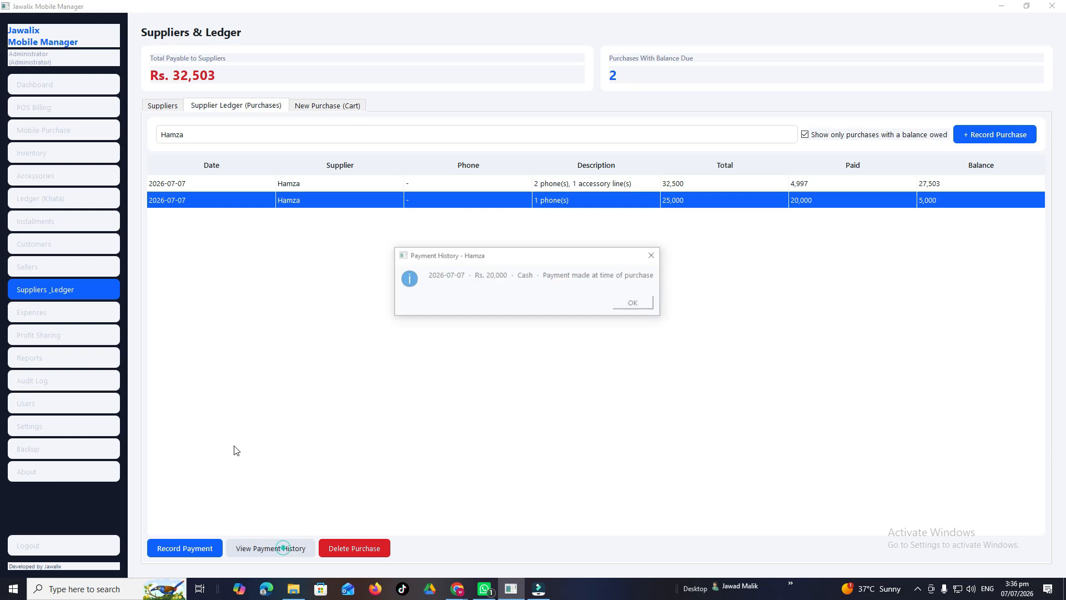
left_click(615, 256)
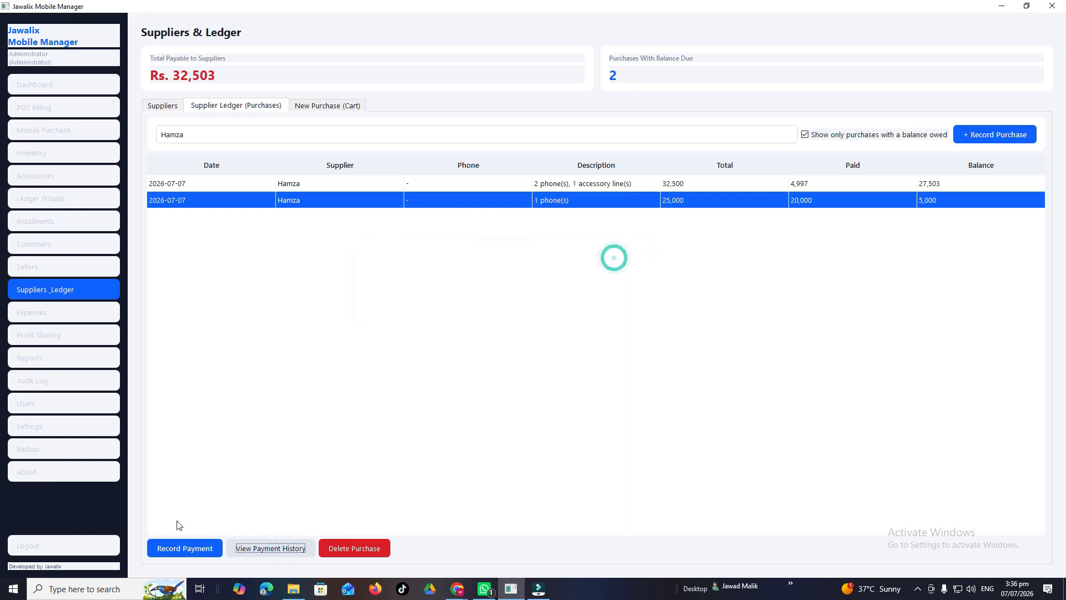
left_click(246, 184)
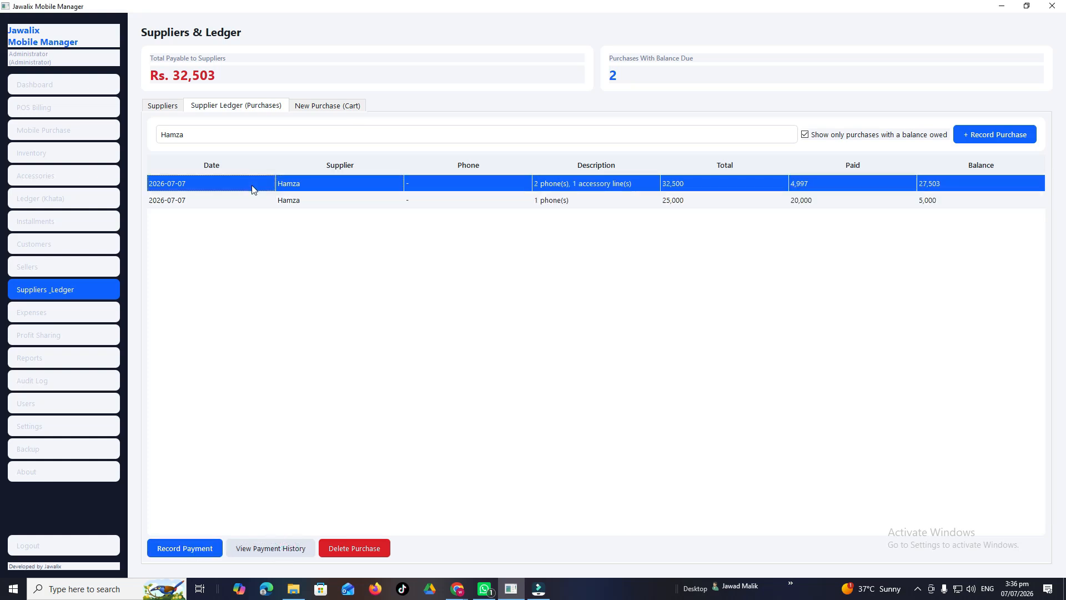
left_click(658, 185)
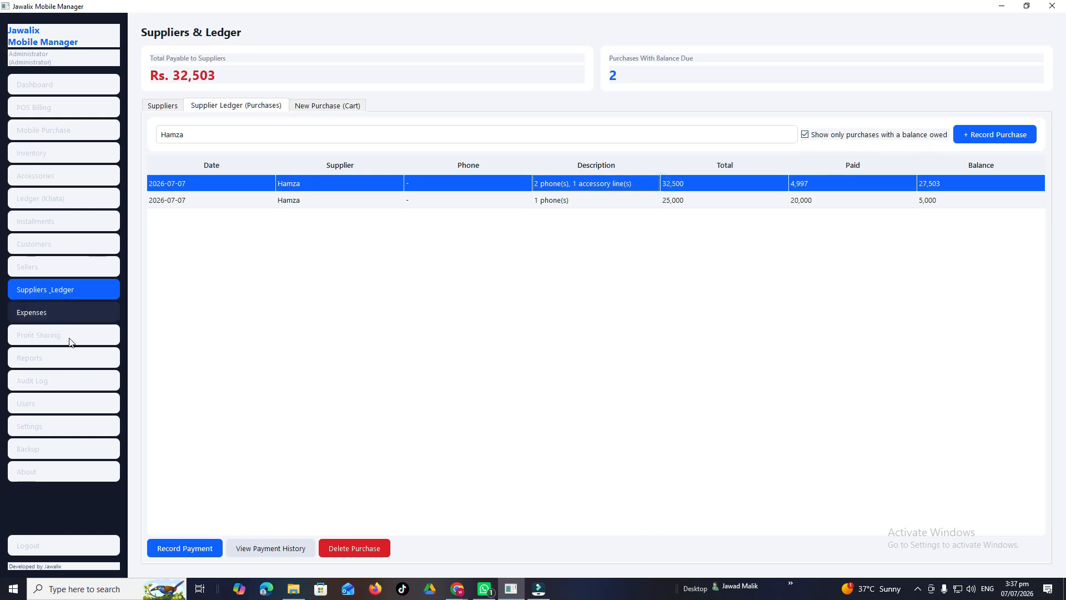
Search the phones in POS Billing for "tec" and add the tecno Spark 10 to the current bill.
left_click(50, 109)
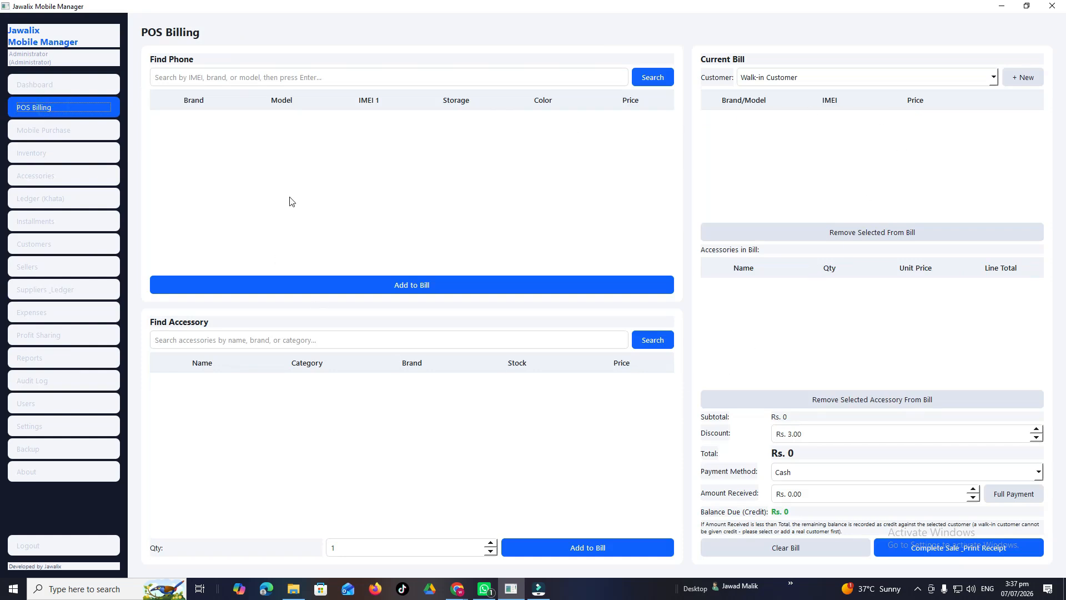
left_click(200, 76)
left_click(233, 340)
left_click(189, 80)
type("tec")
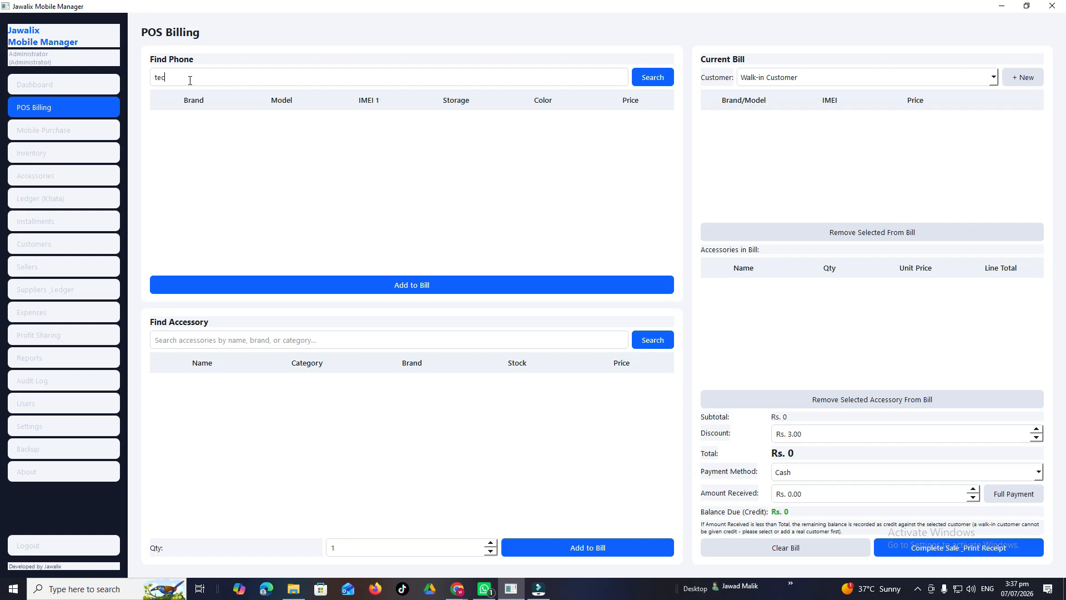
key("BackSpace")
key("BackSpace")
type("te")
double_click(251, 121)
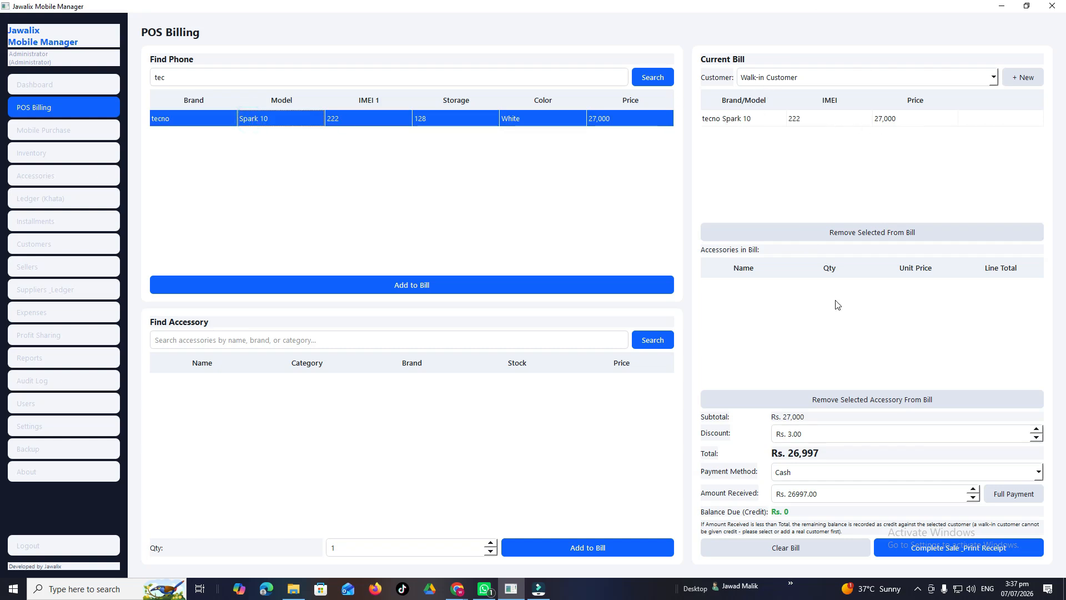
Set the current bill's discount to Rs. 0.
left_click_drag(808, 435, 778, 436)
left_click(778, 436)
double_click(803, 437)
key("BackSpace")
left_click(764, 440)
type("0")
left_click(763, 436)
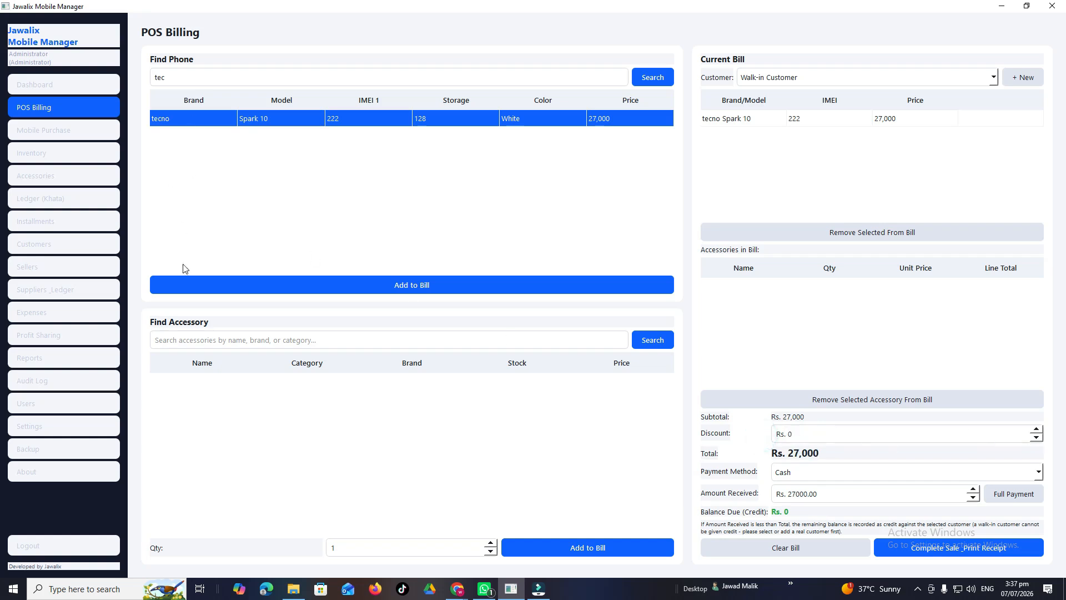
Search the accessories in POS Billing for "cover" and compare the Case and Phone Cover entries.
left_click(202, 340)
type("cover")
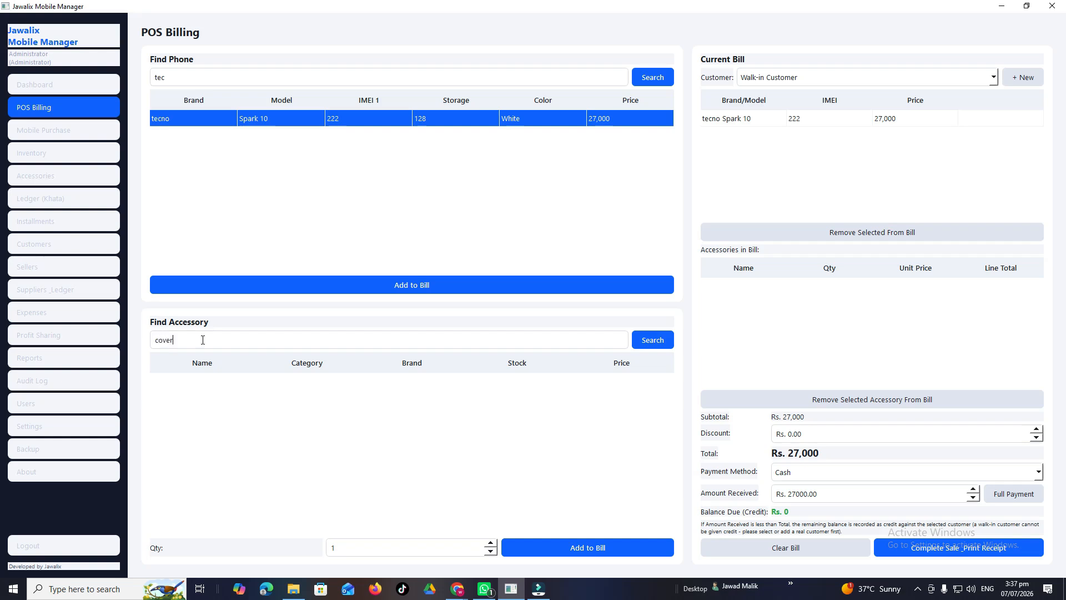
key("Return")
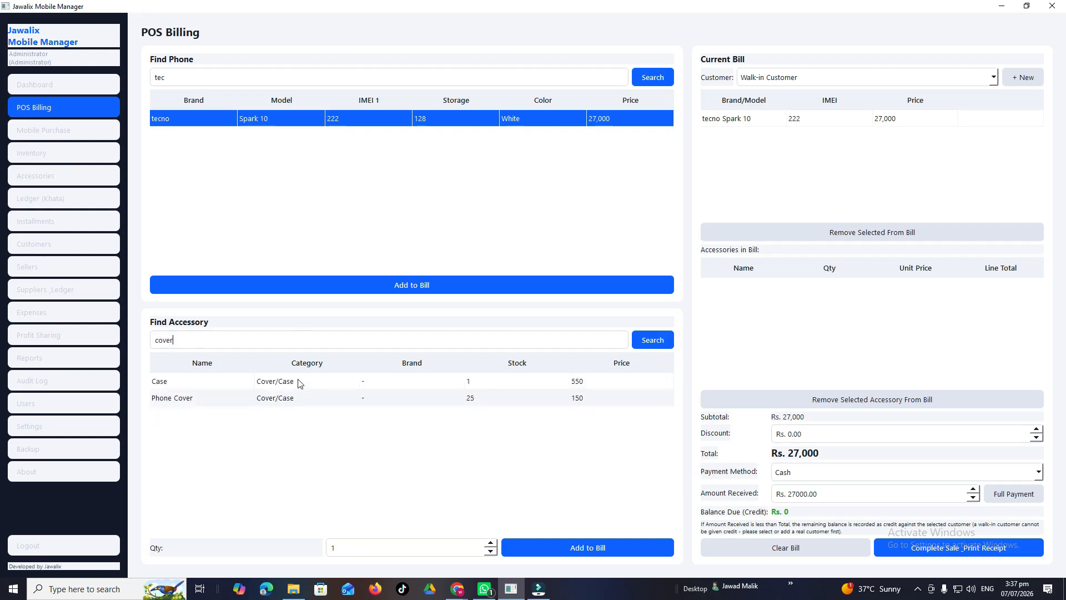
left_click(187, 401)
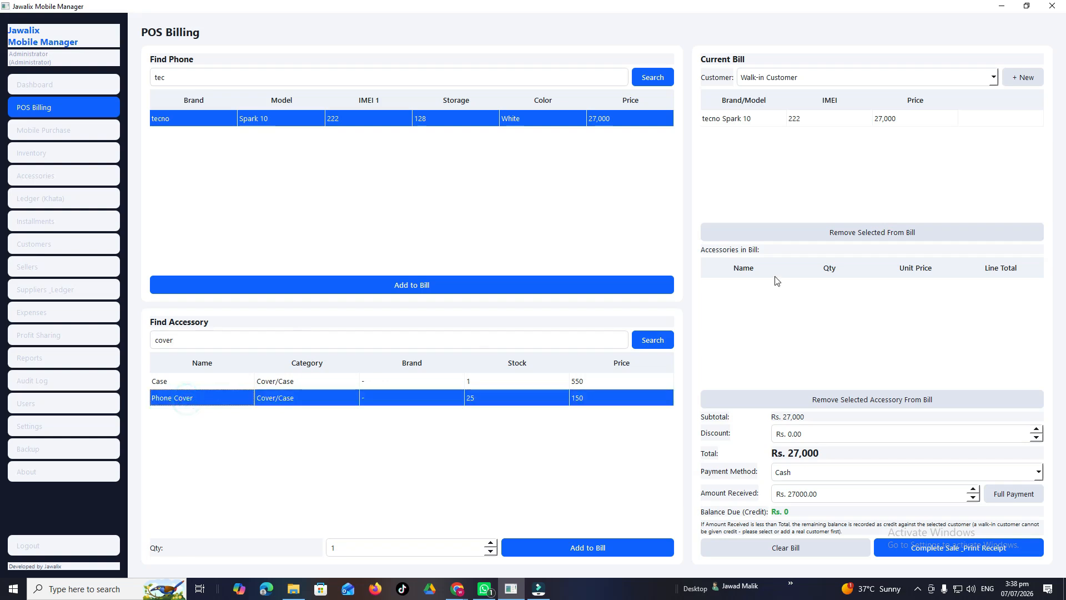
left_click(241, 384)
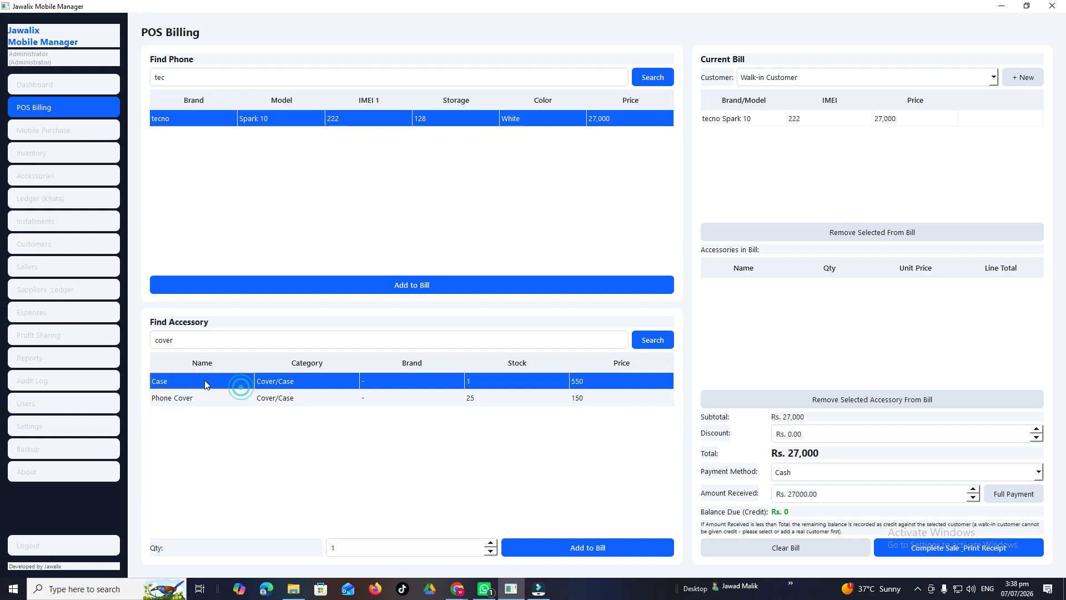
left_click(198, 399)
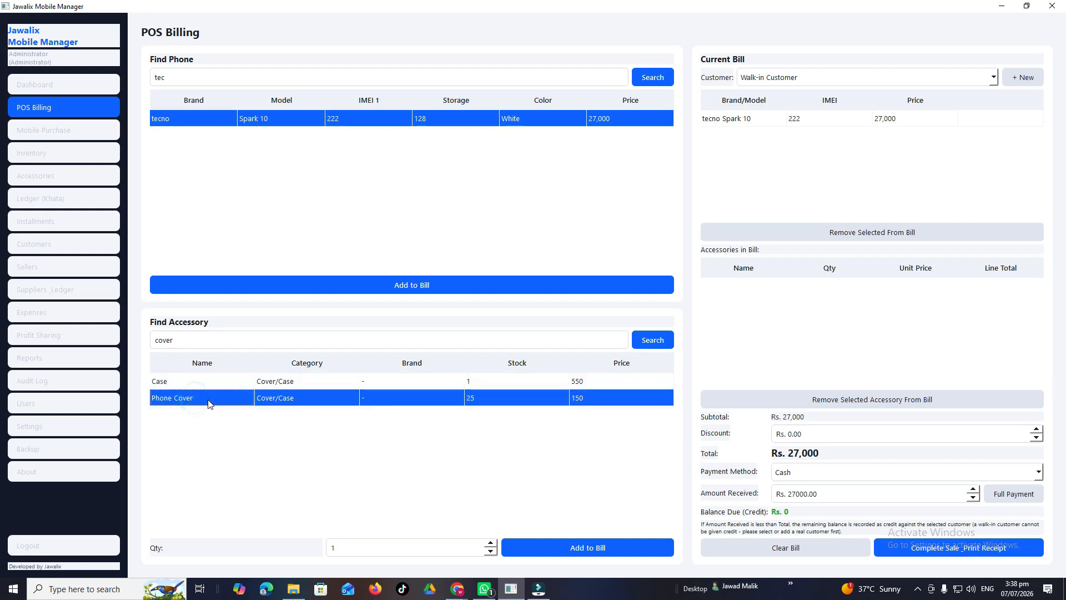
left_click(174, 385)
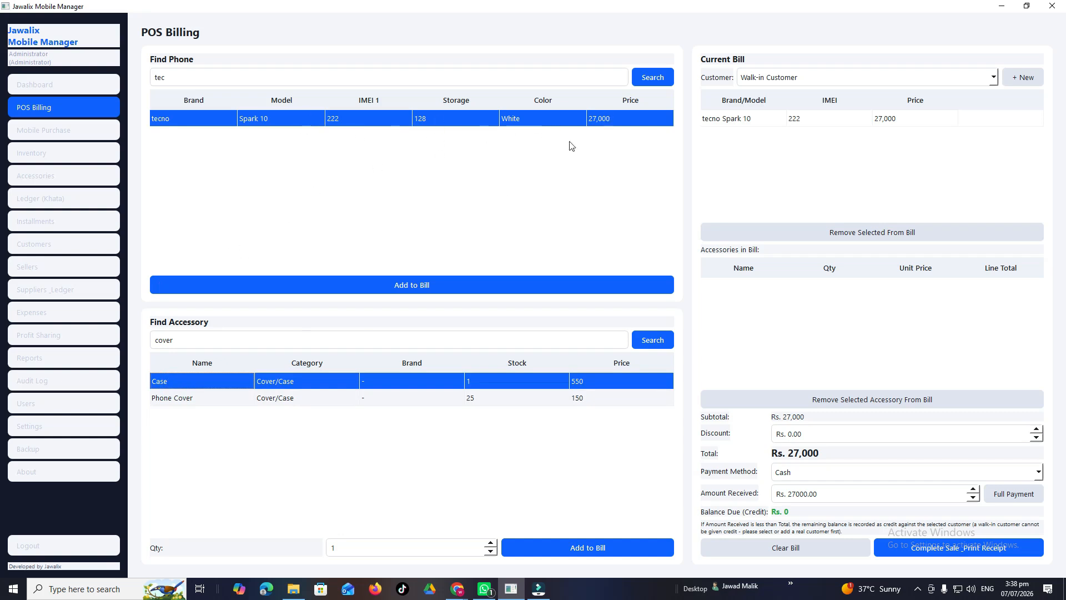
Add the Phone Cover accessory to the current bill with a quantity of 2.
left_click(197, 398)
left_click(203, 399)
left_click(490, 544)
left_click(489, 552)
left_click(490, 543)
left_click(370, 551)
left_click(592, 549)
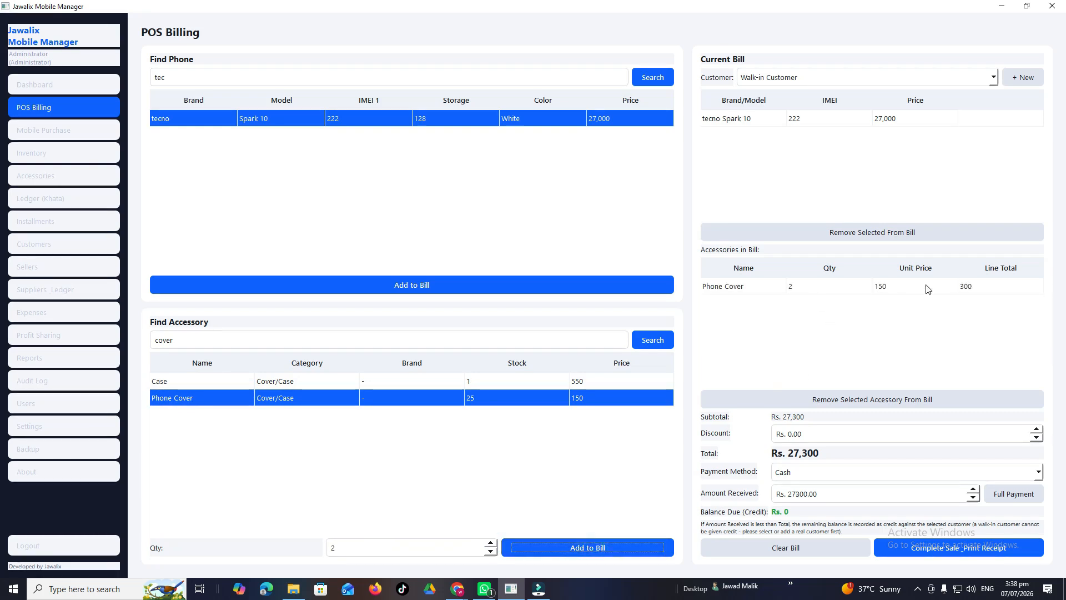
Examine the current bill's payment method options and its amount received.
left_click(797, 474)
left_click(796, 475)
left_click(797, 474)
left_click(797, 474)
left_click_drag(845, 492, 775, 493)
left_click(830, 493)
left_click_drag(862, 493, 761, 493)
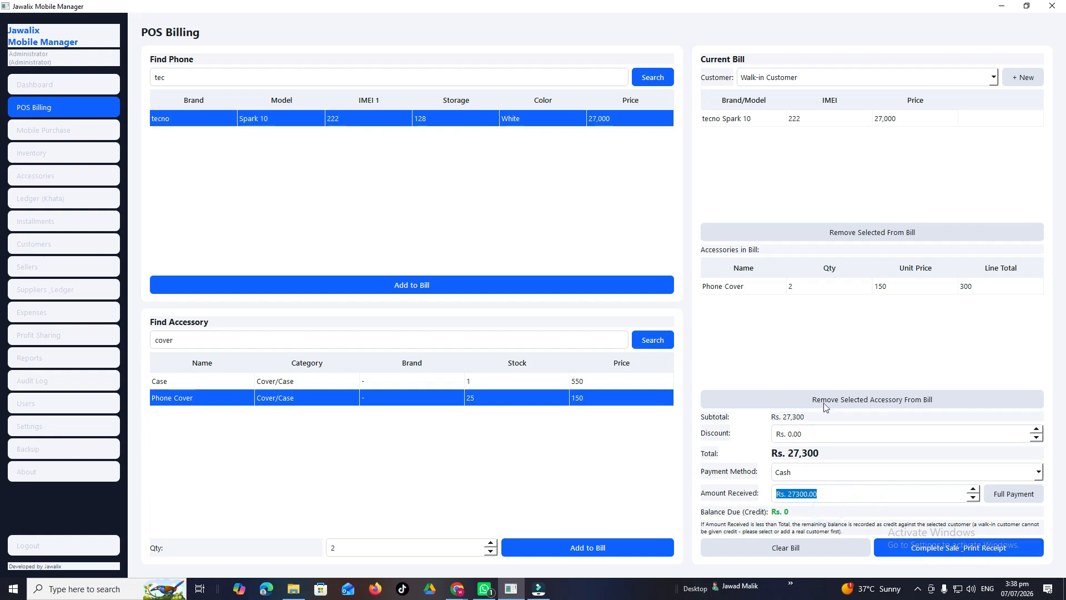
left_click(824, 492)
left_click_drag(839, 492, 730, 469)
left_click(833, 491)
Create a new customer with only the name filled in and select that customer for the current bill.
left_click(799, 82)
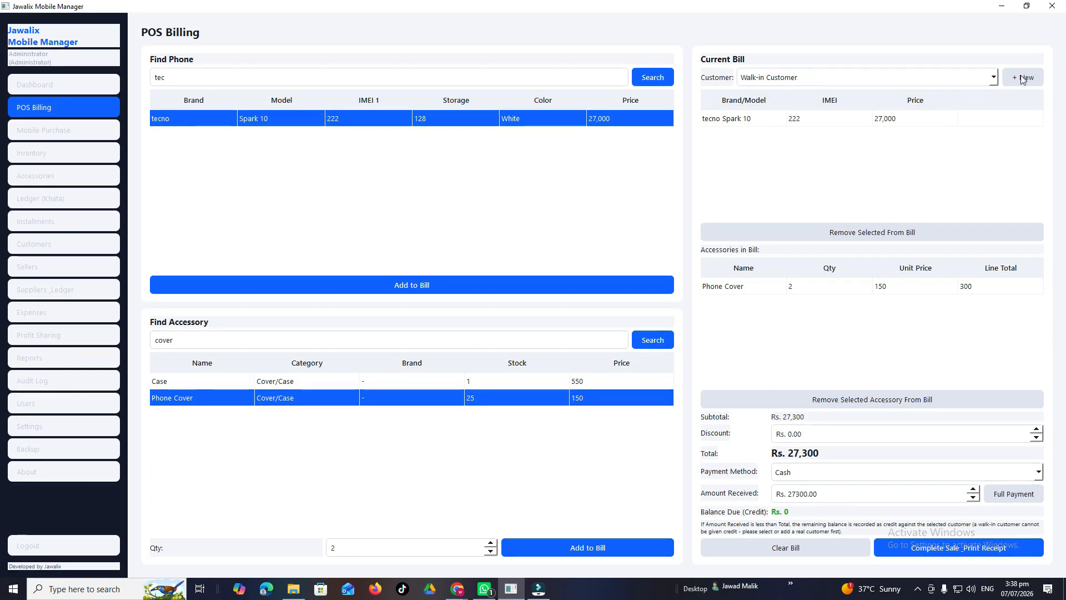
left_click(861, 77)
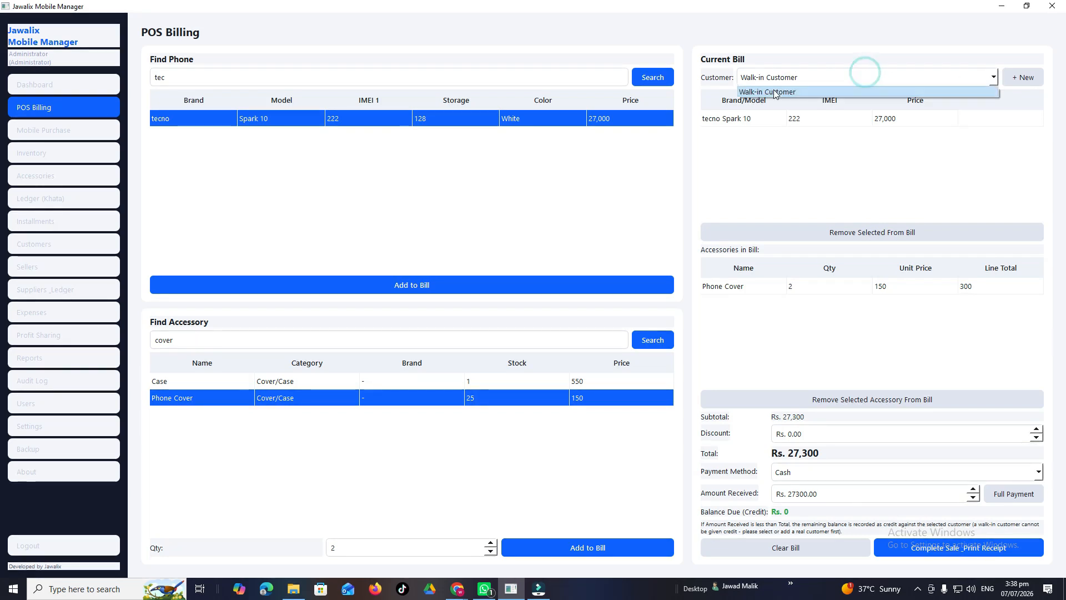
left_click(1021, 78)
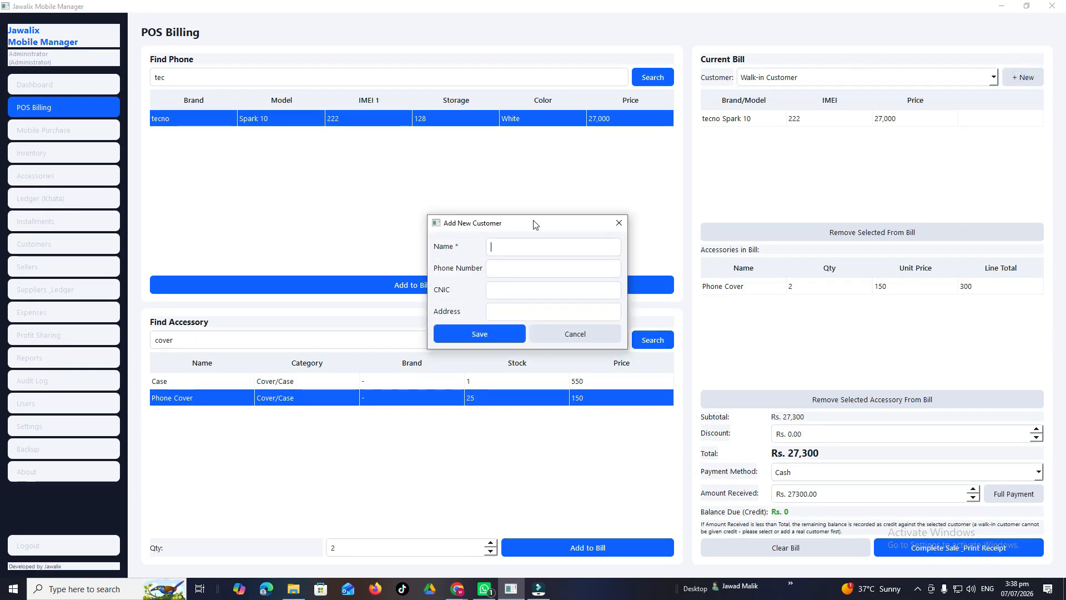
left_click_drag(535, 223, 564, 203)
left_click(547, 224)
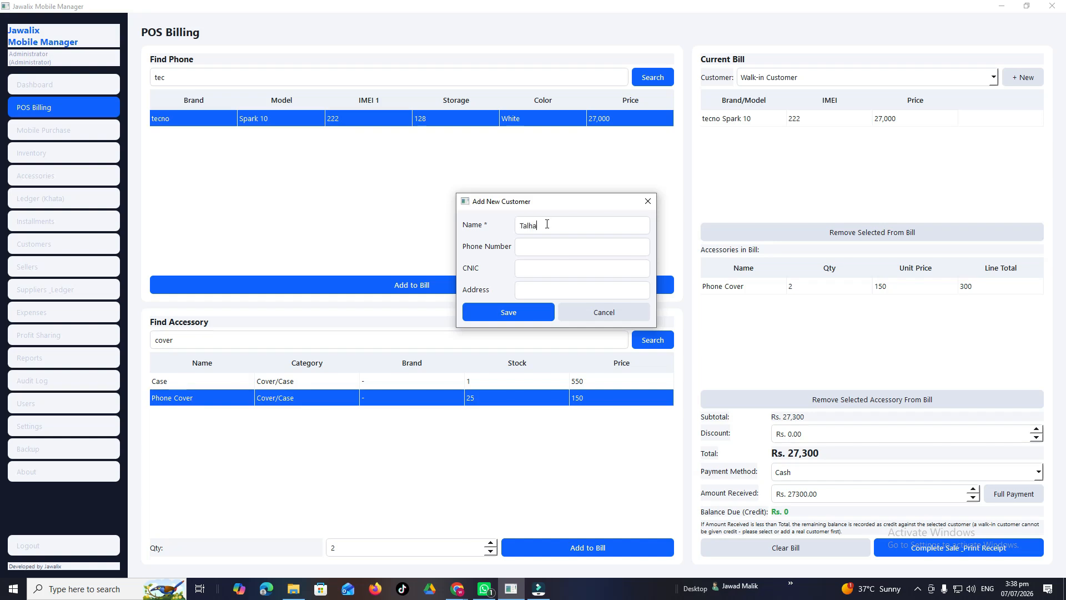
left_click(515, 307)
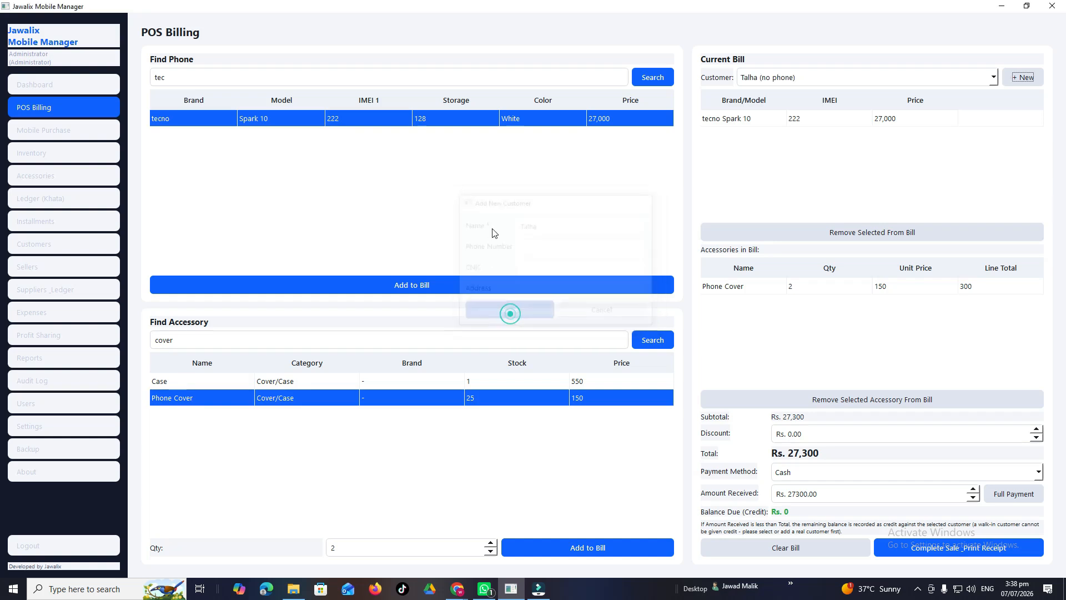
left_click(794, 82)
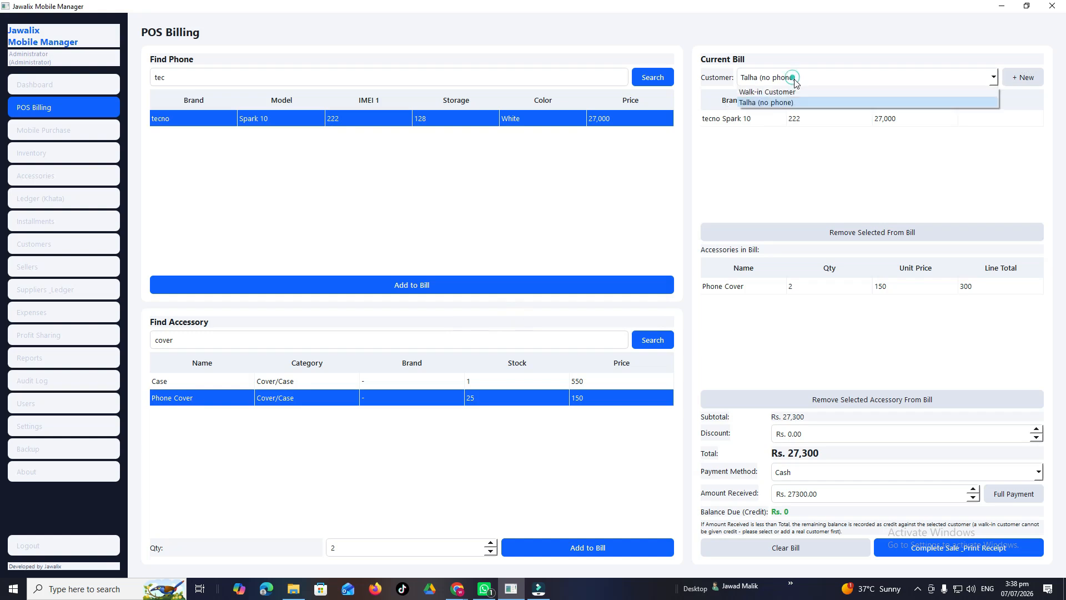
left_click(773, 100)
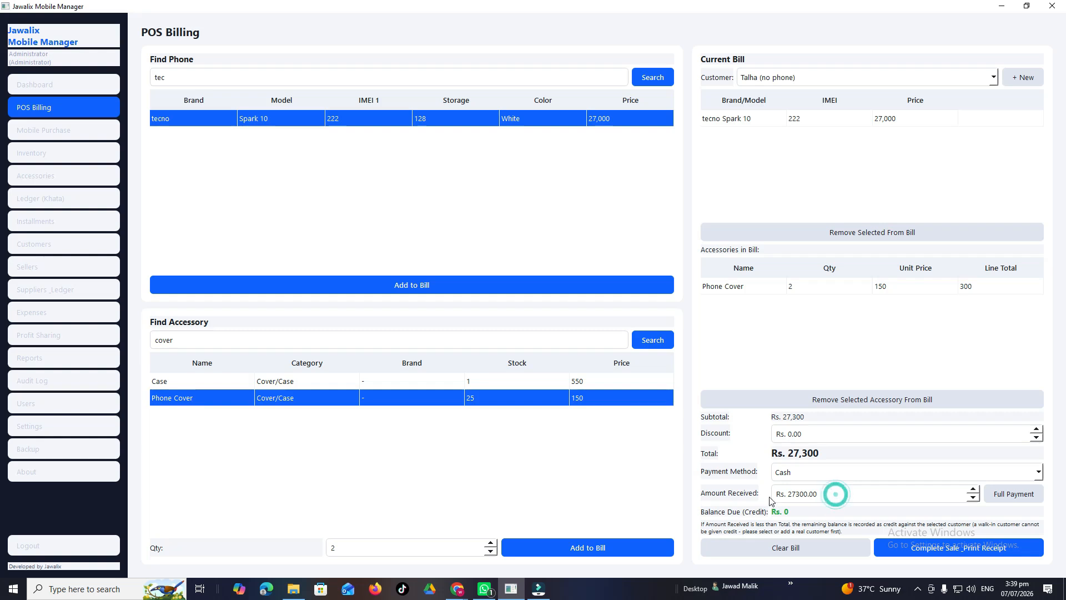
Set the current bill's amount received to Rs. 20000.
triple_click(833, 494)
key("BackSpace")
type("00")
key("ctrl+a")
type("20000")
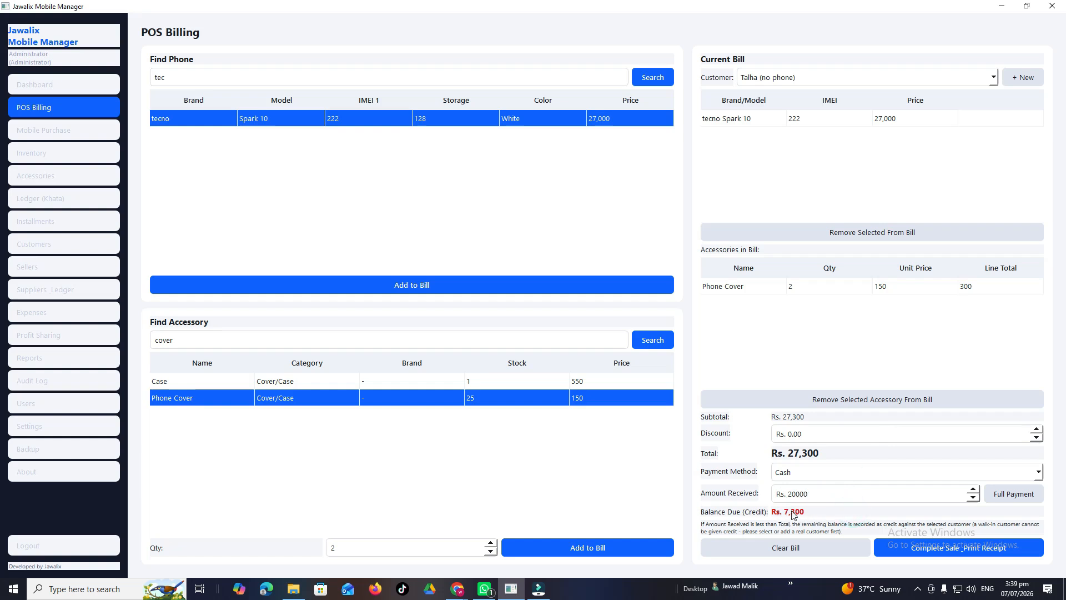
Finalize the credit sale, closing the receipt preview and declining the installment plan.
left_click(947, 547)
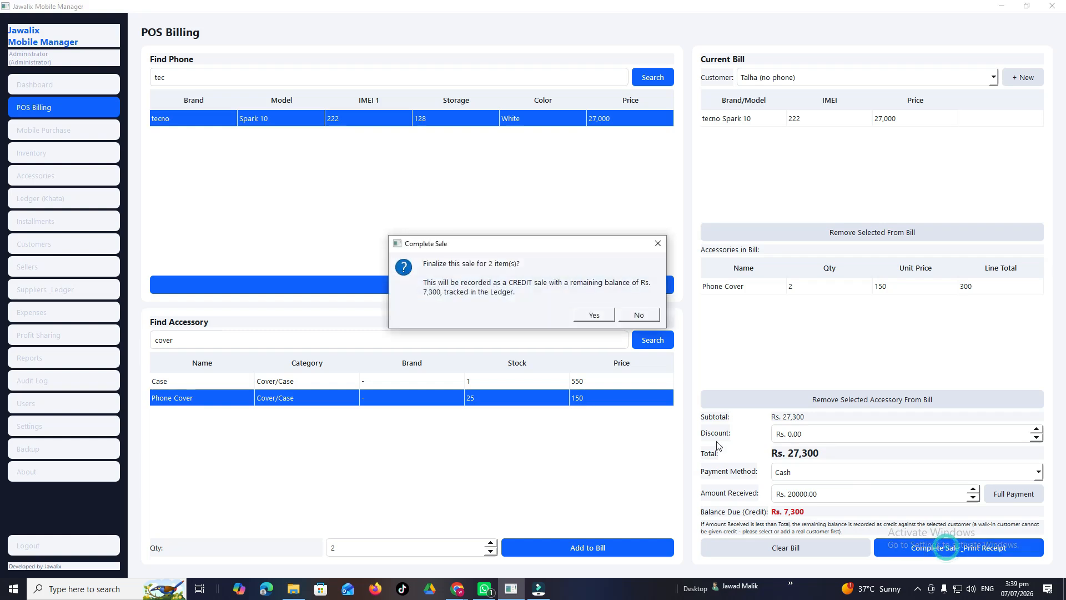
left_click(590, 314)
left_click(637, 325)
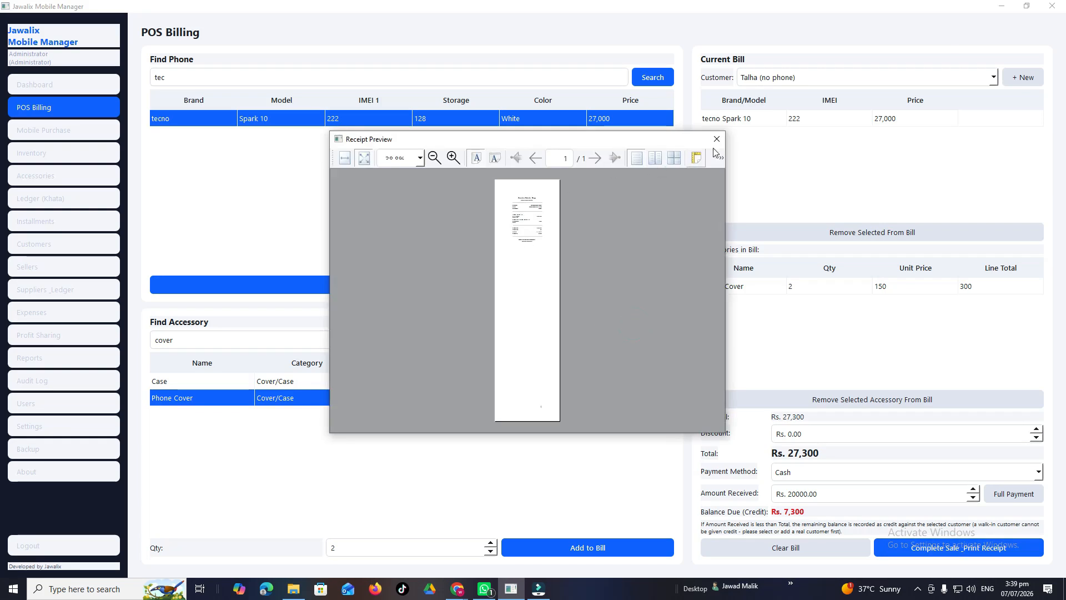
left_click(716, 139)
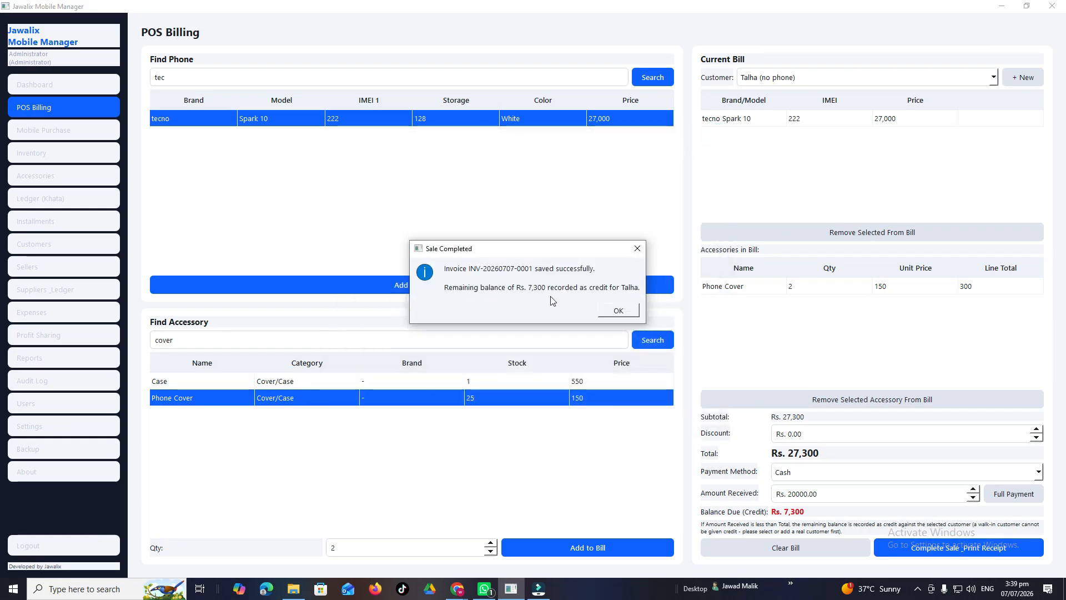
left_click(624, 311)
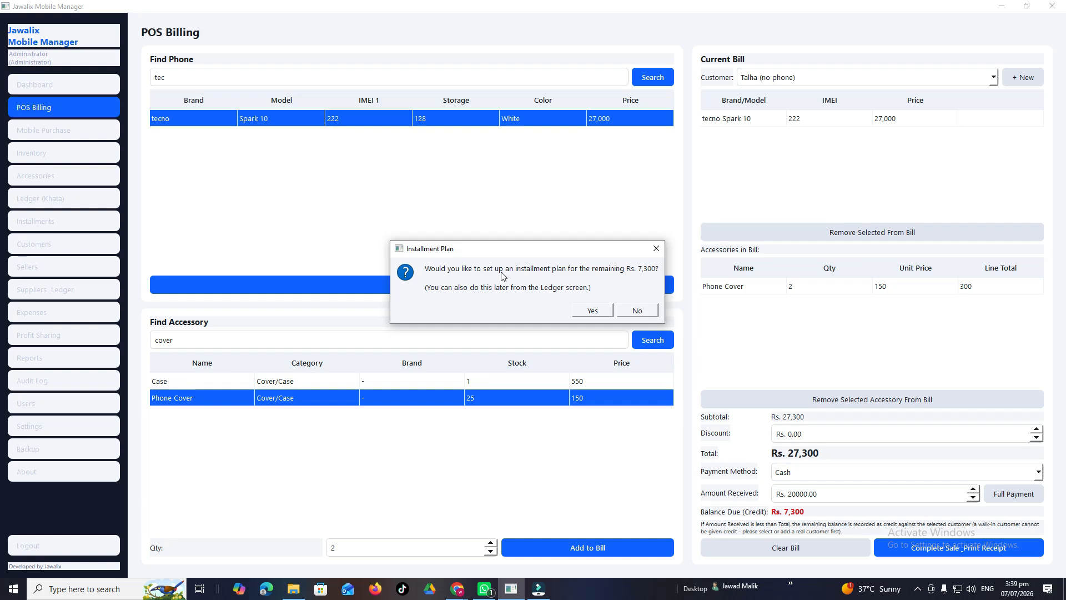
left_click(638, 311)
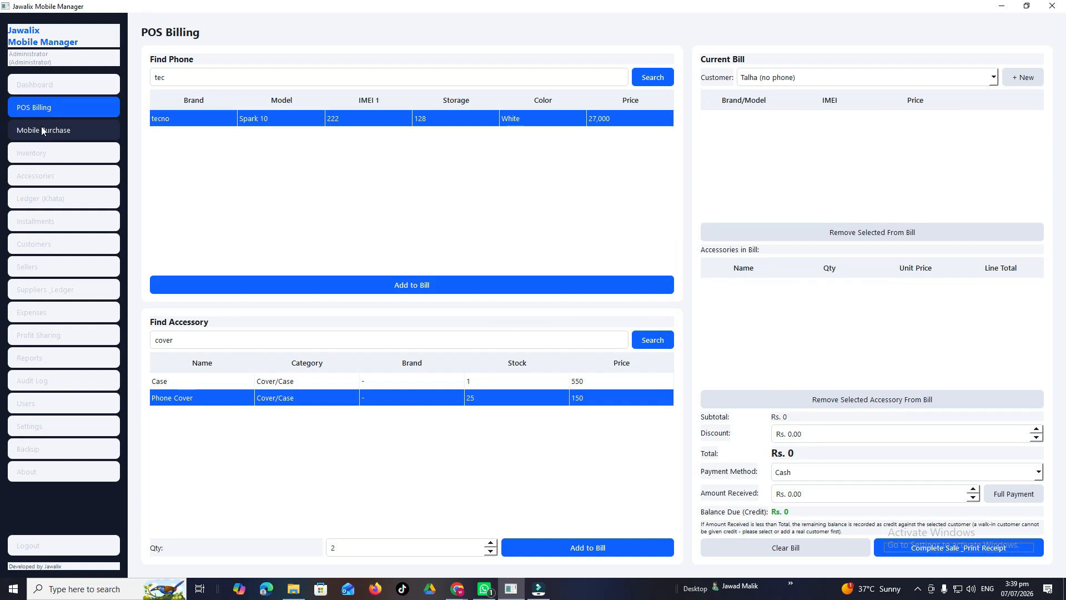
Open the Ledger (Khata) and examine the new customer's outstanding balance by customer and by invoice.
left_click(49, 201)
left_click(184, 148)
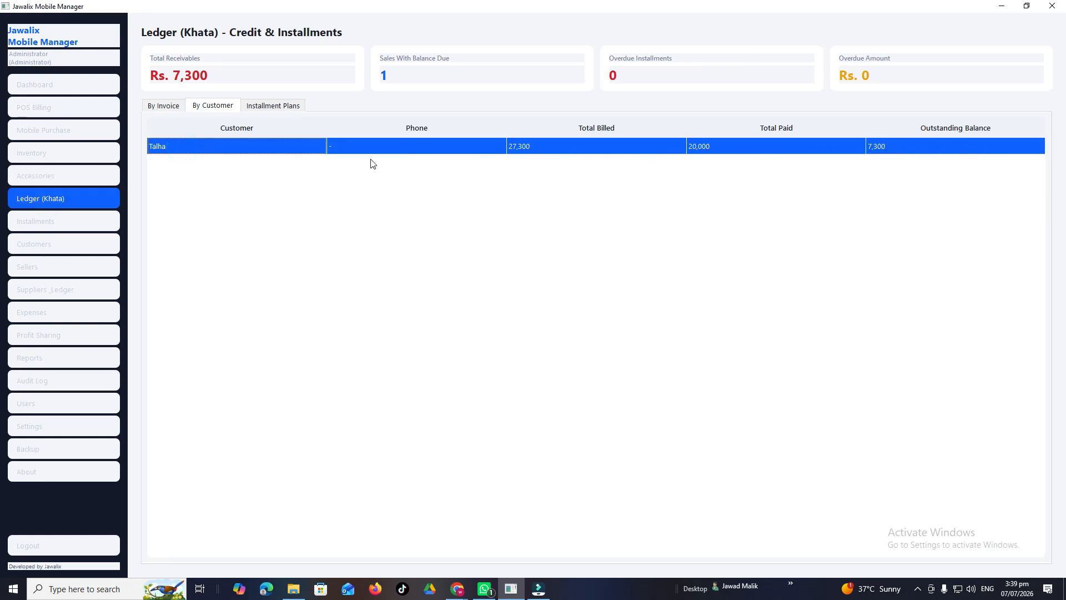
left_click_drag(570, 2, 565, 29)
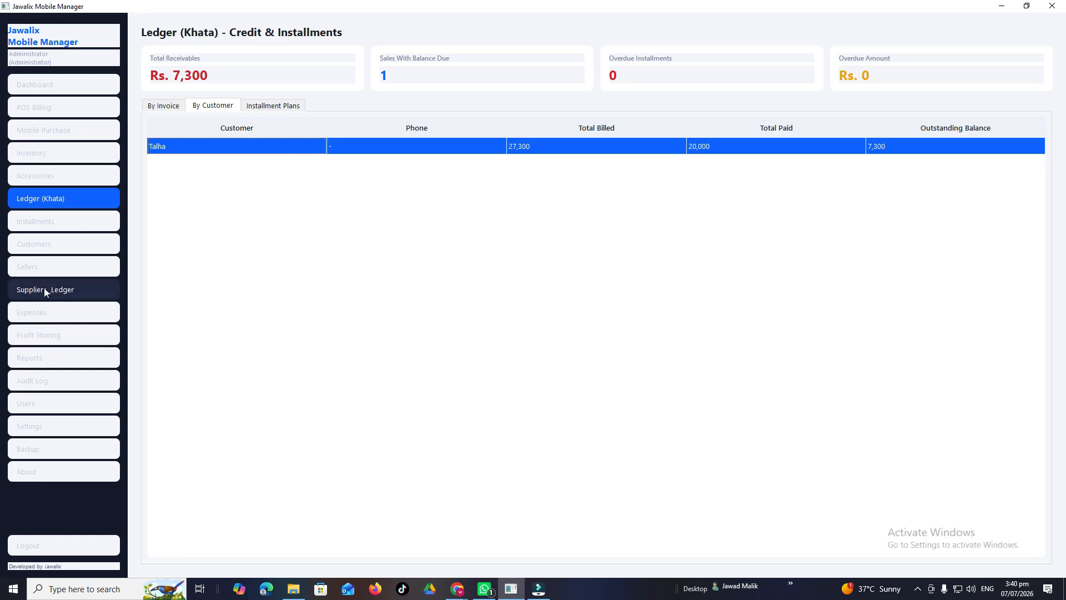
left_click(164, 106)
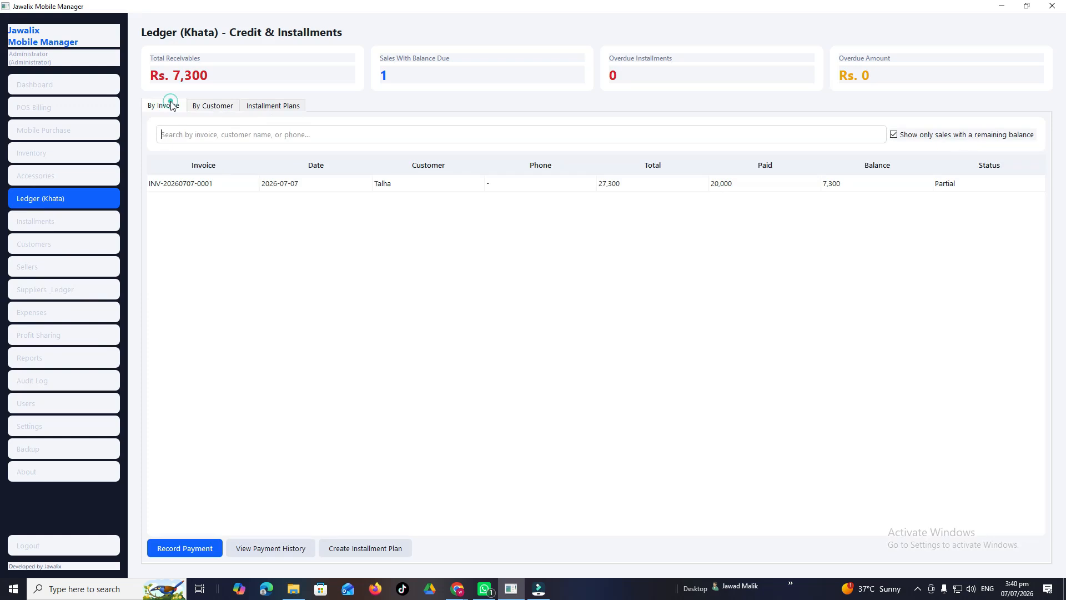
left_click(255, 184)
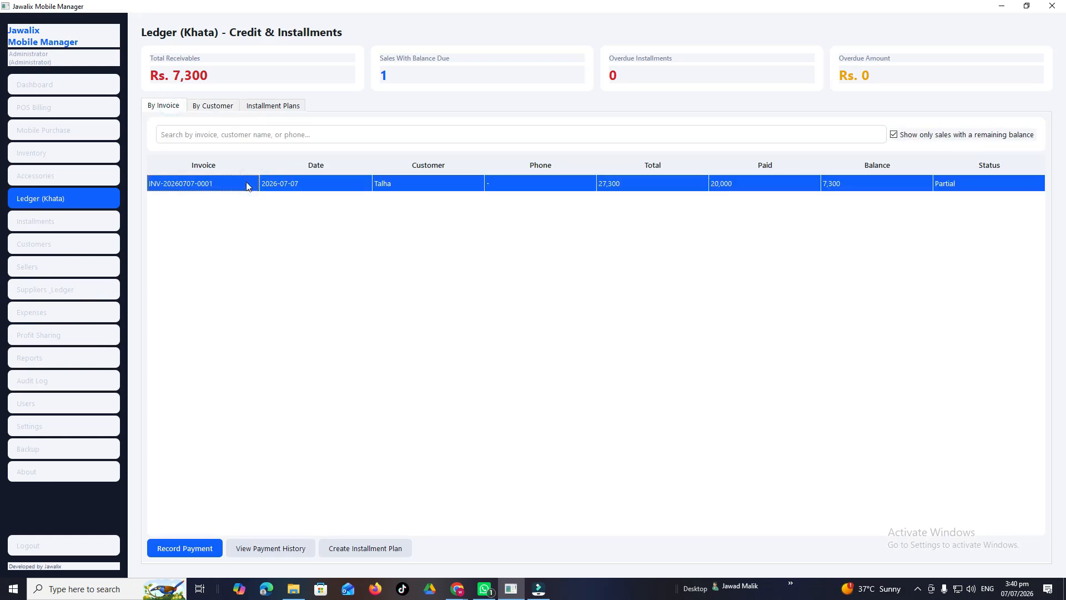
left_click(57, 198)
left_click(54, 178)
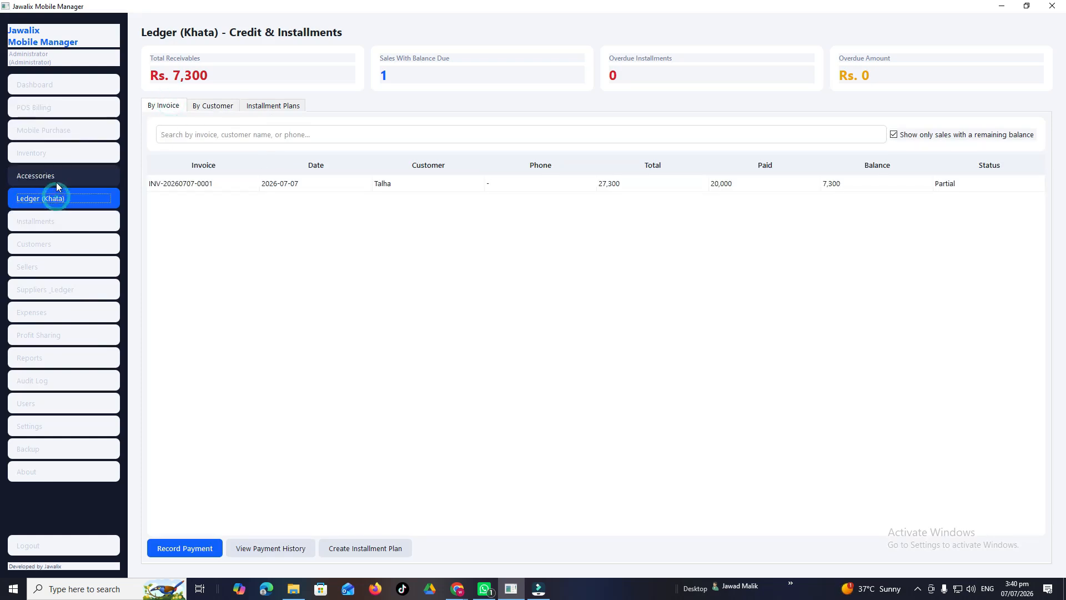
left_click(54, 198)
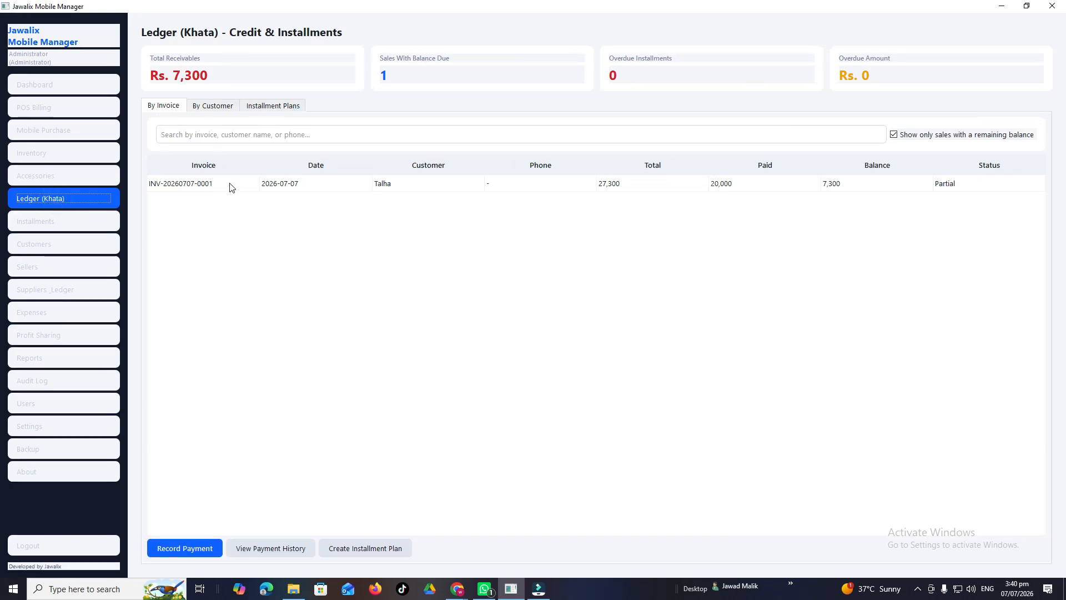
left_click(860, 184)
Filter the ledger's invoices by the customer's name and select the partially paid invoice.
left_click(267, 135)
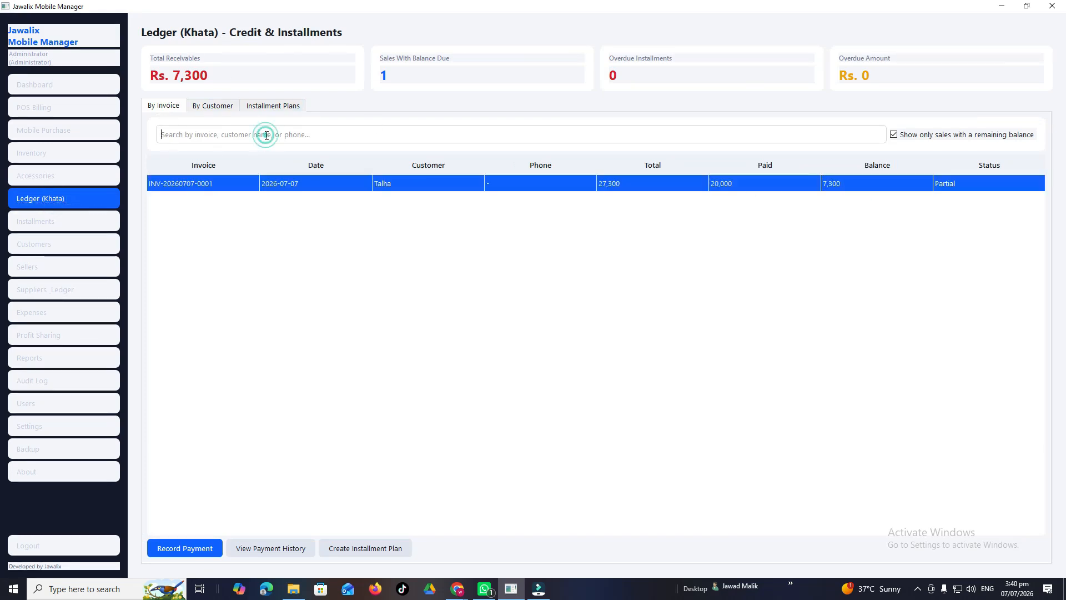
type("talha")
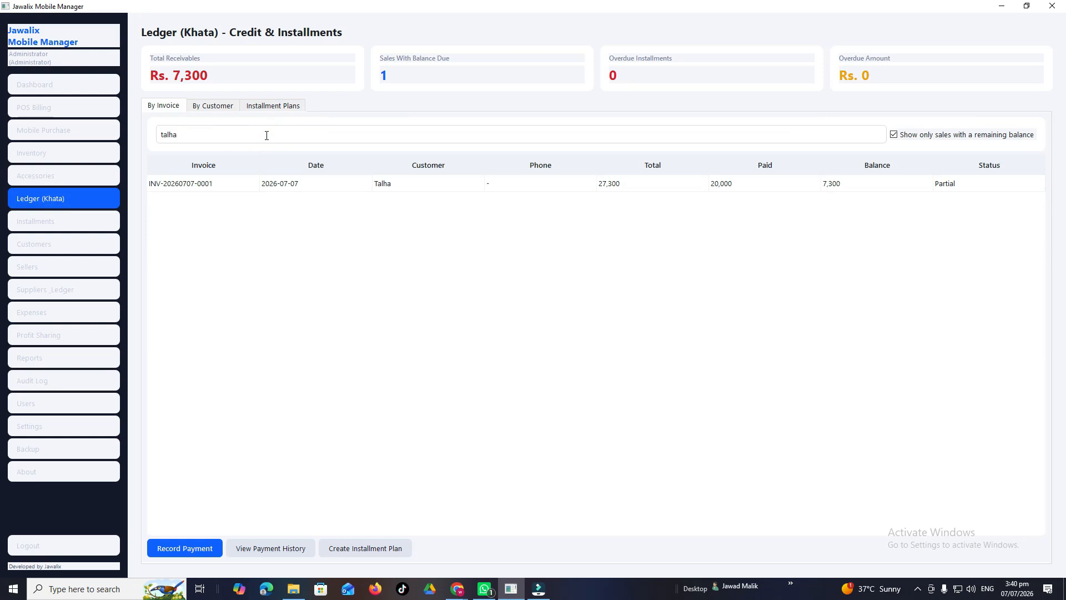
left_click(284, 179)
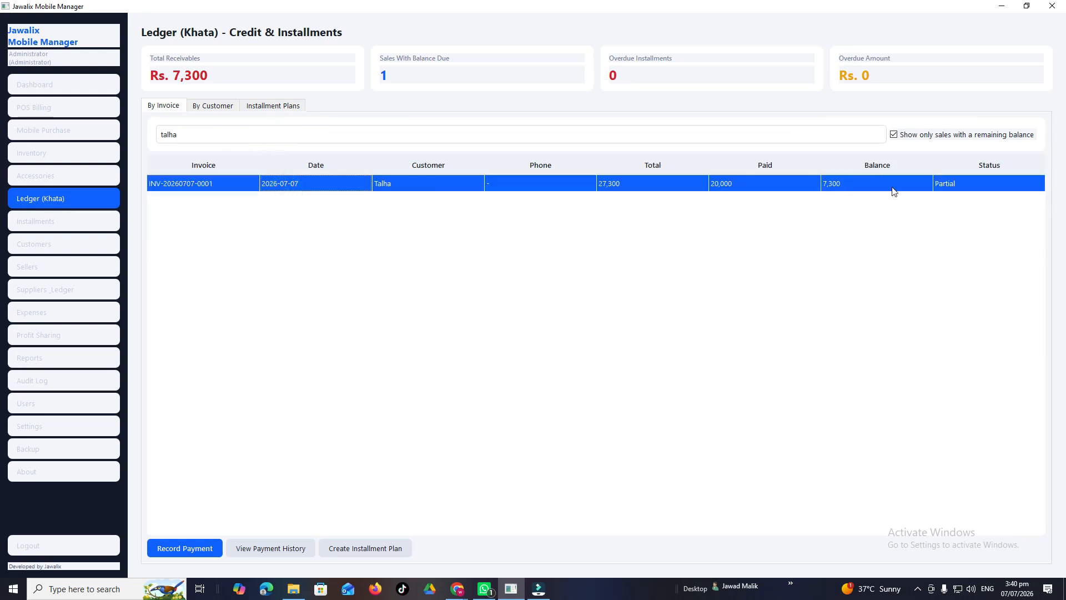
left_click(446, 184)
Record a cash payment of Rs. 7300 dated 07/07/2026 against the selected invoice.
left_click(188, 549)
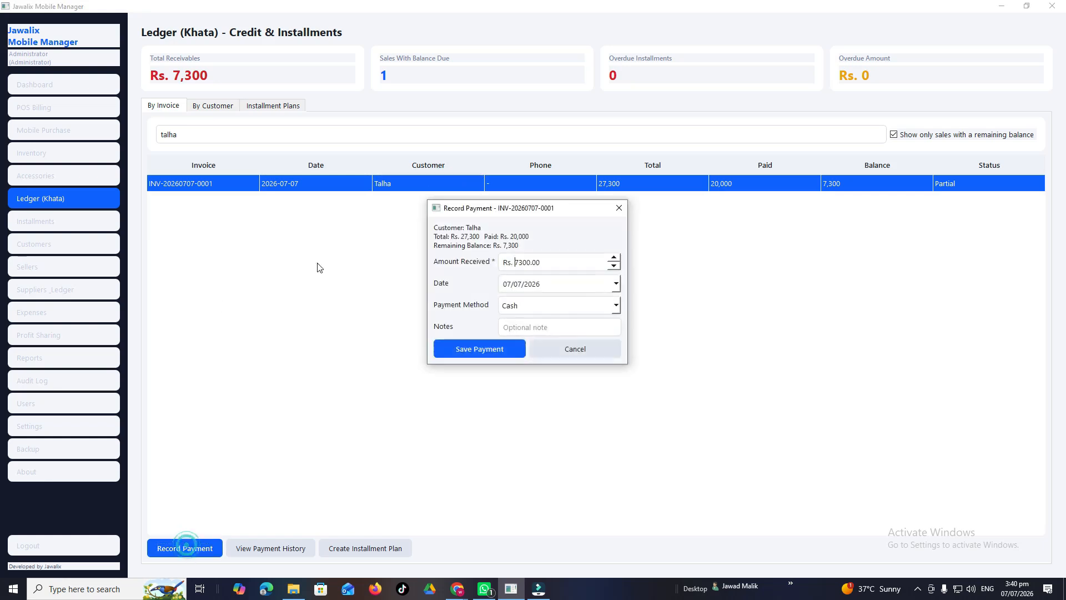
left_click_drag(533, 209, 441, 176)
left_click(441, 271)
left_click_drag(469, 226, 403, 228)
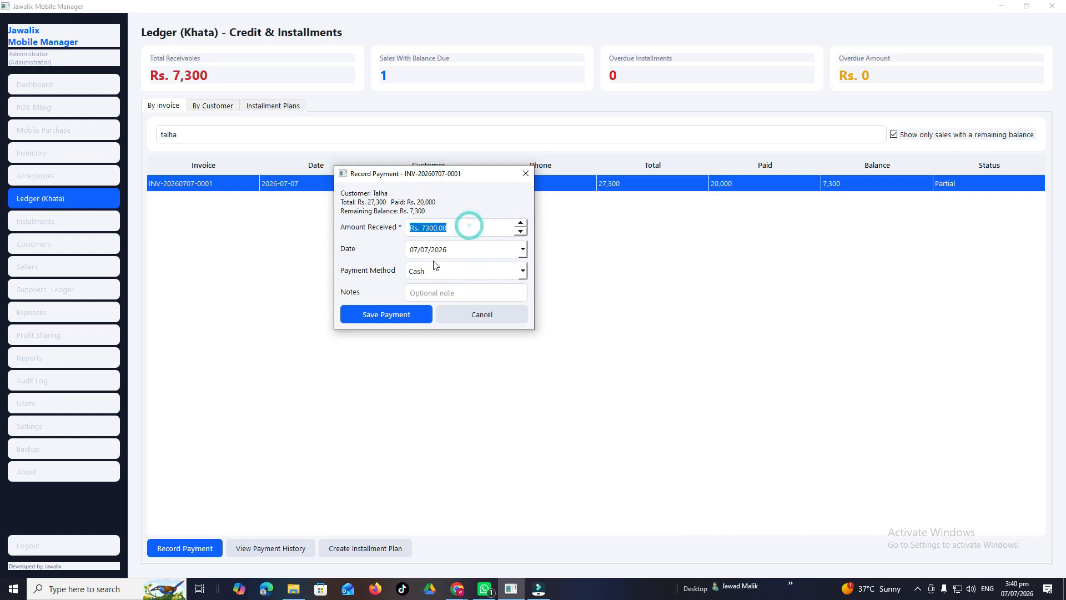
double_click(458, 232)
left_click(467, 231)
left_click_drag(475, 226, 385, 226)
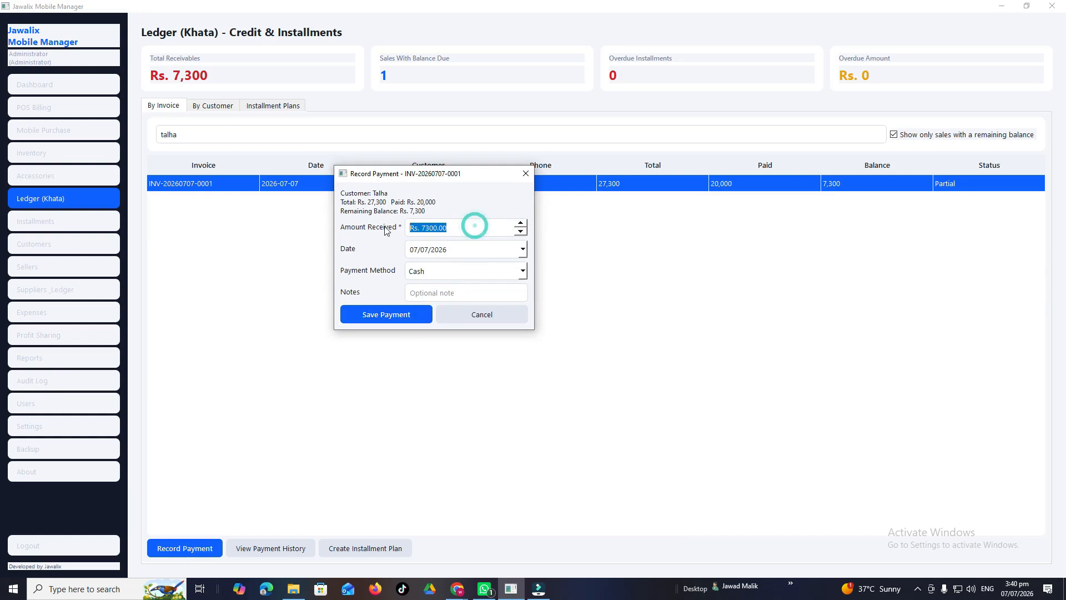
left_click(387, 318)
left_click(568, 304)
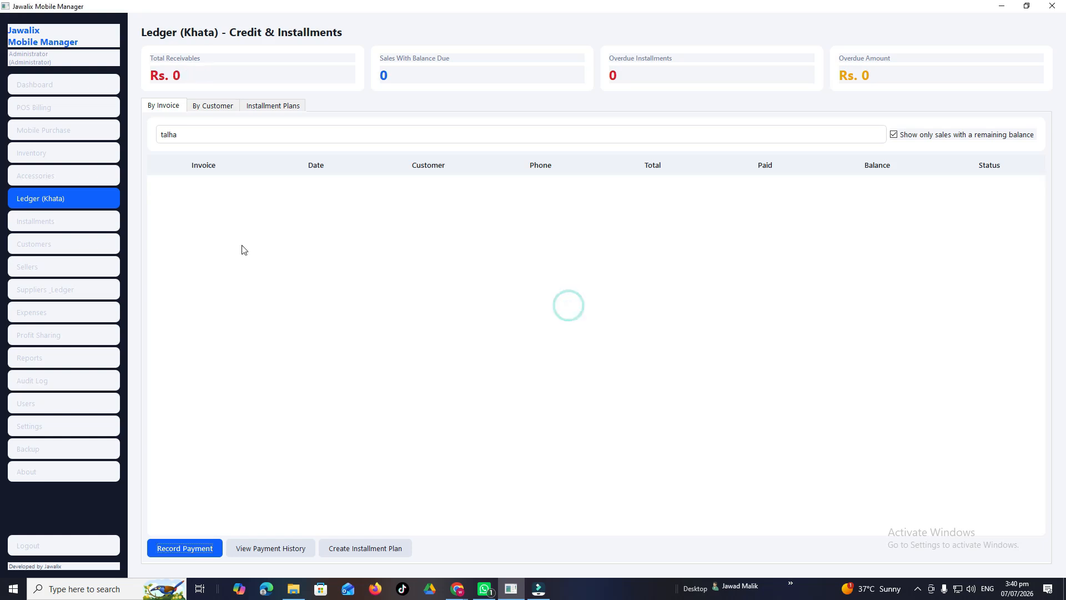
Check the ledger's customer, installment plan and invoice views for remaining balances.
left_click(213, 105)
left_click(269, 107)
left_click(217, 105)
left_click(152, 106)
left_click(215, 106)
left_click(155, 110)
Clear the customer's name from the ledger's invoice search.
double_click(208, 134)
key("BackSpace")
left_click(284, 238)
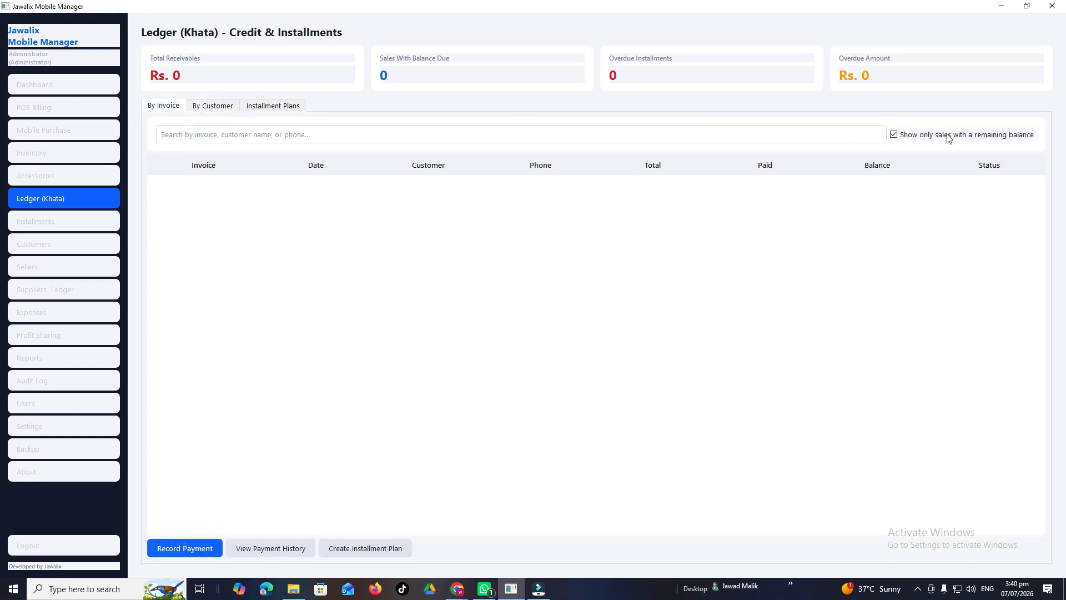
Include fully paid sales in the ledger's invoice list and view the payment history of the customer's paid invoice.
left_click(901, 139)
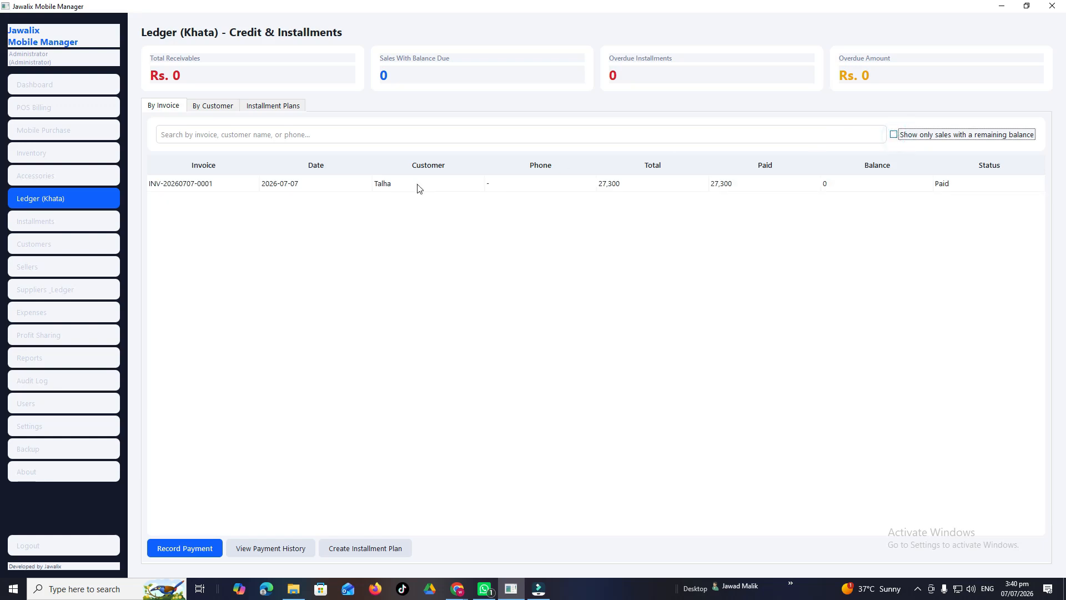
left_click(895, 137)
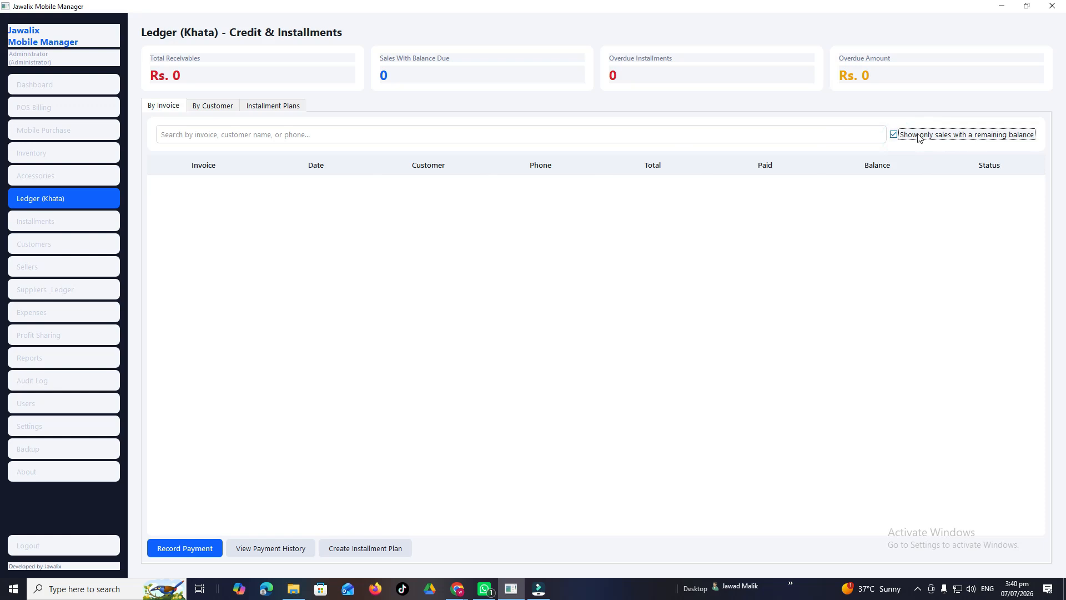
left_click(894, 135)
left_click(189, 184)
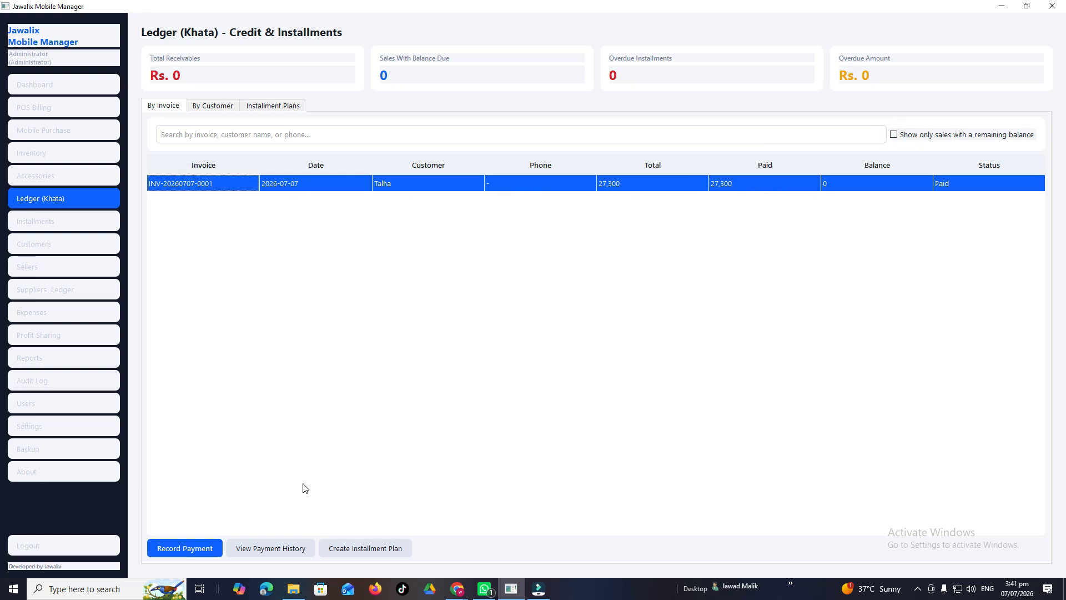
left_click(289, 548)
left_click_drag(537, 239, 485, 231)
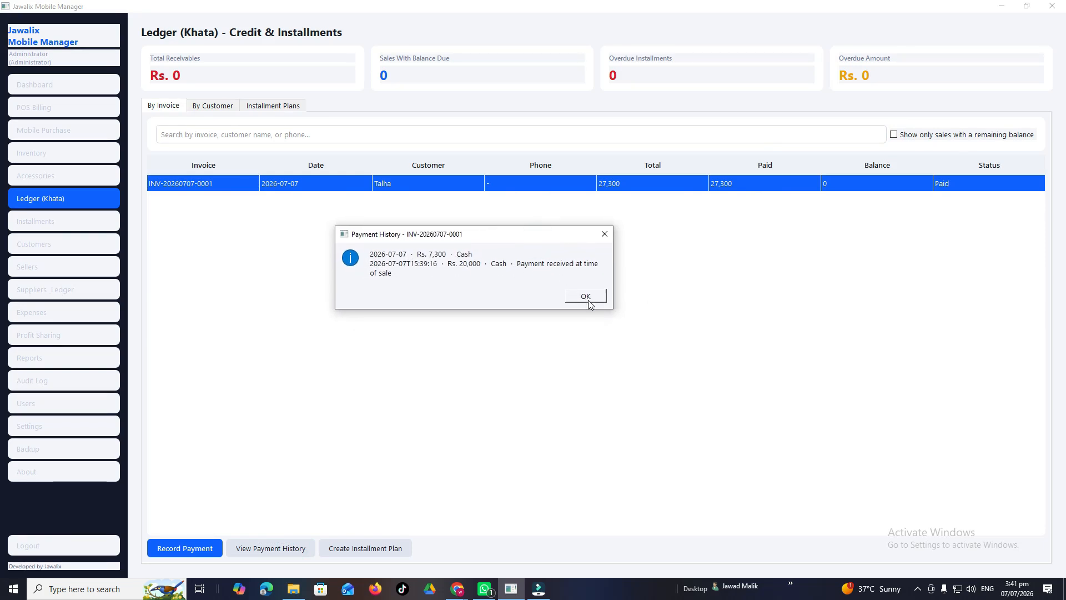
left_click(588, 300)
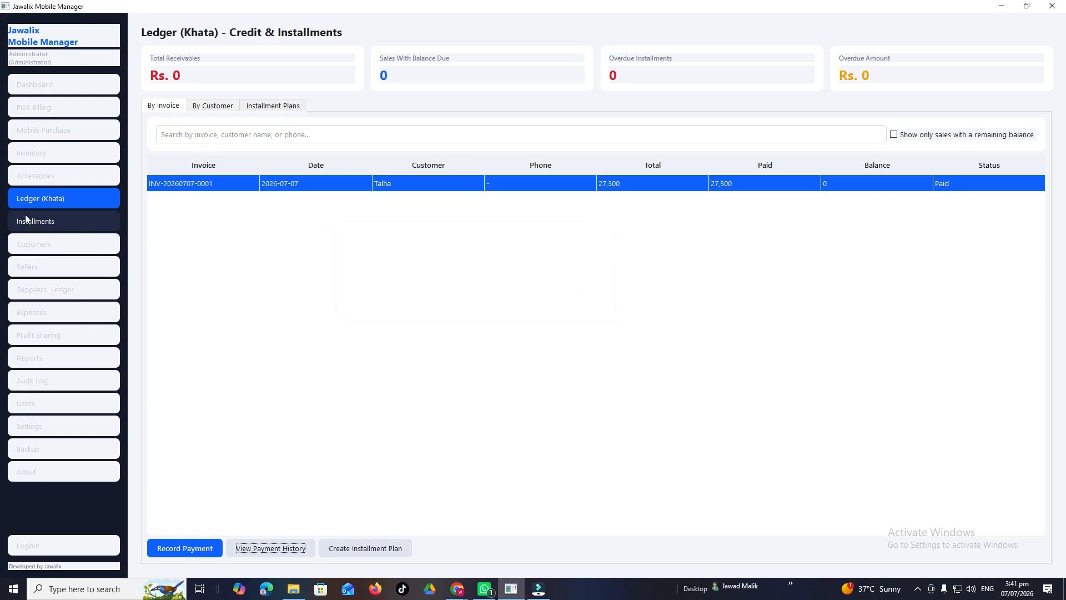
Search the POS billing phones for "ip" and add the white 128GB Iphone 12 to the bill.
left_click(50, 228)
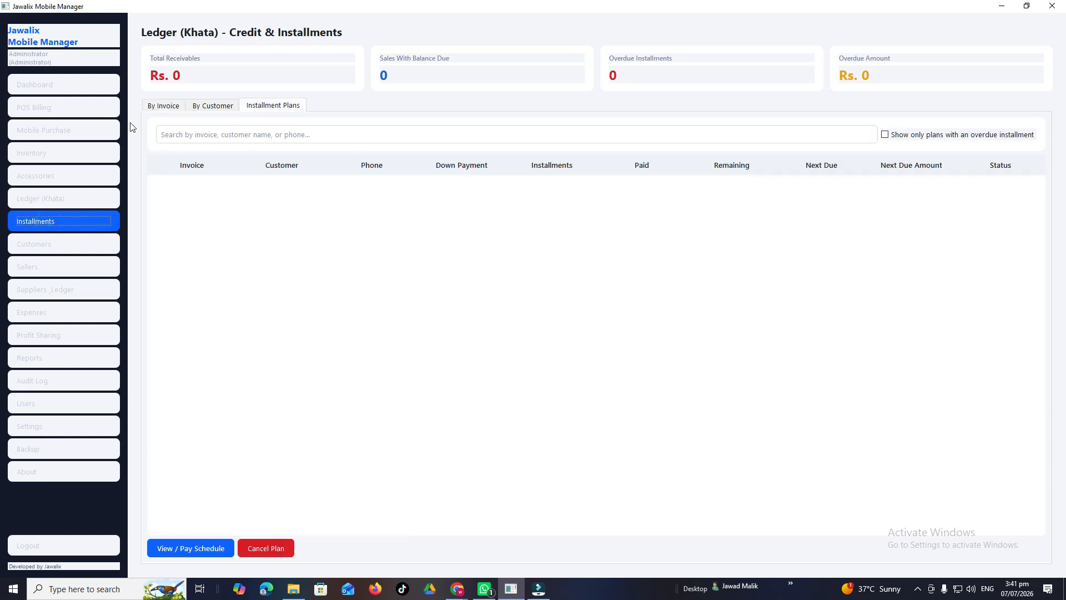
left_click(67, 100)
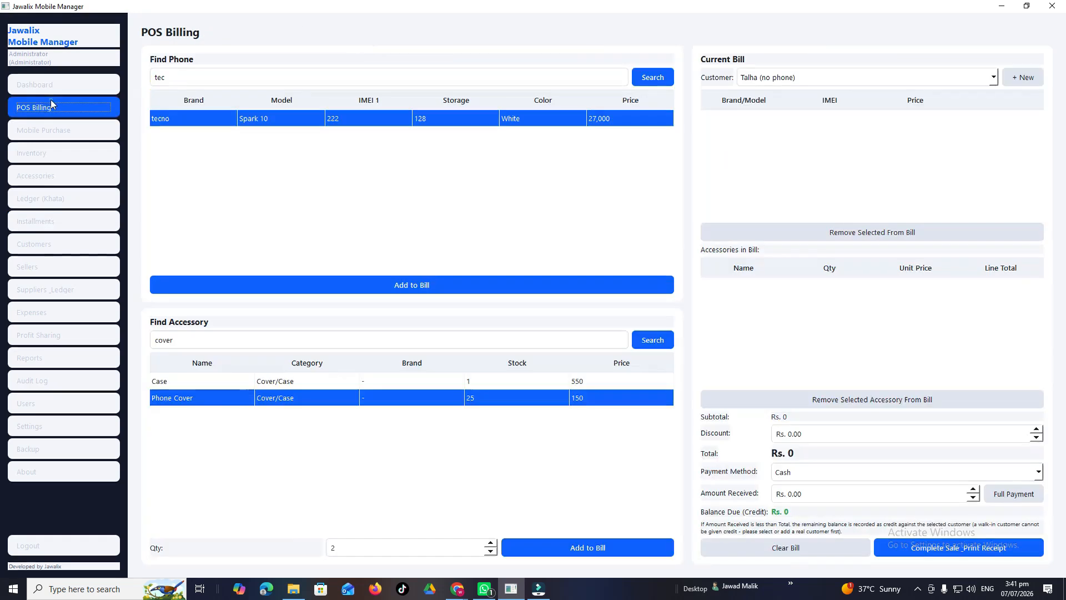
key("BackSpace")
key("BackSpace")
key("BackSpace")
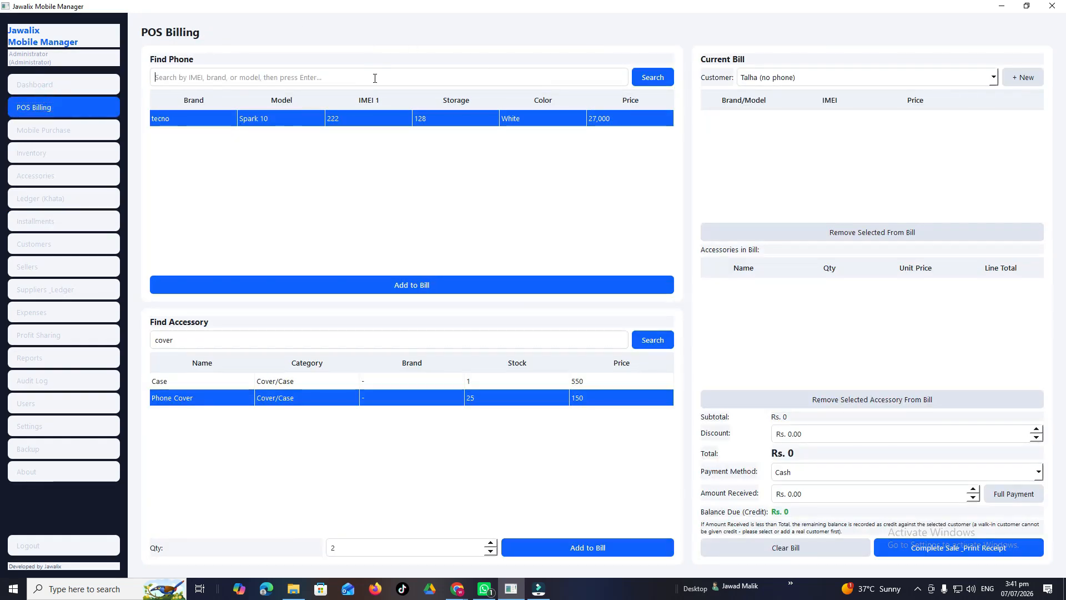
type("ip")
key("Return")
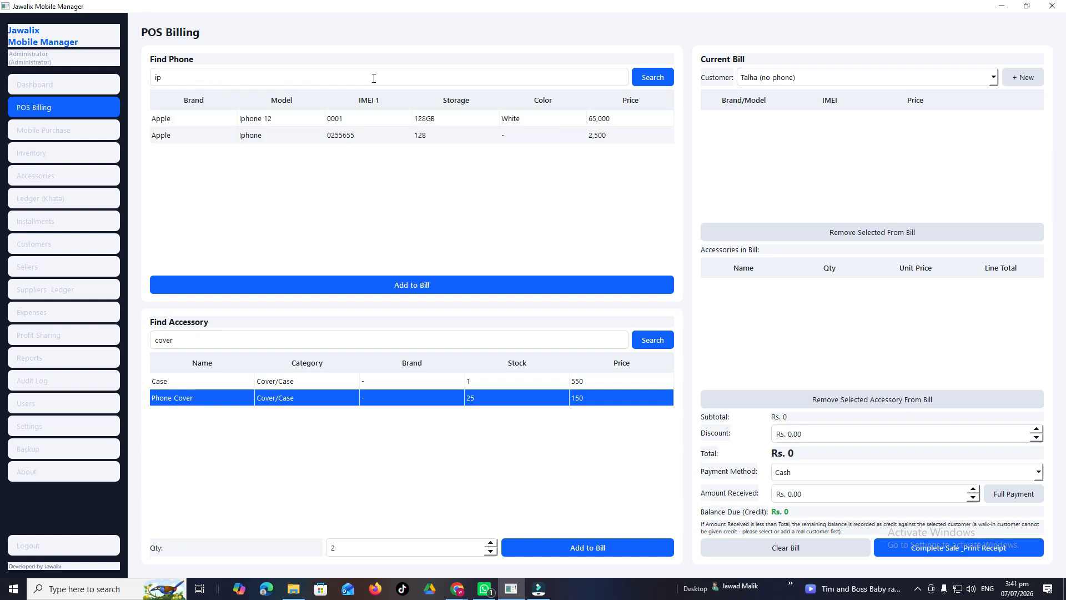
double_click(277, 120)
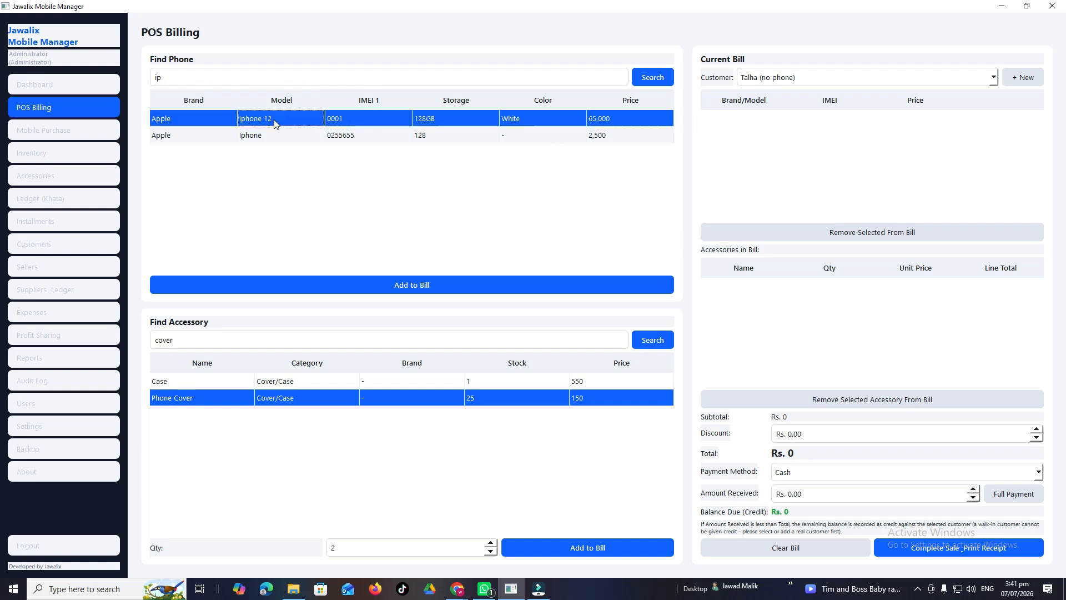
Search the accessories for "case" and add one Case to the bill.
left_click(251, 343)
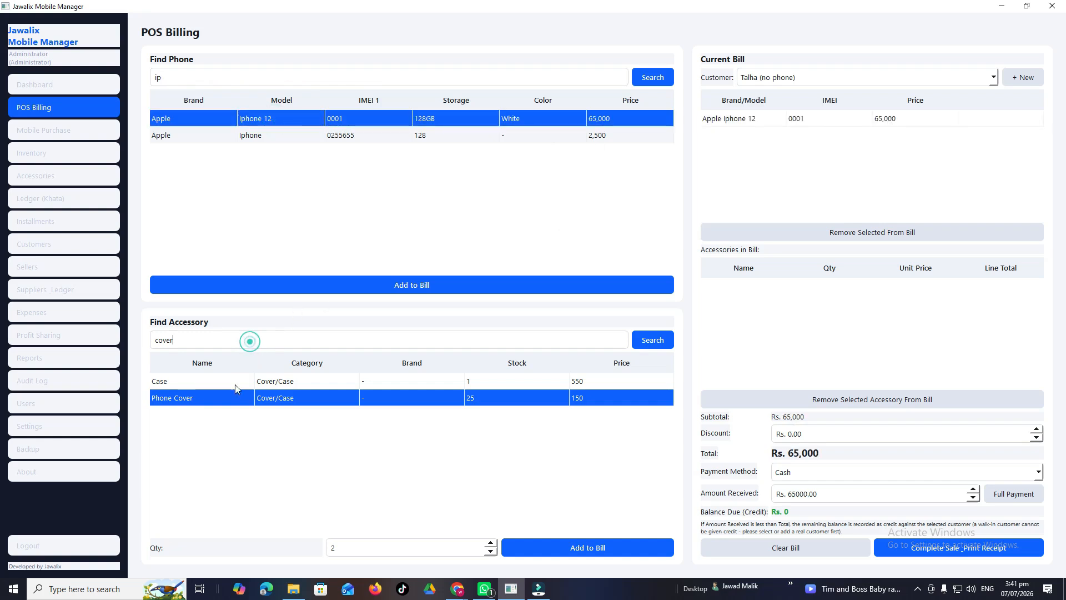
key("ctrl+a")
double_click(233, 348)
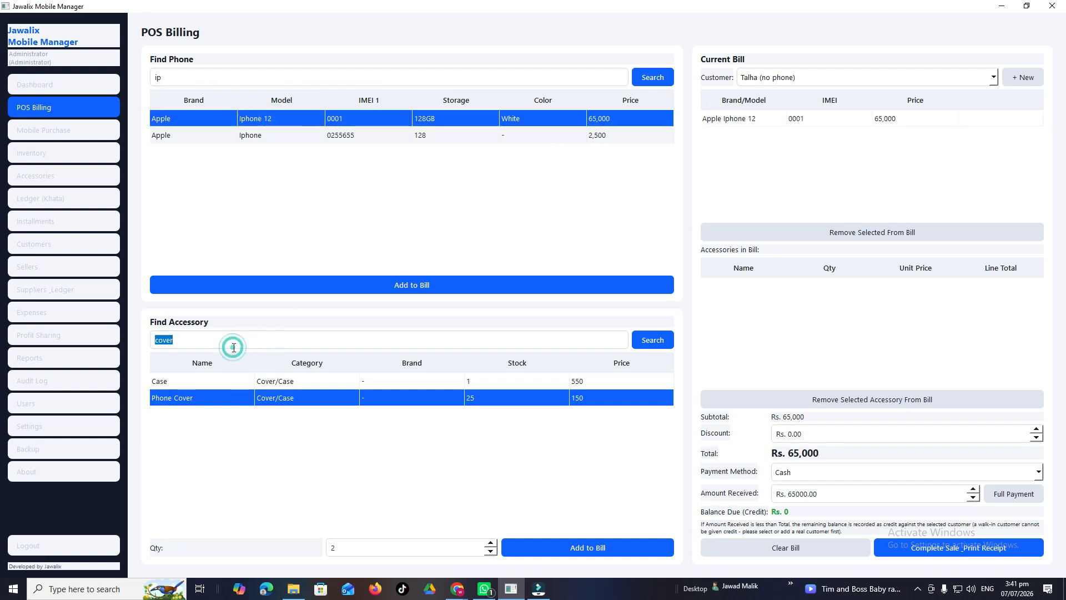
type("case")
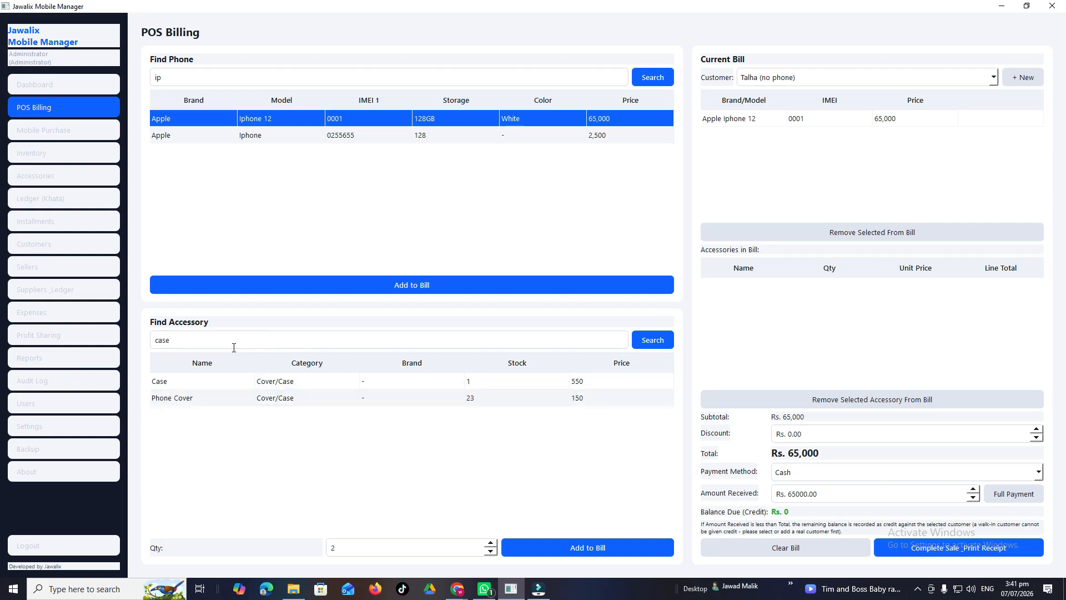
left_click(338, 384)
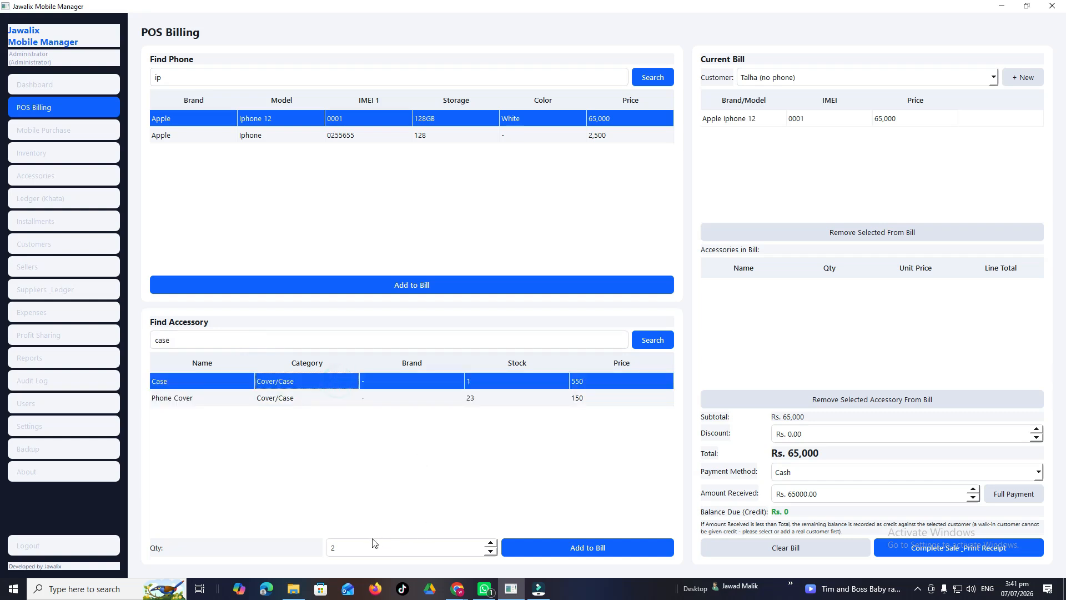
left_click(490, 551)
left_click(522, 547)
Set the amount received to Rs. 10000 and complete the sale with the remainder recorded as customer credit.
left_click(803, 78)
left_click(804, 78)
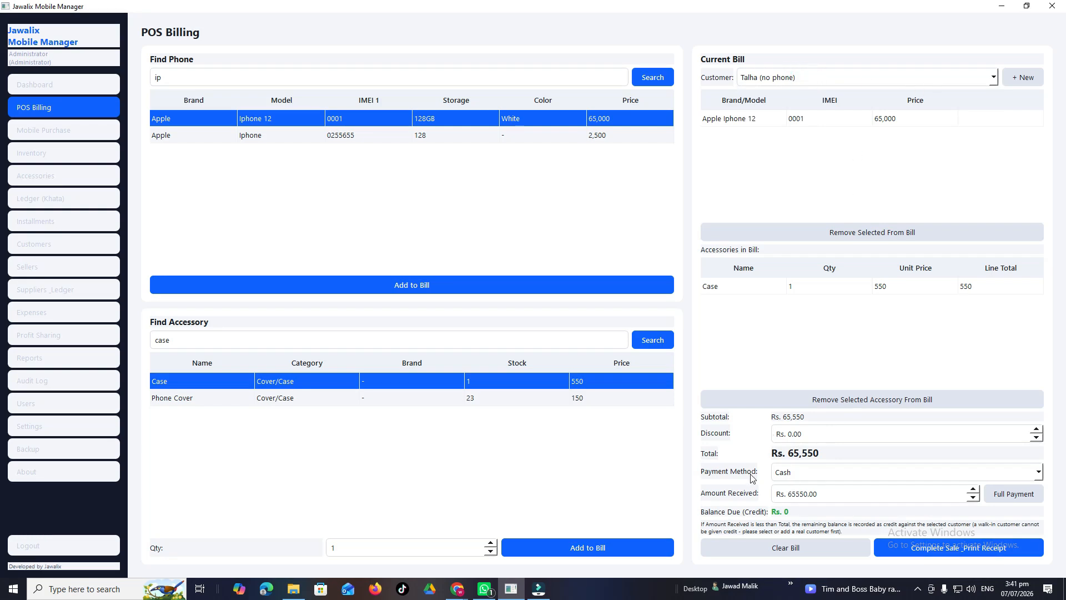
left_click_drag(819, 493, 753, 494)
key("BackSpace")
type("0000")
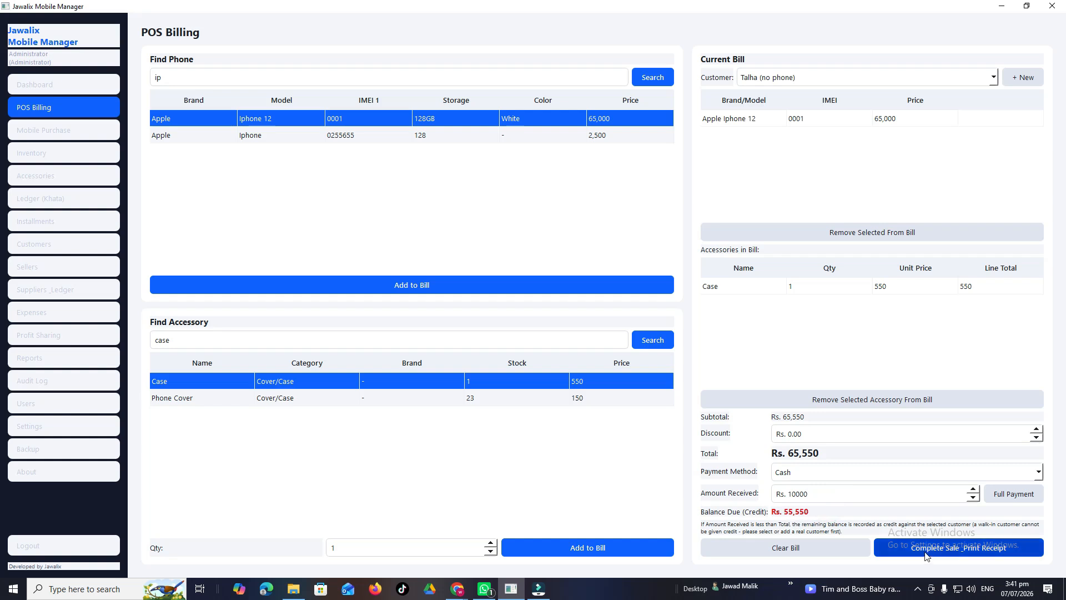
left_click(943, 550)
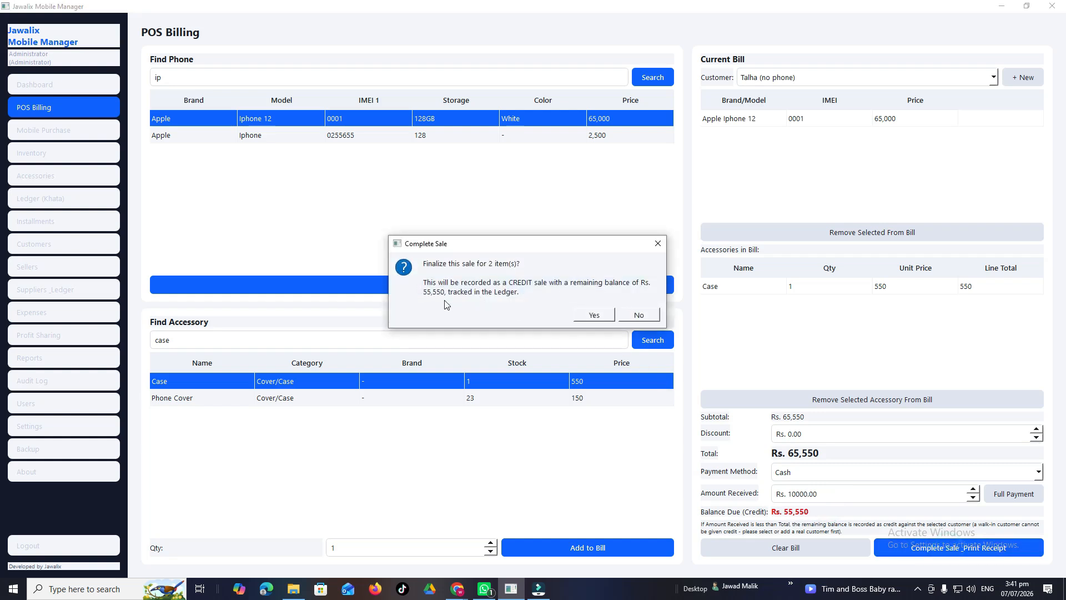
left_click(587, 317)
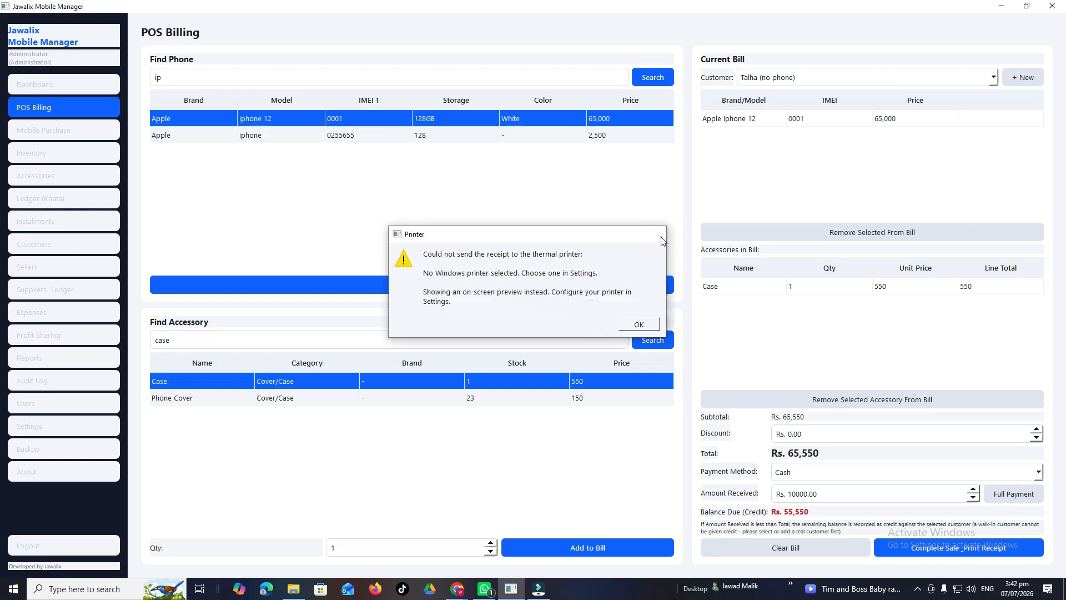
left_click(638, 325)
left_click(716, 139)
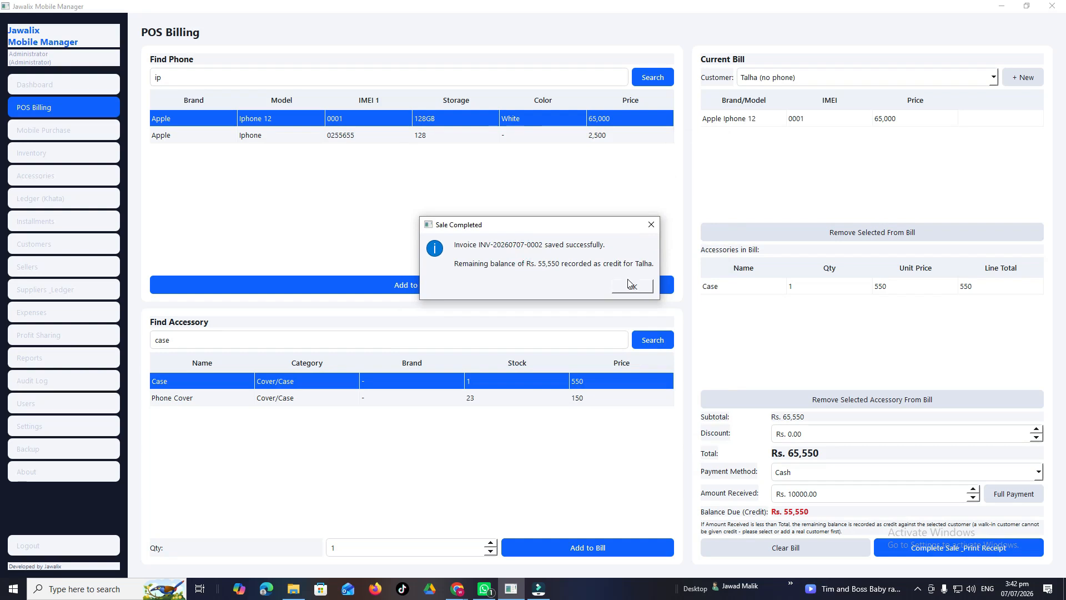
left_click(633, 297)
Create an installment plan for the remaining balance with 10 monthly installments, first due 07/08/2026.
left_click_drag(556, 244, 607, 213)
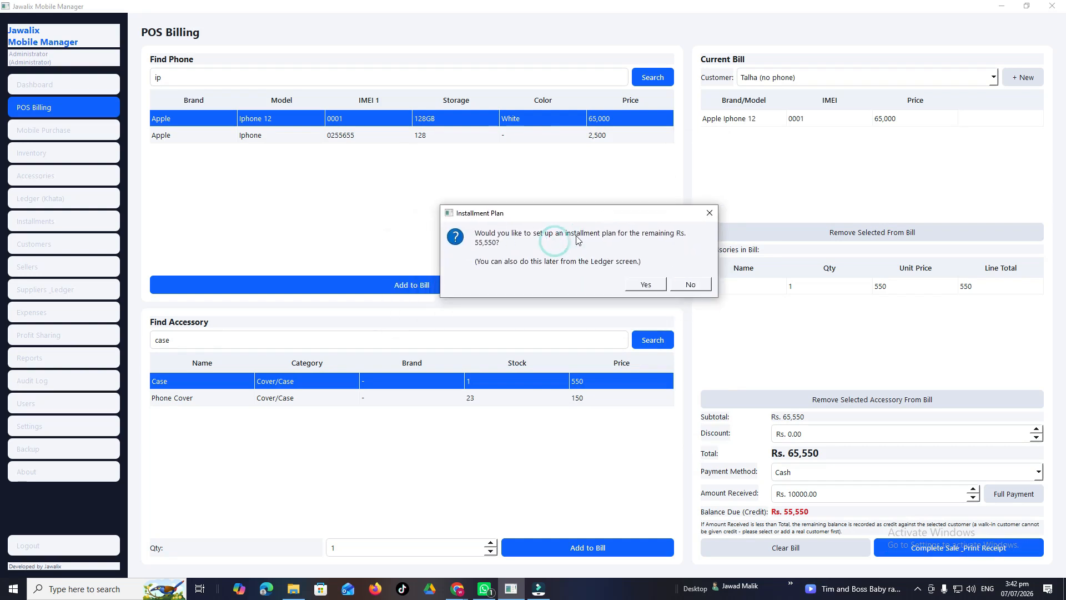
left_click(646, 285)
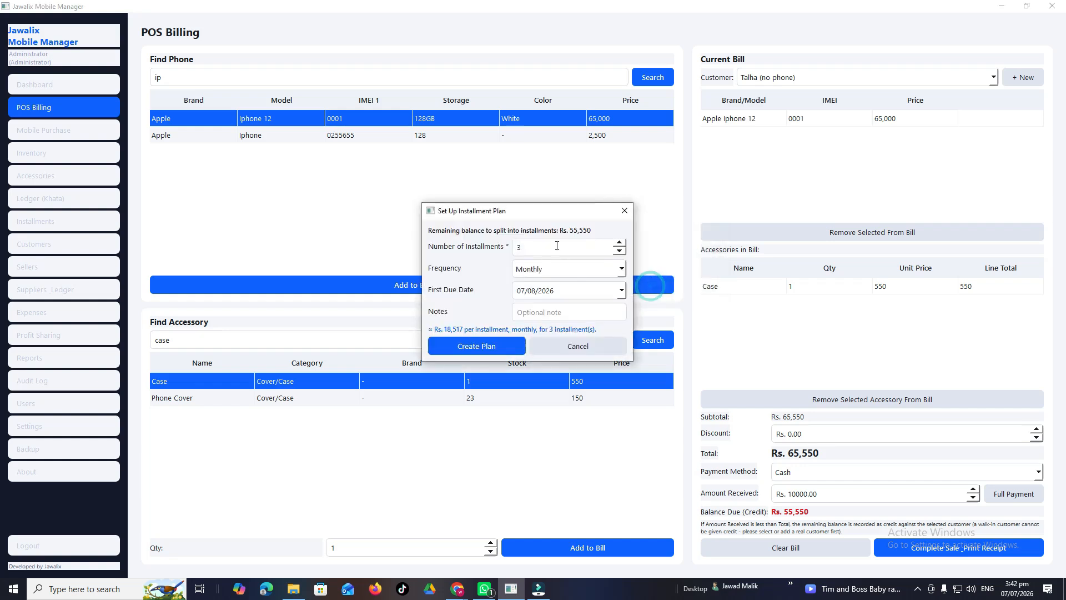
left_click(562, 209)
left_click(666, 236)
left_click(667, 235)
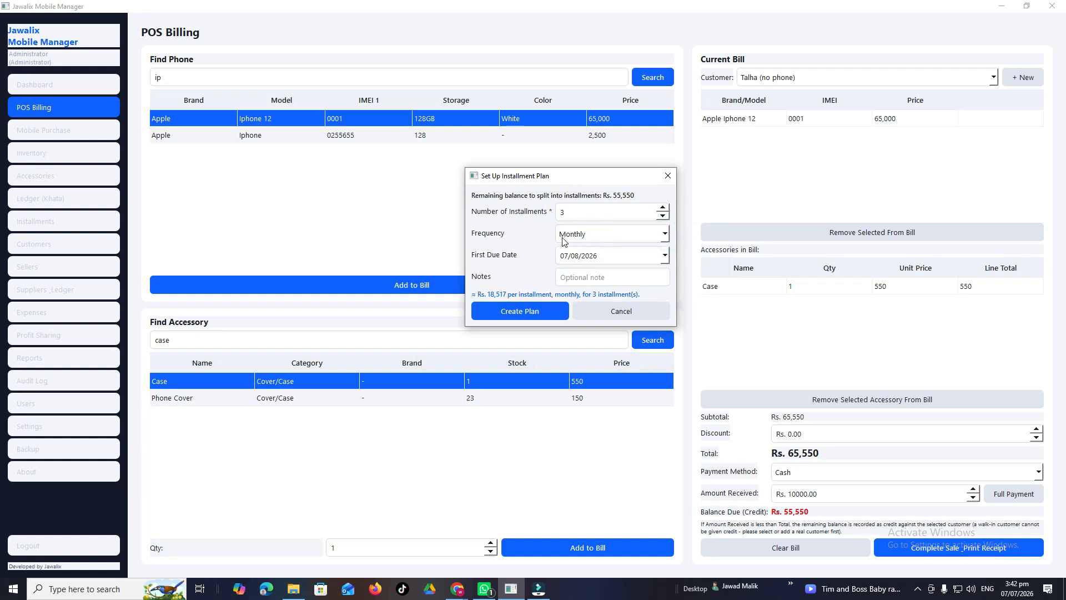
left_click(567, 212)
left_click(572, 213)
left_click_drag(572, 214, 539, 217)
type("10")
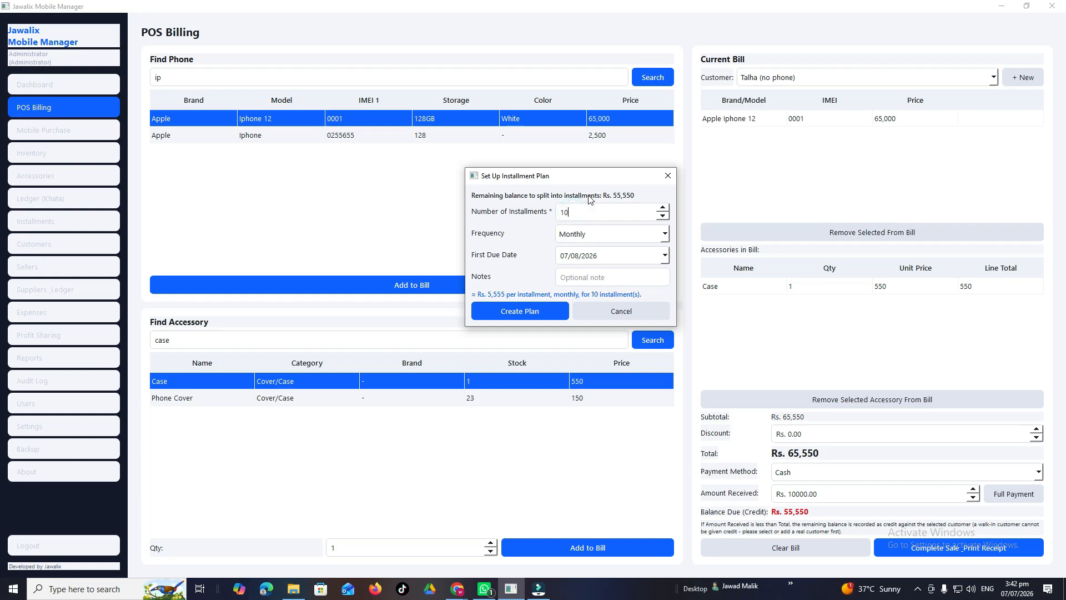
left_click(543, 224)
left_click(524, 312)
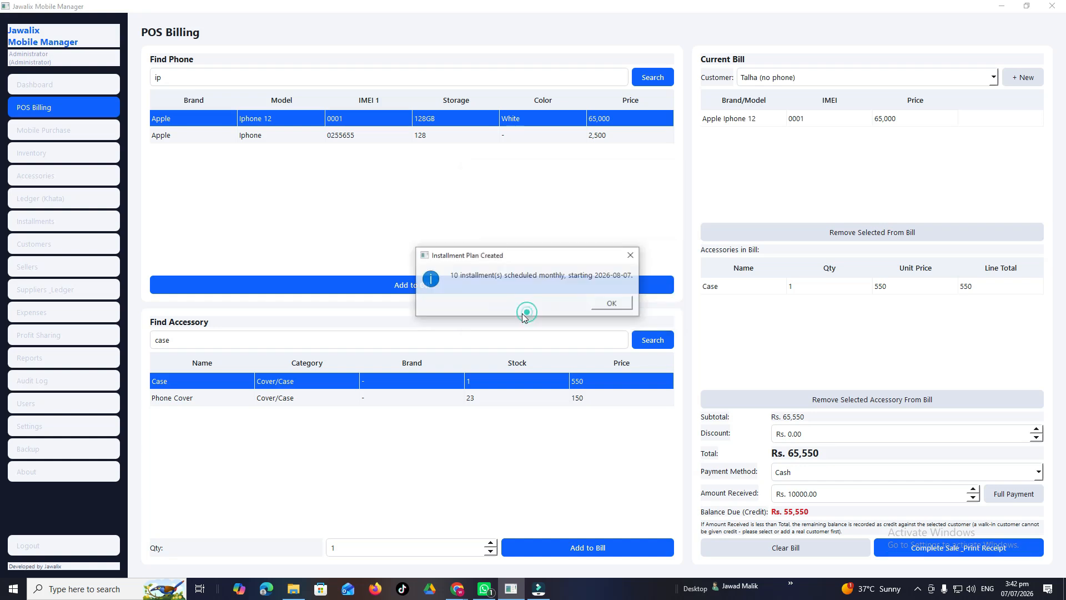
left_click(609, 306)
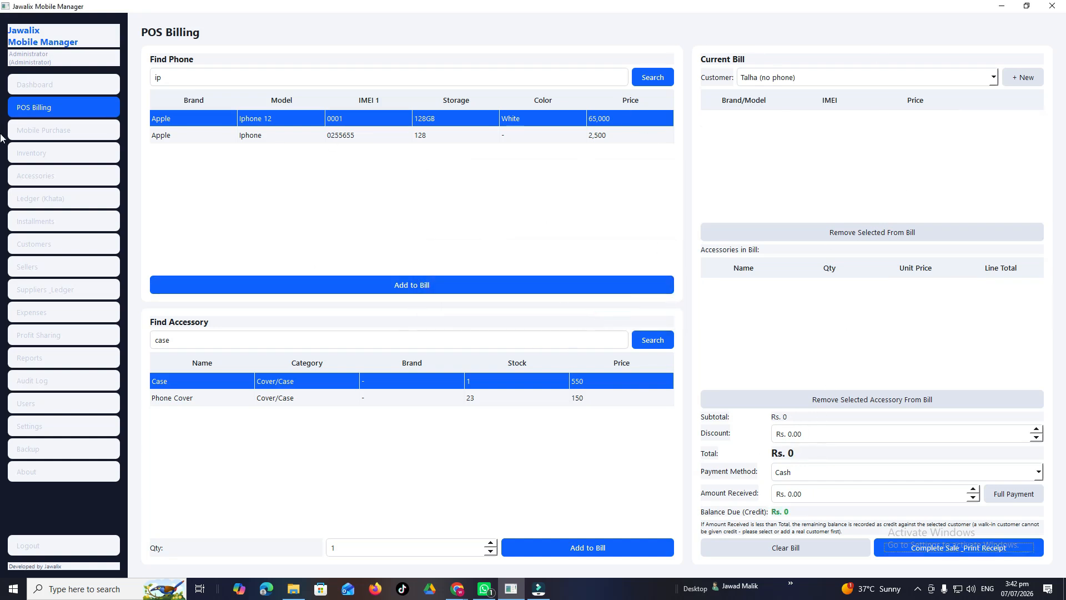
Check the new credit sale in the ledger's installment plan, customer and invoice views.
left_click(31, 222)
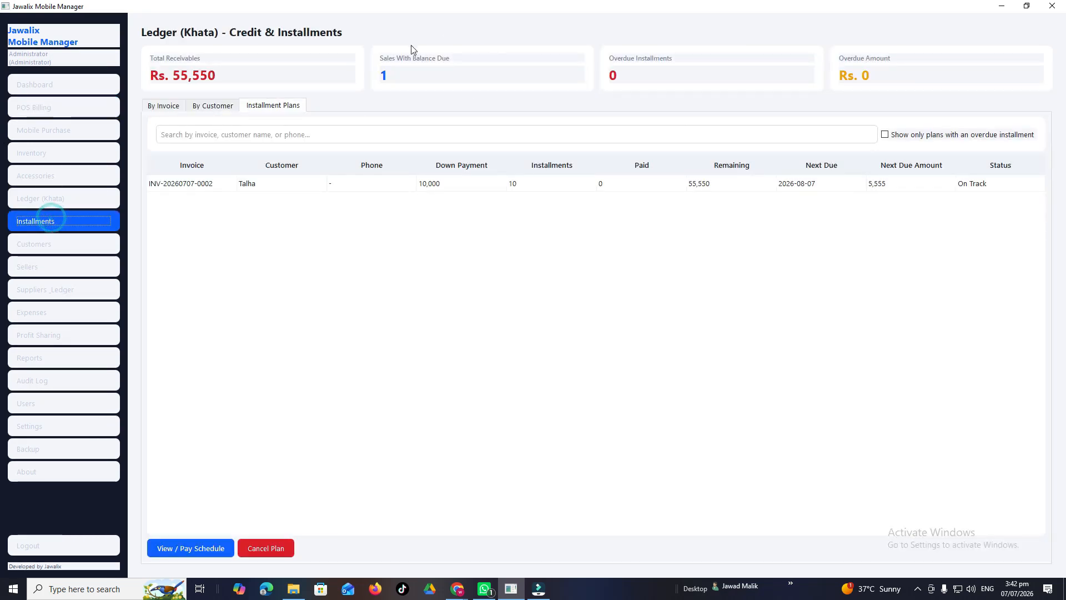
left_click(199, 183)
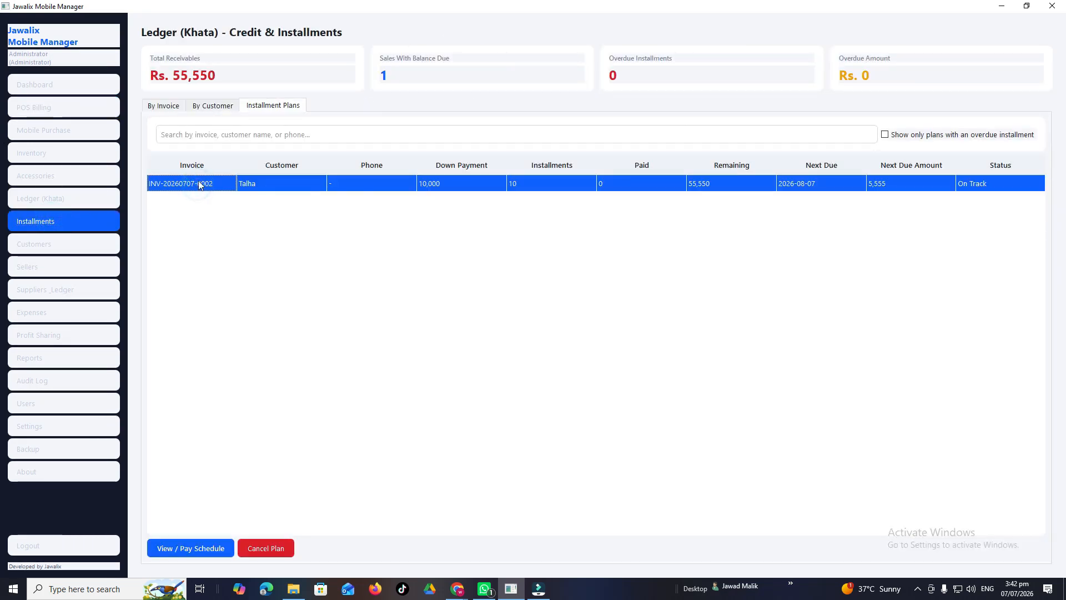
left_click(211, 106)
left_click(168, 105)
left_click(210, 106)
left_click(271, 107)
Examine the selected plan's installment schedule for due dates, amounts and payment status.
left_click(202, 548)
left_click_drag(520, 173, 504, 175)
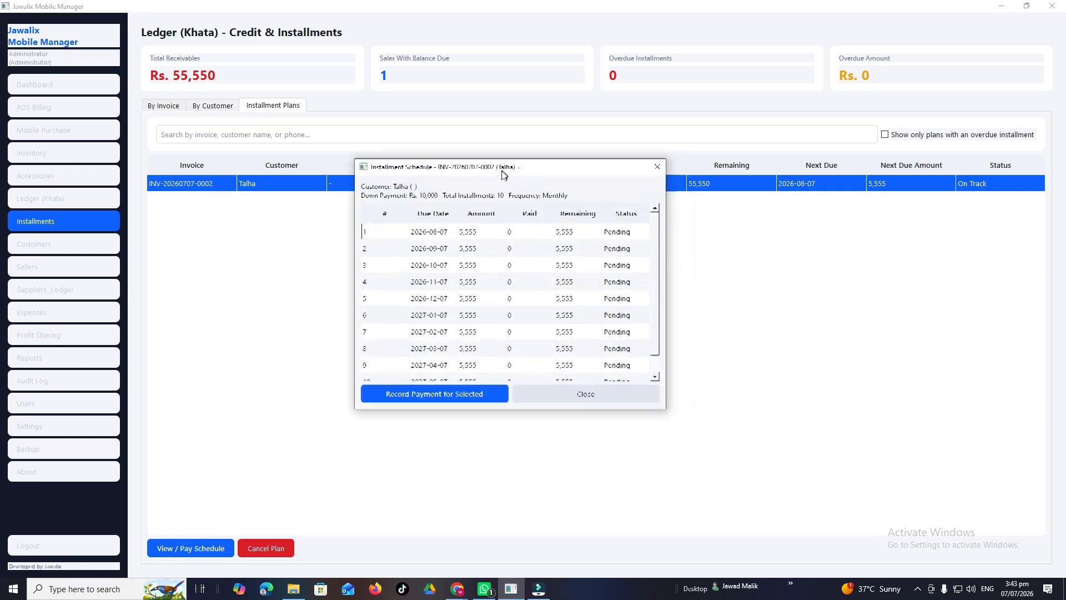
left_click(657, 166)
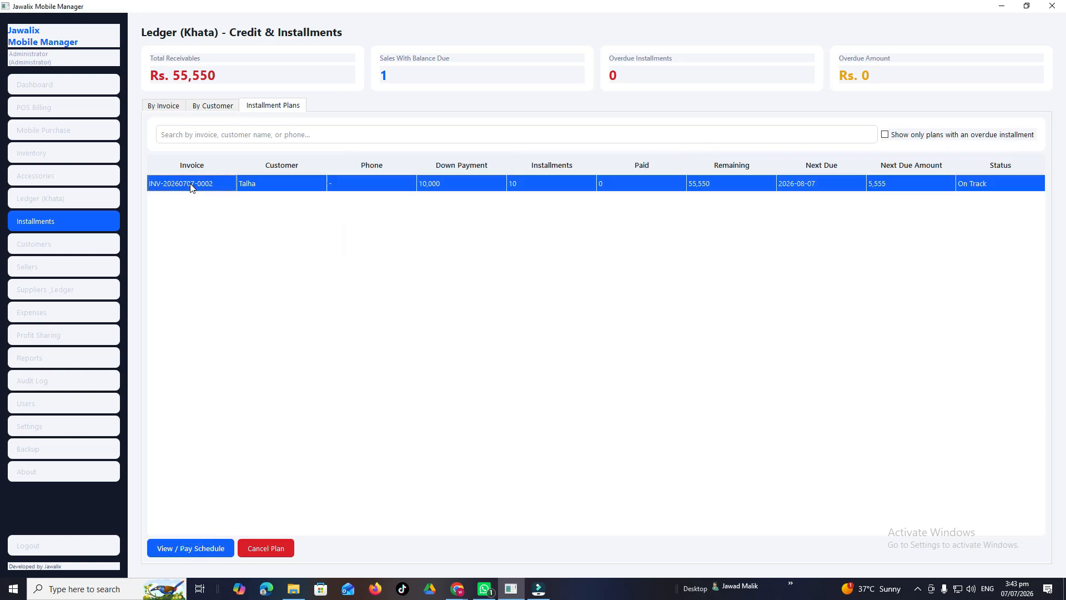
left_click(202, 548)
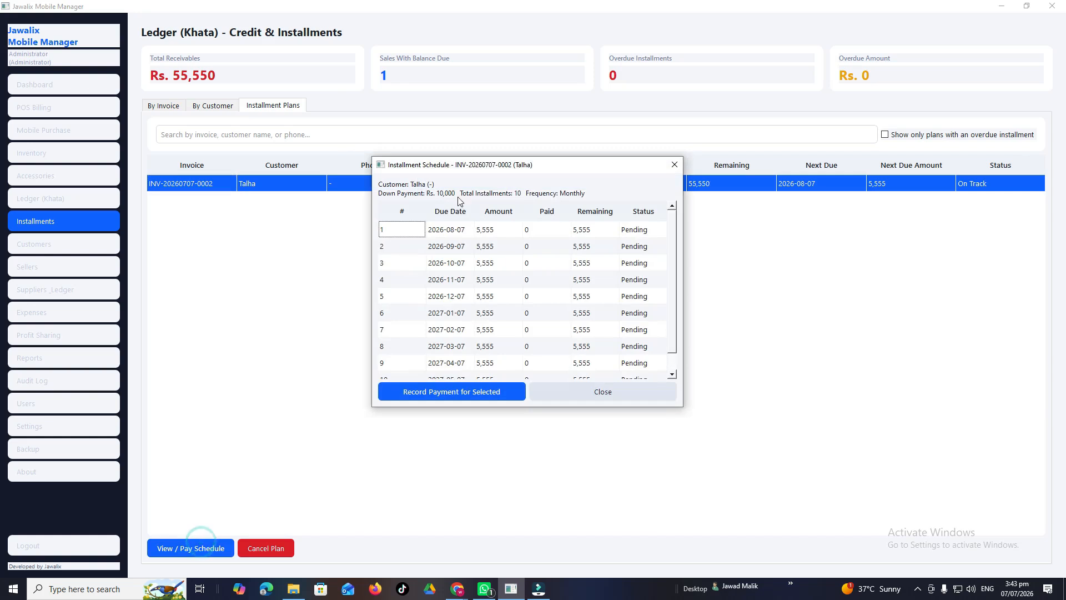
left_click_drag(518, 165, 442, 140)
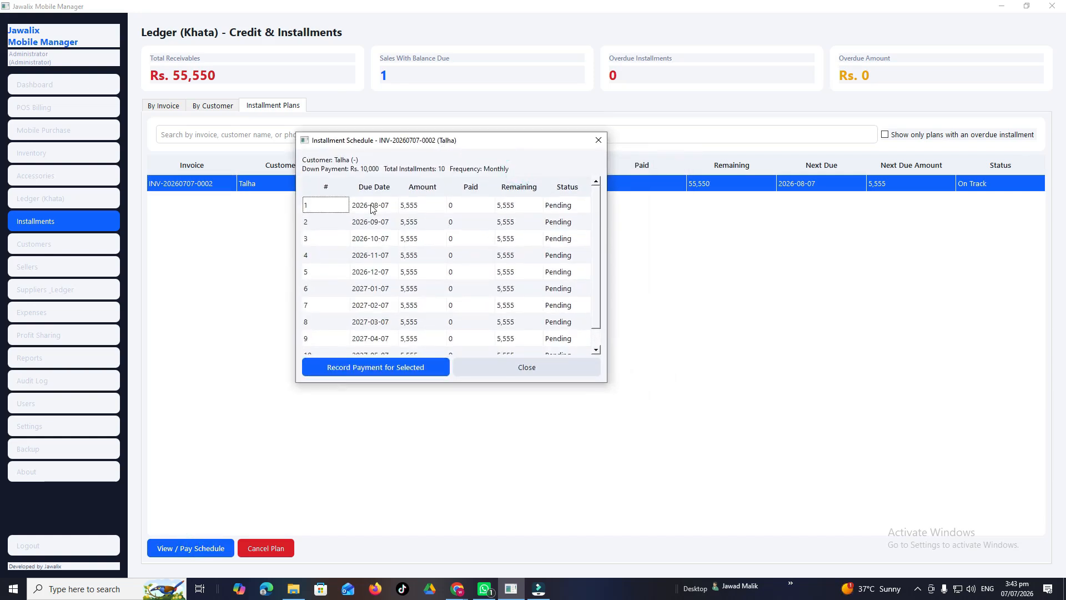
scroll(376, 272, "down", 1)
scroll(377, 320, "up", 1)
left_click_drag(446, 148, 469, 126)
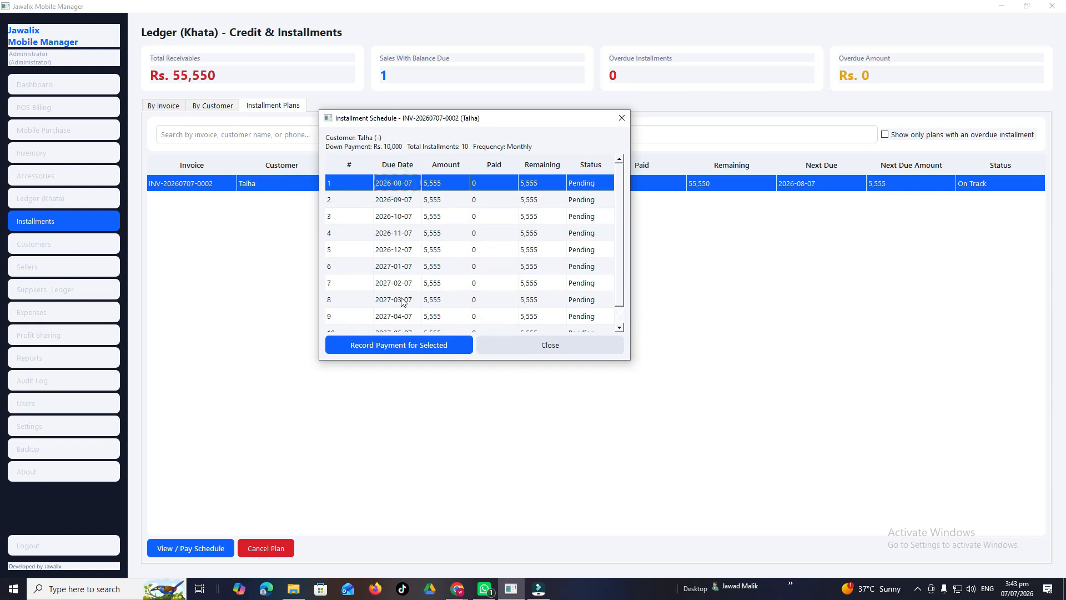
Record the Rs. 5,555 payment for the first installment, due 2026-08-07, and close the schedule.
left_click(458, 349)
left_click_drag(472, 145, 440, 157)
left_click_drag(461, 230, 413, 233)
left_click(389, 319)
left_click(541, 251)
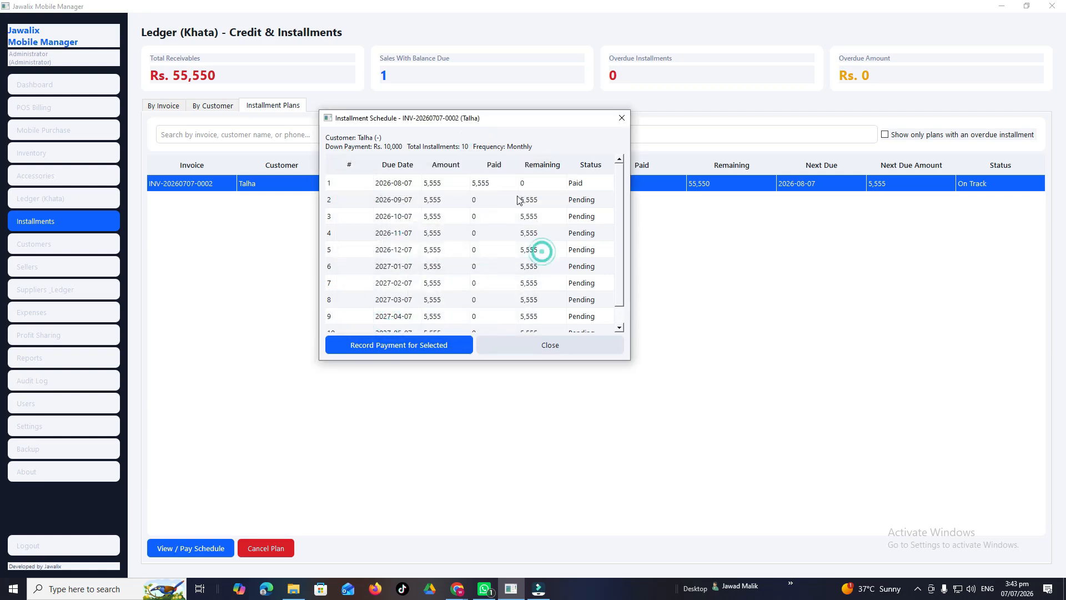
left_click(487, 187)
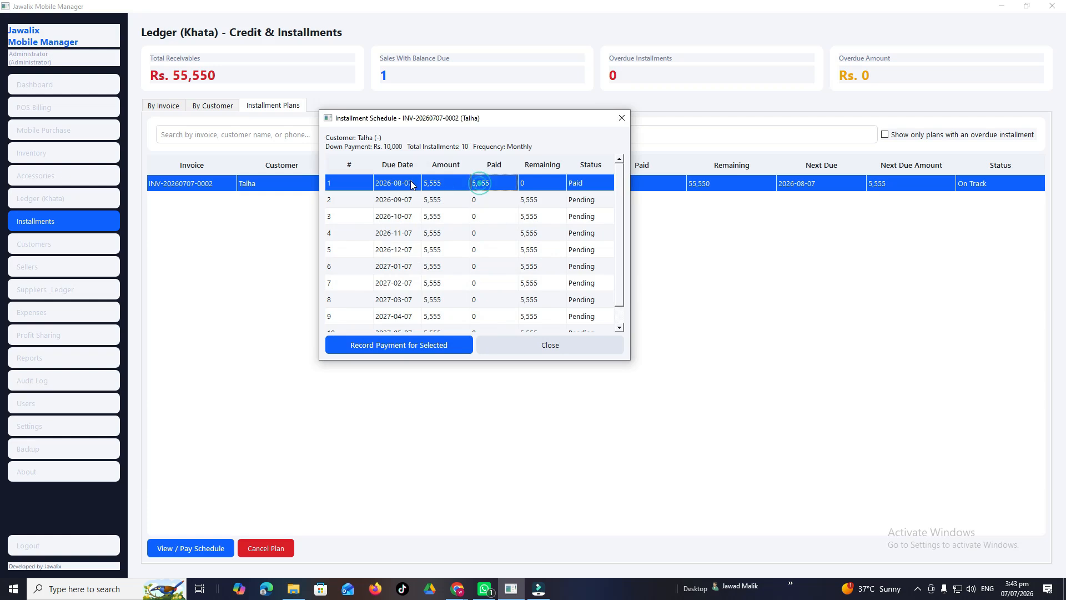
left_click(621, 118)
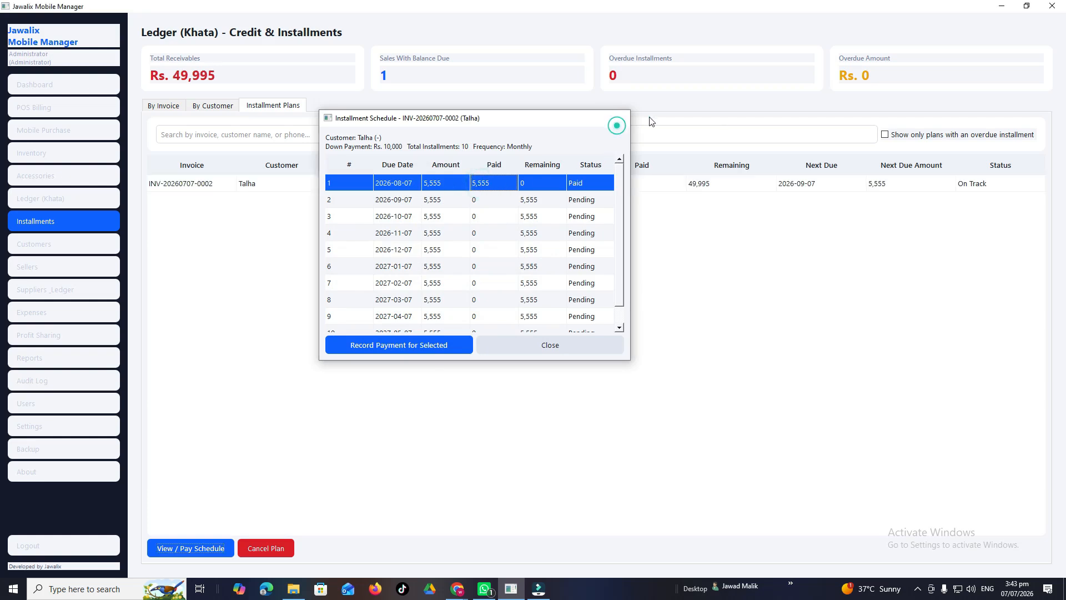
Review the installment plan's status, the customer list, and the seller records with their blank new-seller form.
left_click(802, 184)
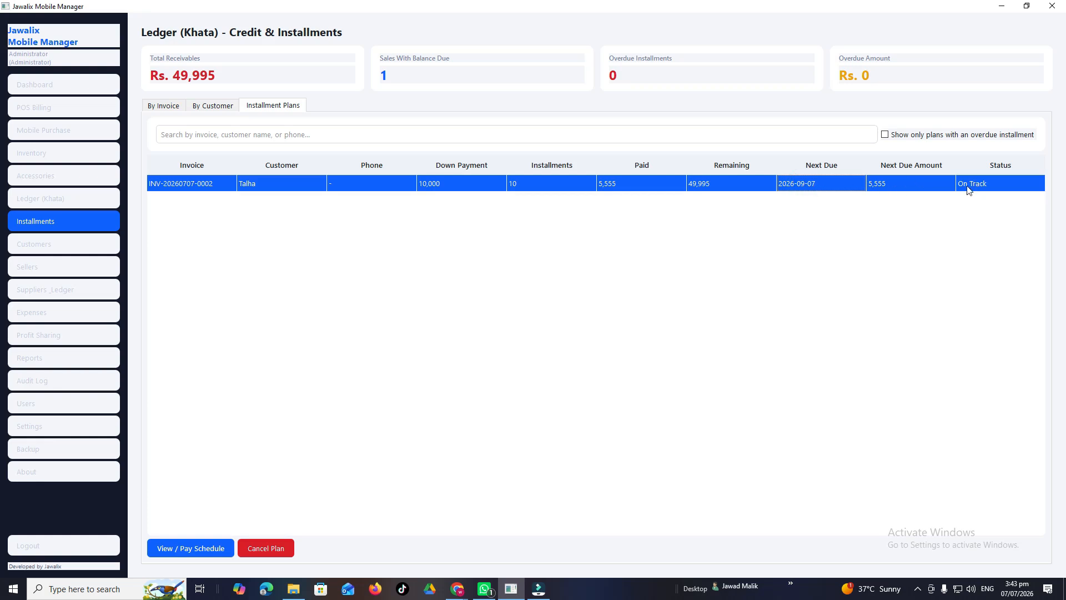
left_click(45, 244)
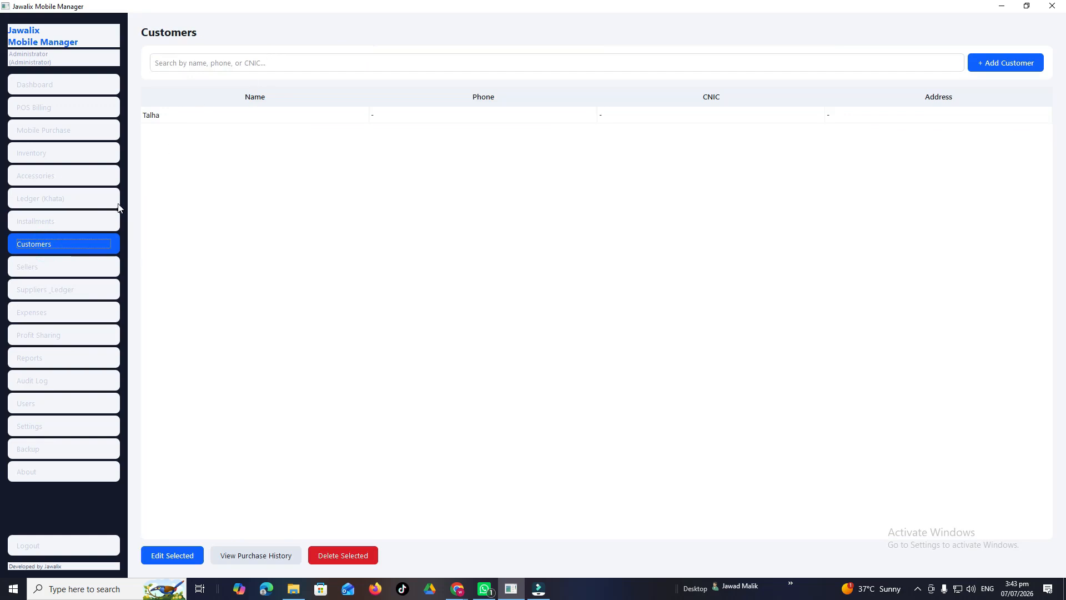
left_click(35, 266)
left_click(174, 115)
left_click(165, 150)
left_click(996, 63)
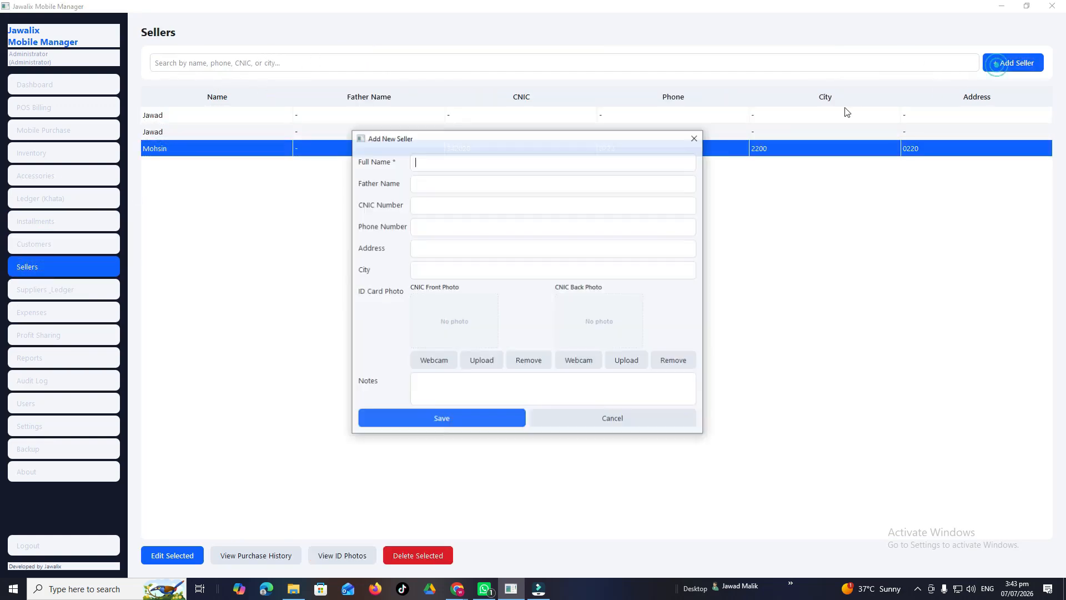
left_click(694, 139)
Check the supplier ledger purchases and the amount and description fields of the new expense form.
left_click(85, 290)
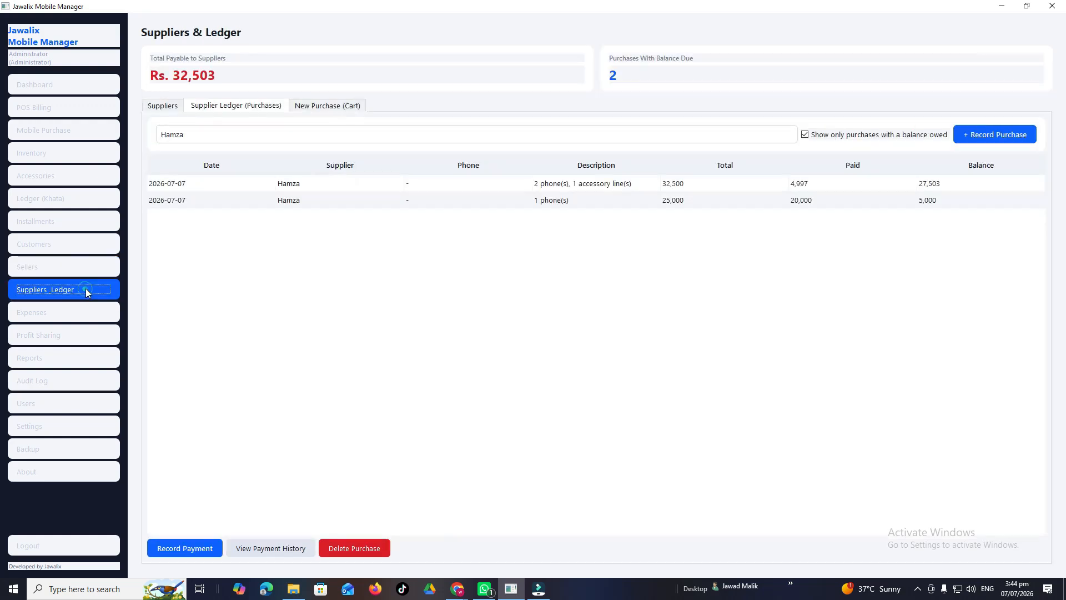
left_click(28, 315)
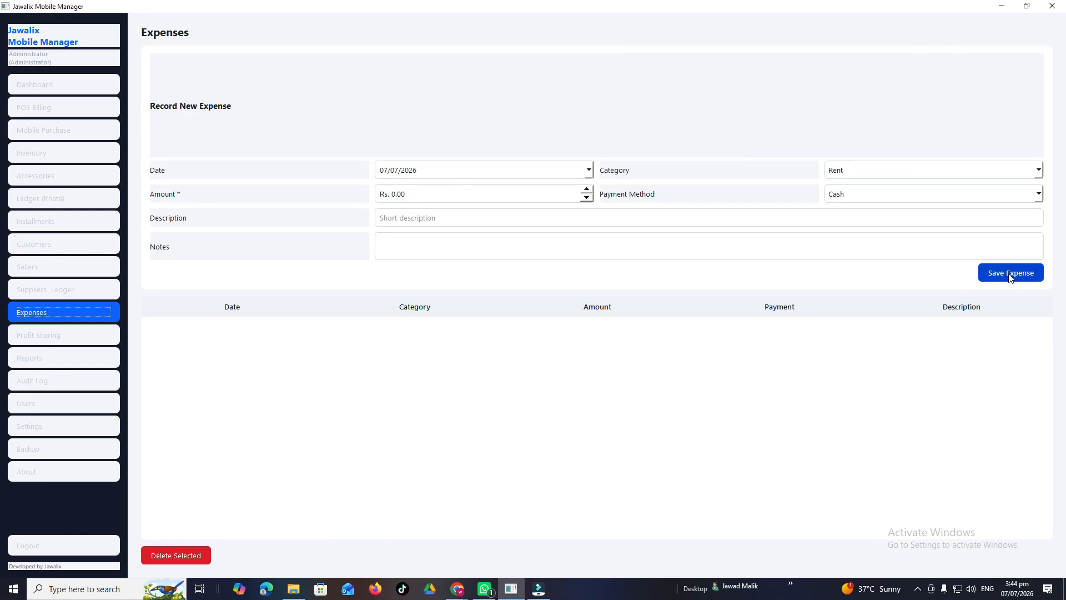
left_click(393, 194)
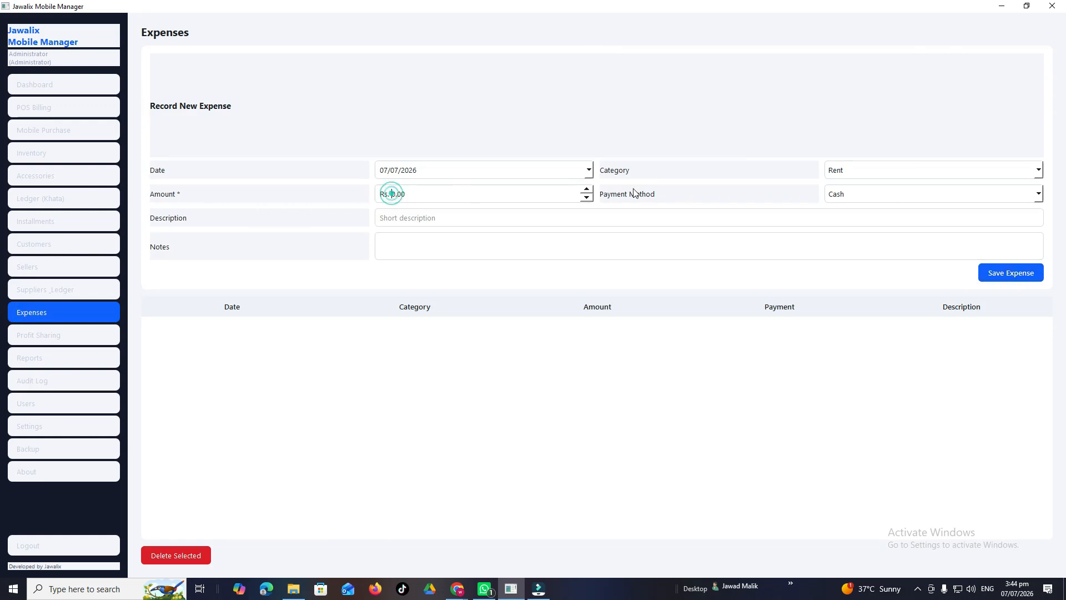
left_click(417, 218)
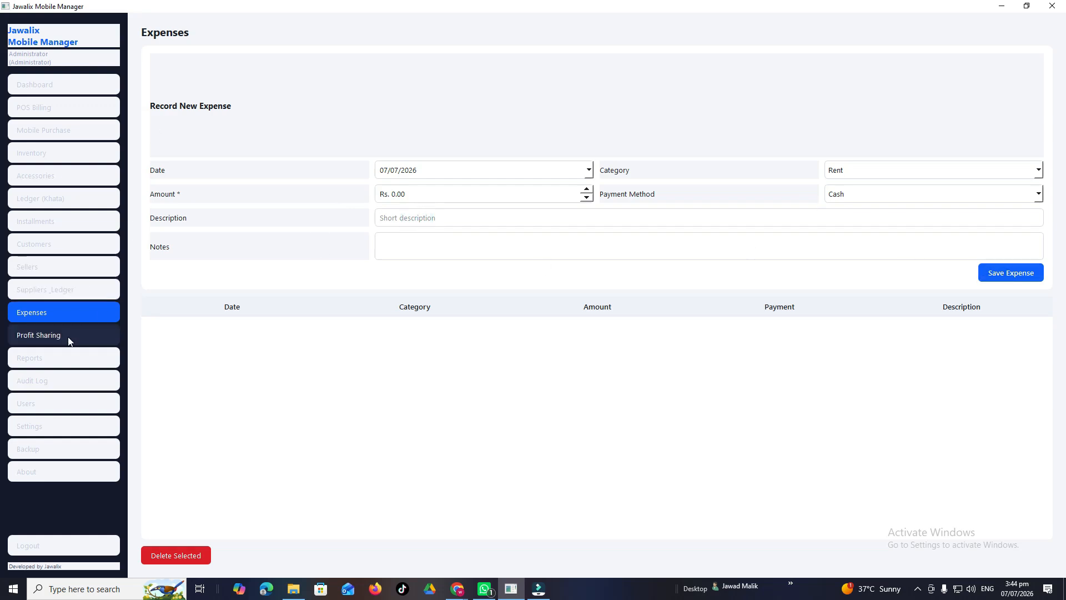
Add an investor by name to the profit sharing settings with a 0% share.
left_click(51, 336)
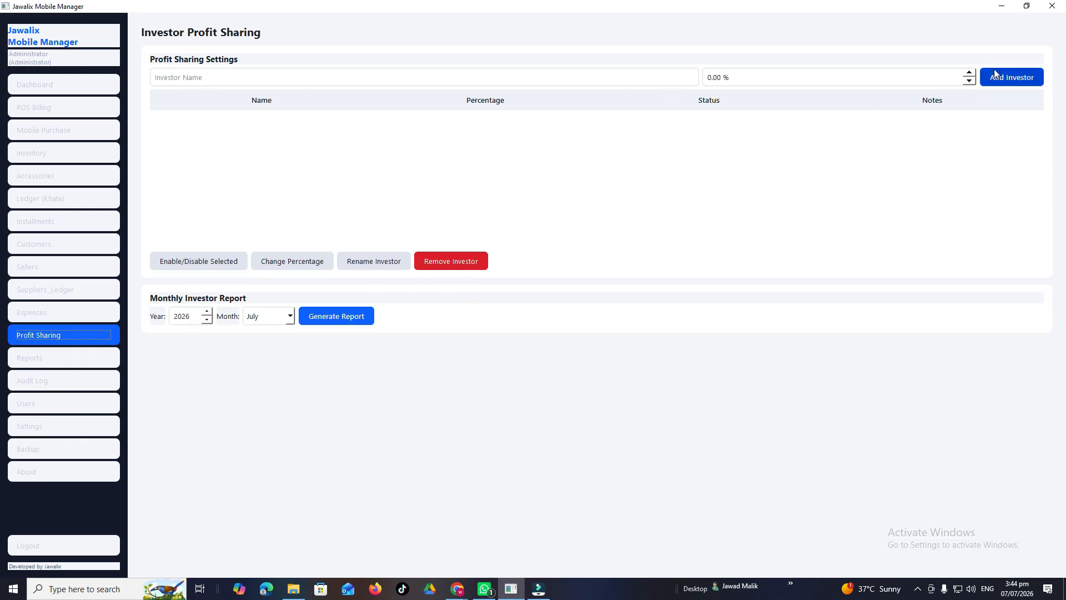
left_click(1020, 81)
left_click(569, 302)
left_click(190, 77)
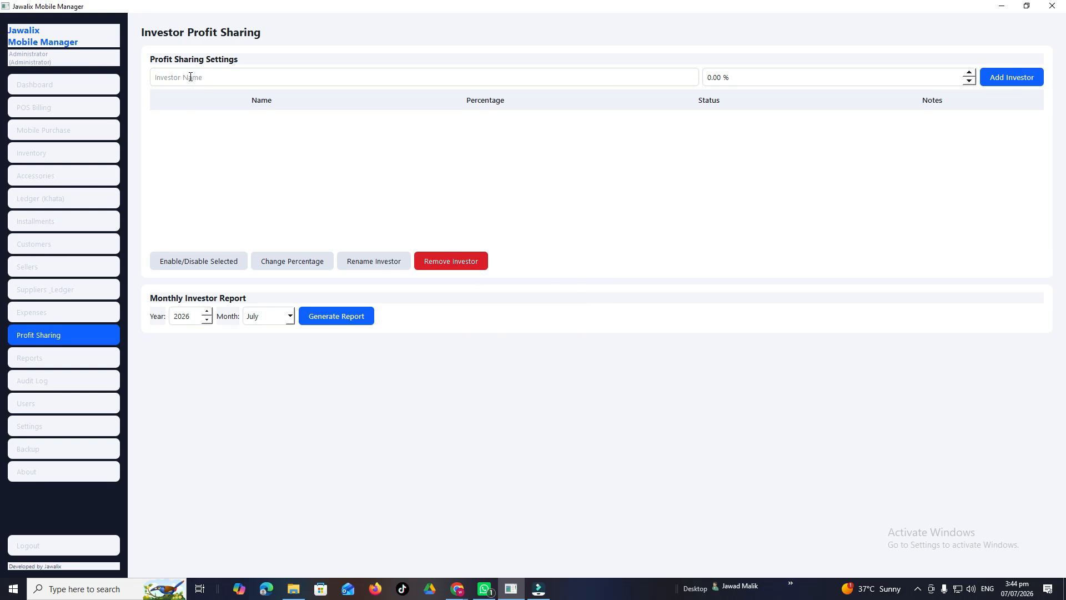
type("Sha")
key("BackSpace")
key("BackSpace")
key("BackSpace")
type("Mustagf")
left_click(983, 78)
left_click(281, 123)
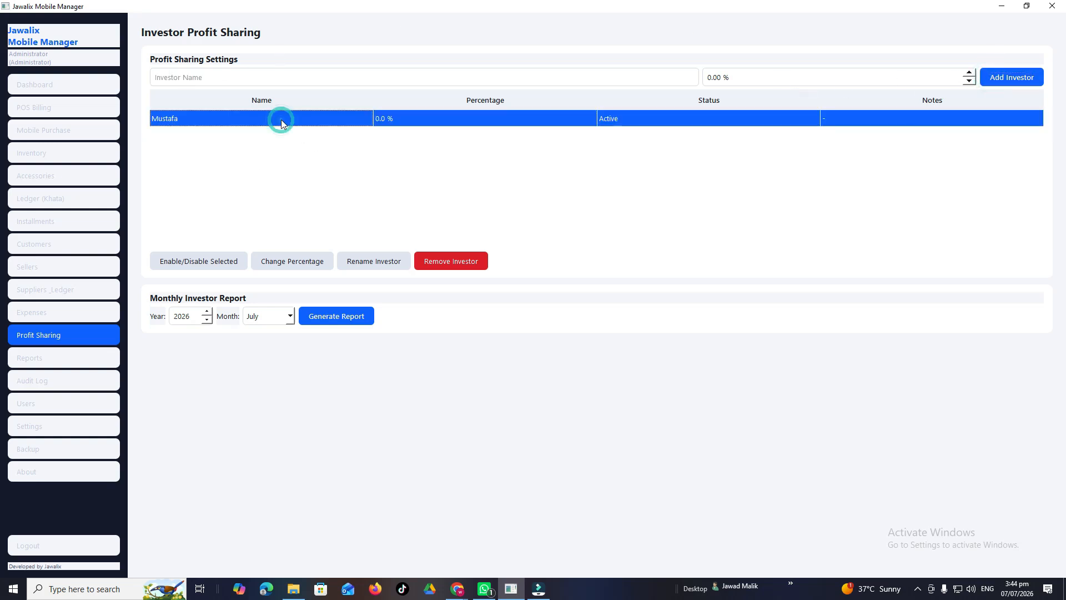
Remove the investor with the 0% share from profit sharing.
left_click(890, 118)
left_click(446, 261)
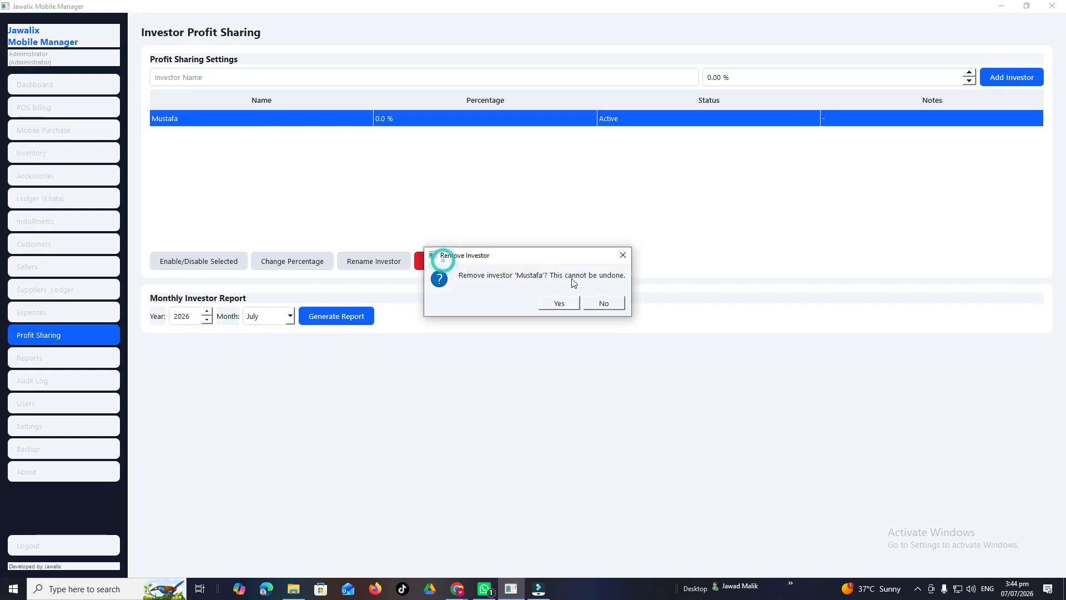
left_click(570, 303)
Add an investor by name to profit sharing with a 5% share.
left_click(257, 74)
type("Mu")
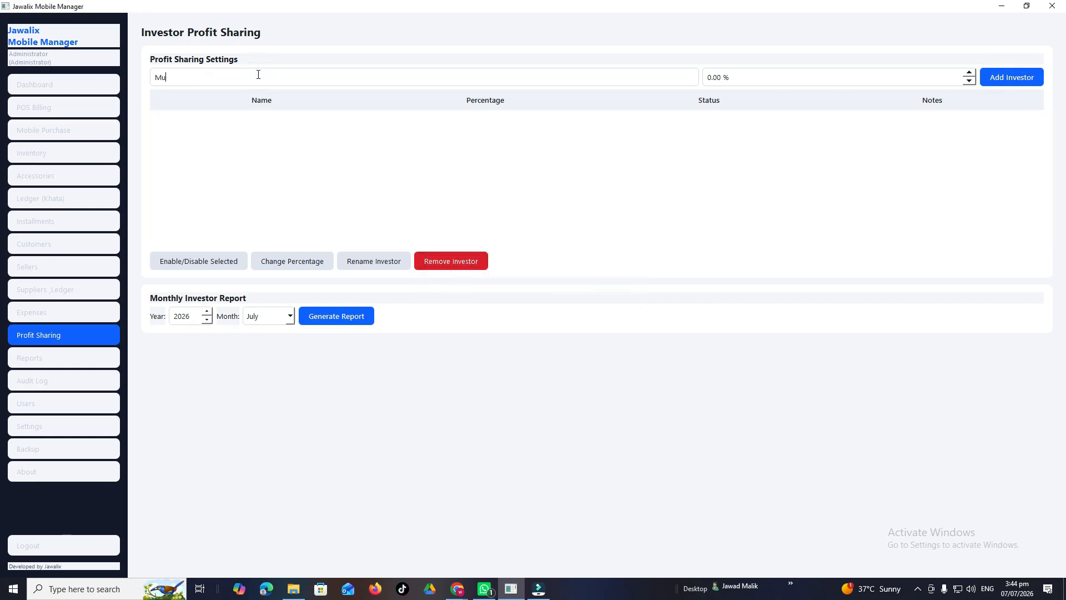
type("stafa")
key("Tab")
triple_click(717, 77)
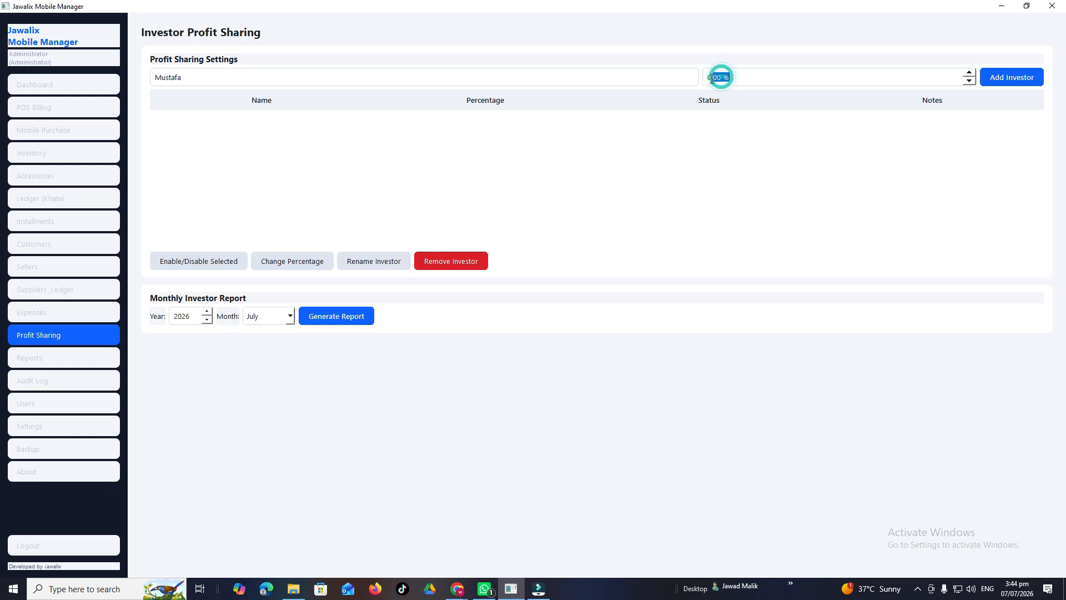
type("5")
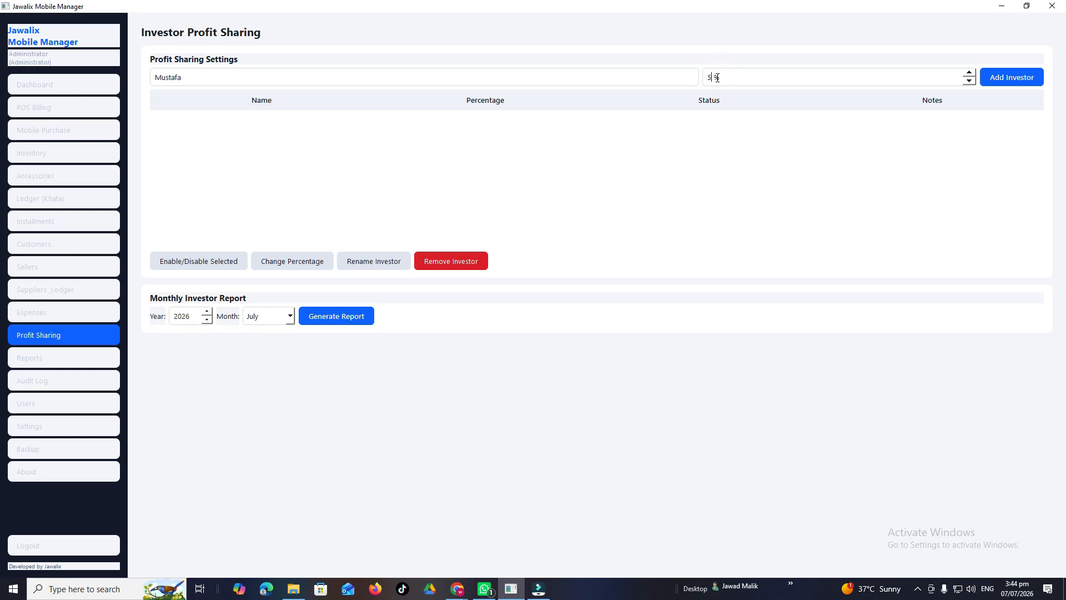
left_click(1005, 78)
left_click(391, 119)
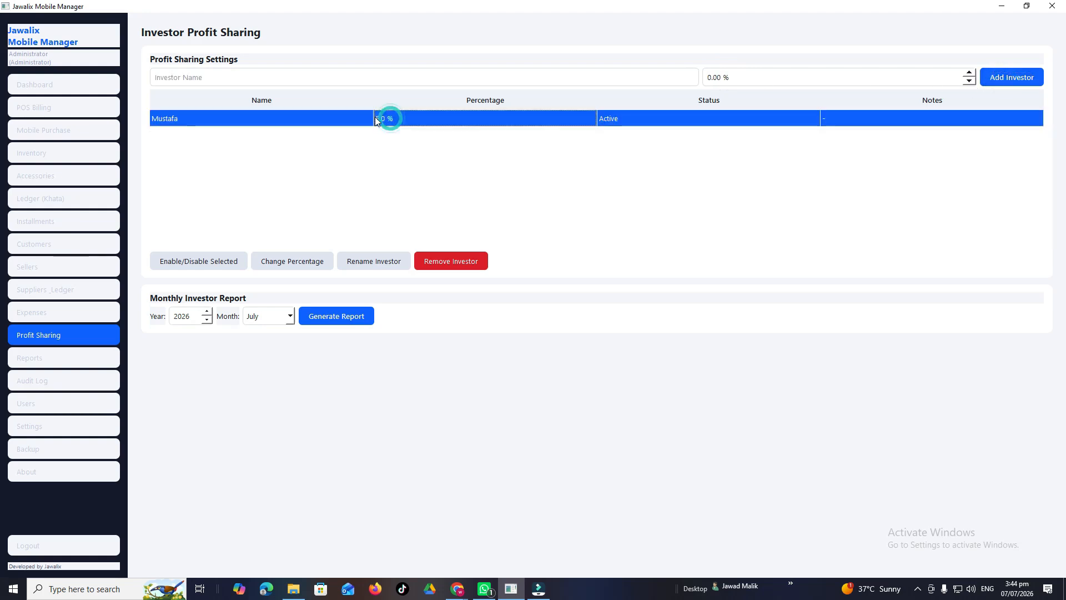
Generate the daily Sales Report and examine its invoice rows.
left_click(29, 358)
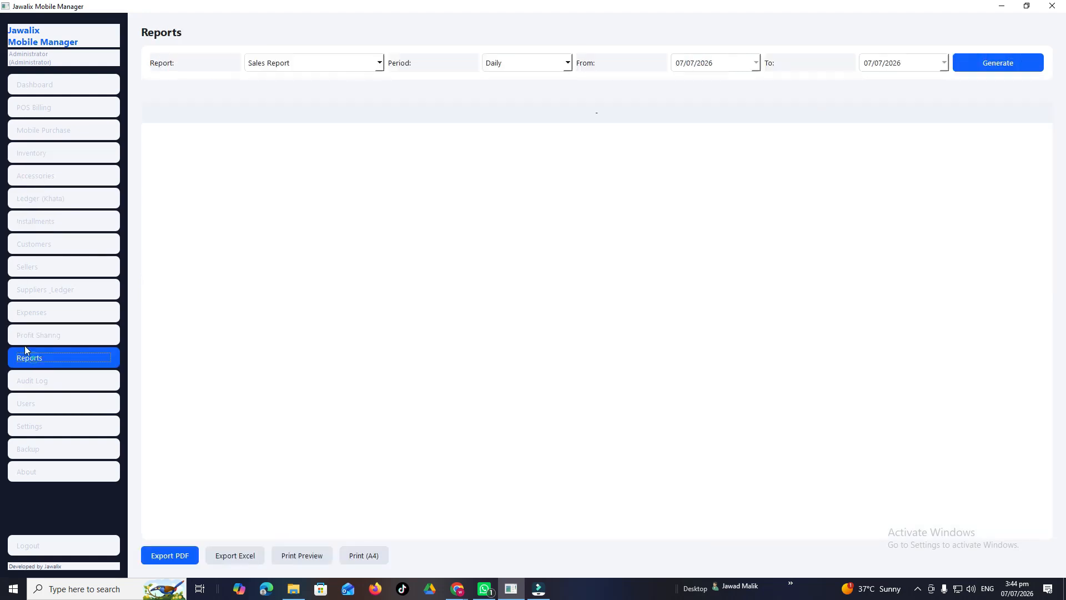
left_click(381, 63)
left_click(381, 62)
left_click(381, 62)
left_click(381, 62)
left_click(278, 65)
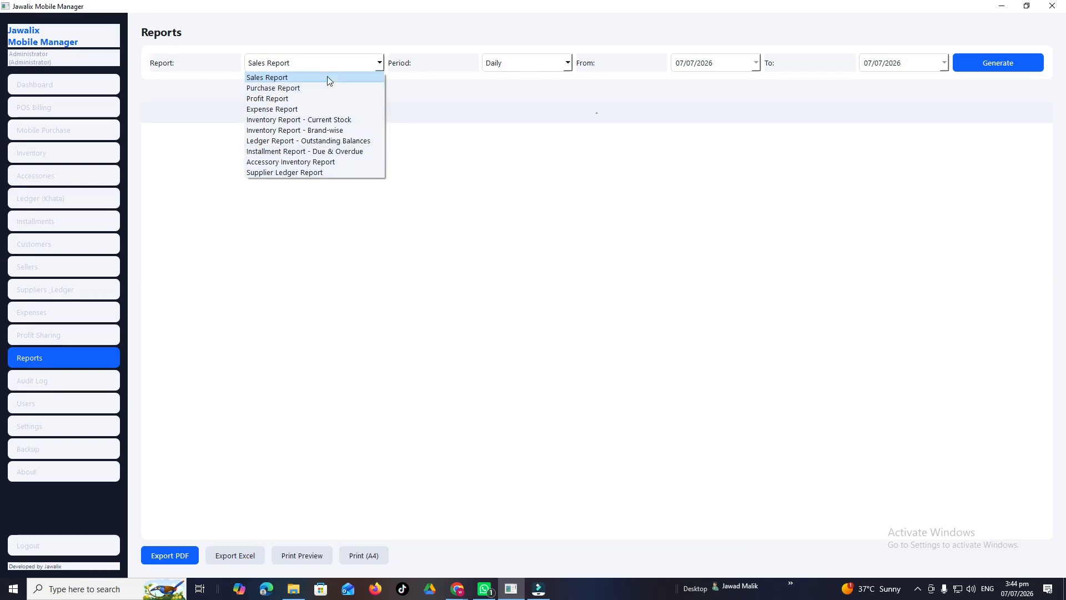
left_click(275, 78)
left_click(569, 63)
left_click(490, 75)
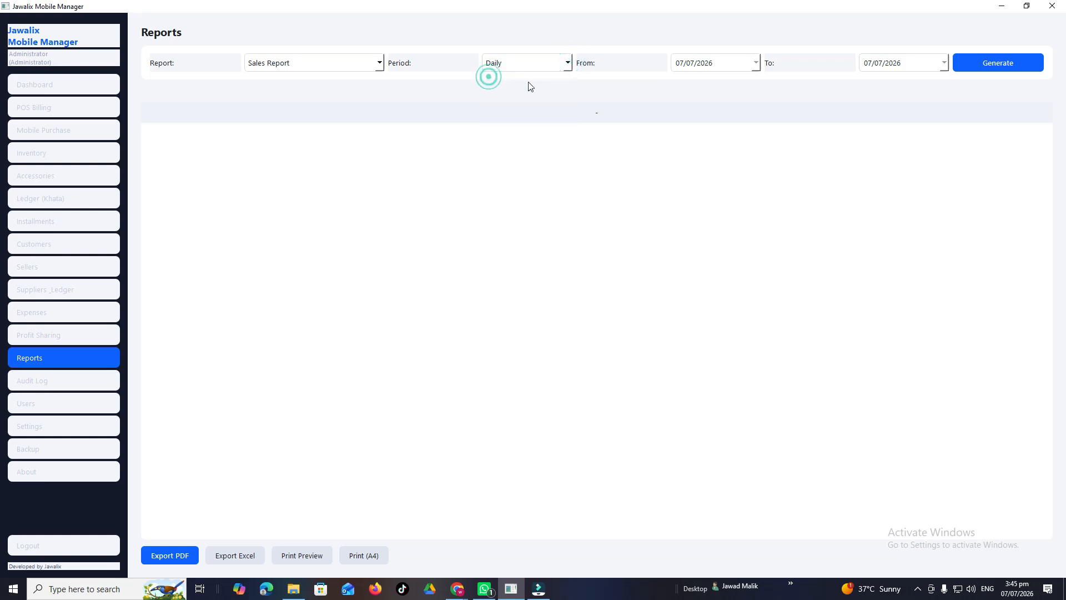
left_click(969, 64)
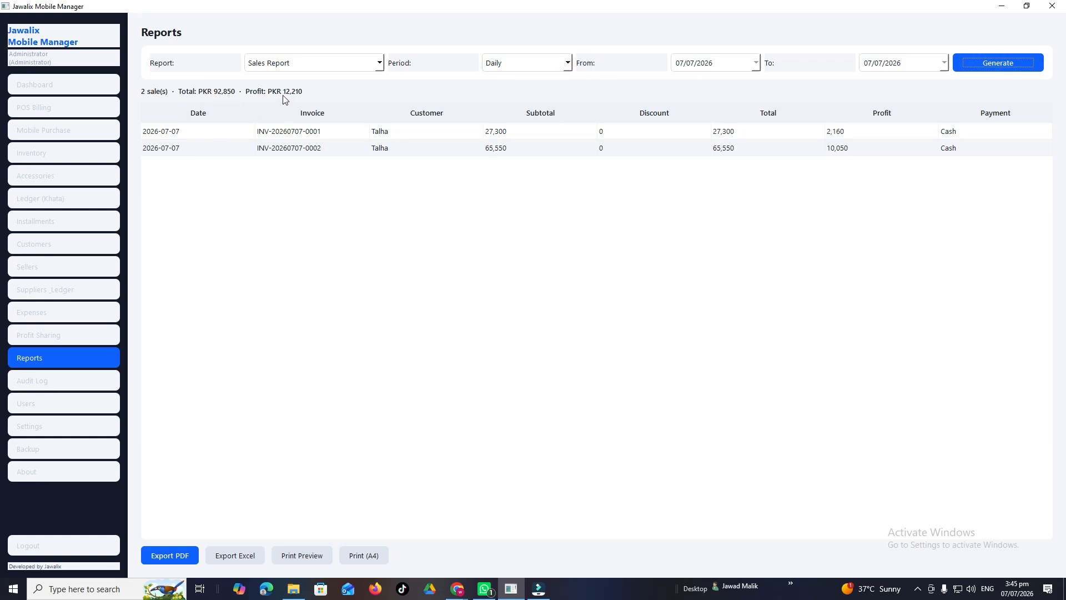
left_click(305, 133)
left_click(304, 147)
left_click(307, 131)
Generate the Sales Report for the Monthly period.
left_click(567, 63)
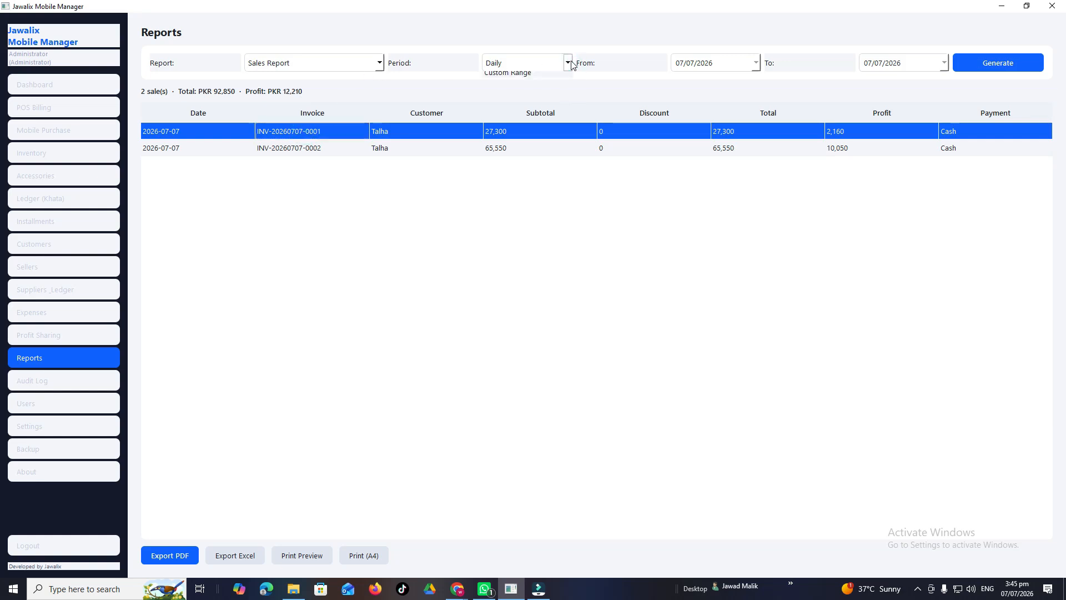
left_click(506, 99)
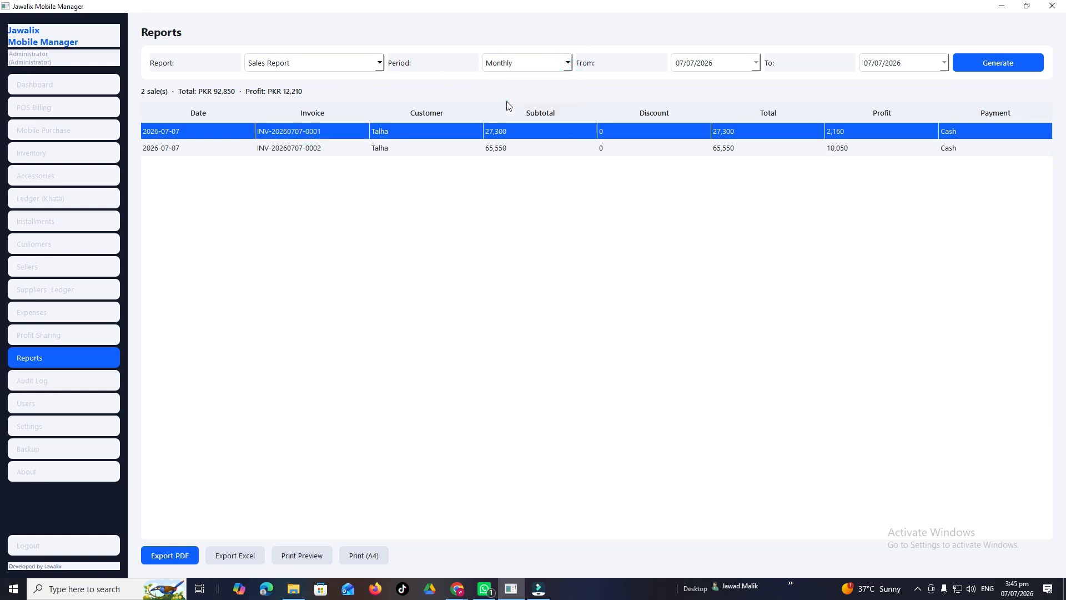
left_click(960, 63)
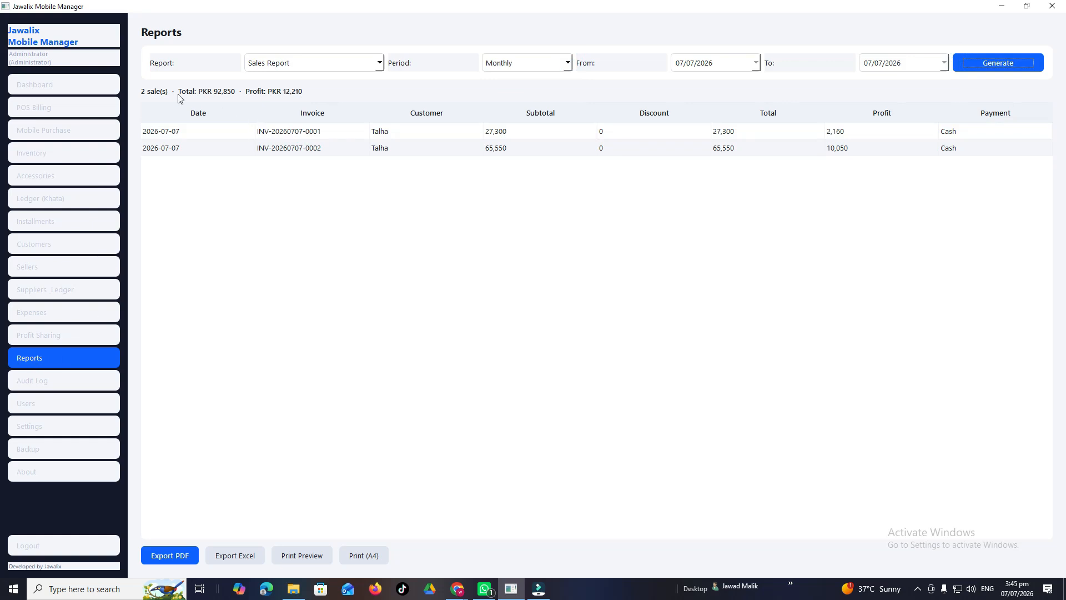
Generate the monthly investor report for July 2026 to see how the profit is shared.
left_click(47, 339)
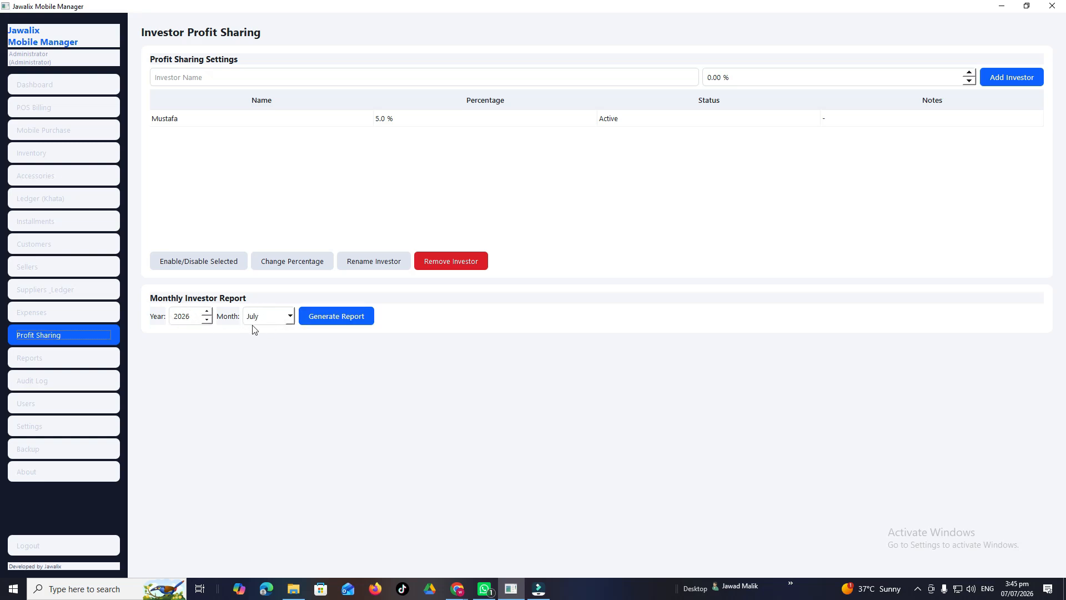
left_click(327, 316)
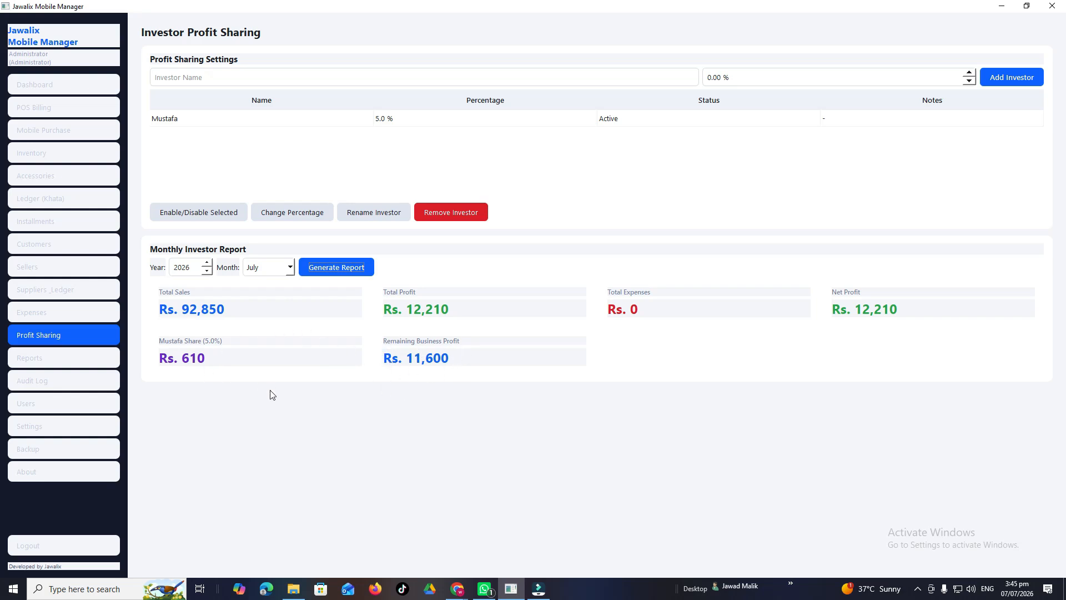
Look over the audit log and users pages, and examine the new-user form's fields and role options without saving a user.
left_click(53, 360)
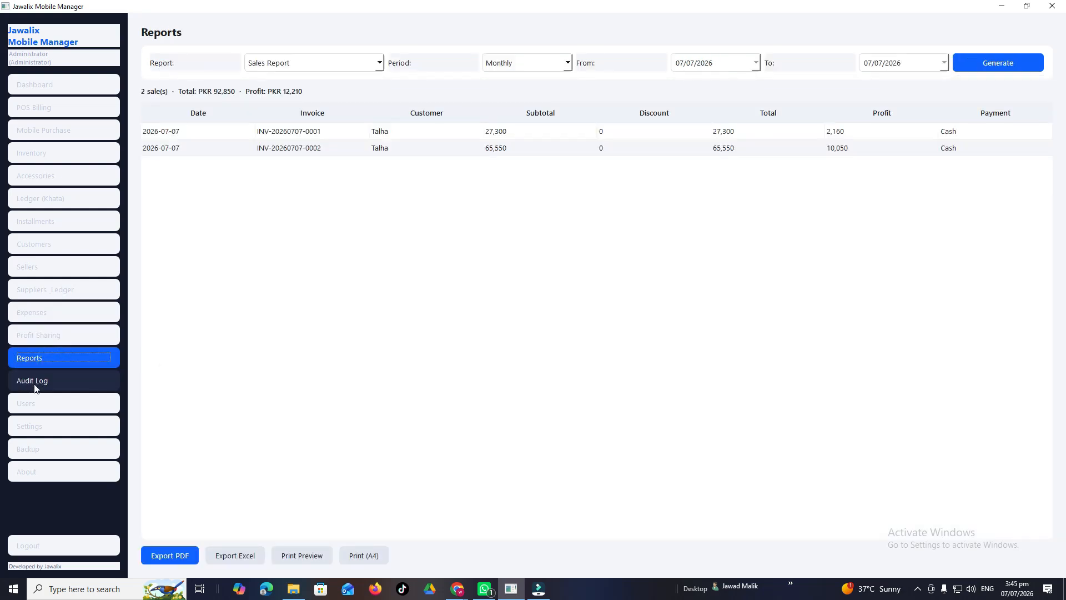
left_click(84, 382)
left_click(48, 404)
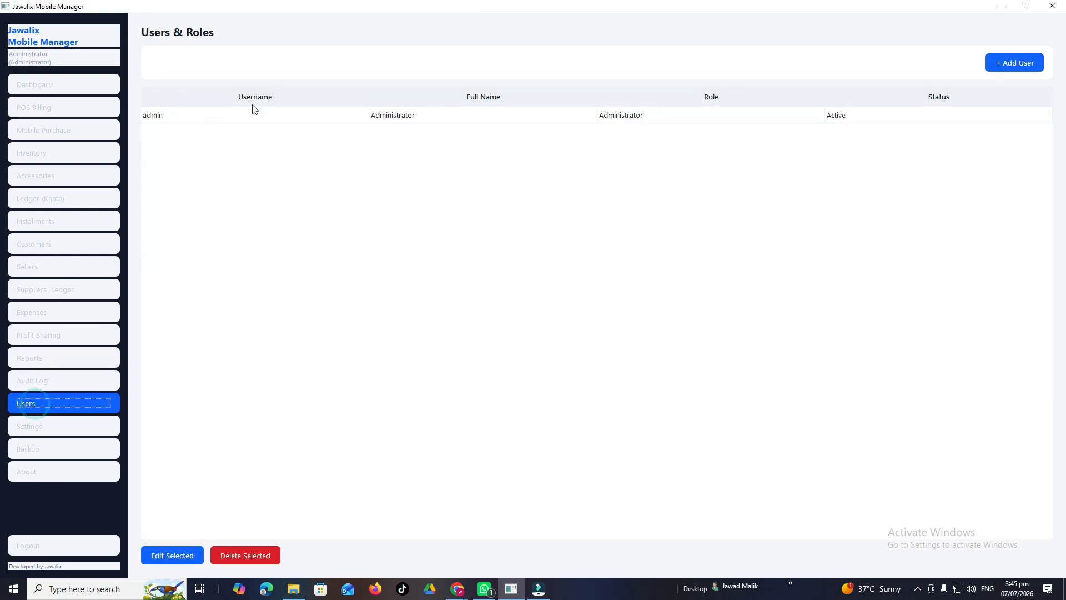
left_click(1014, 64)
left_click_drag(507, 216, 493, 122)
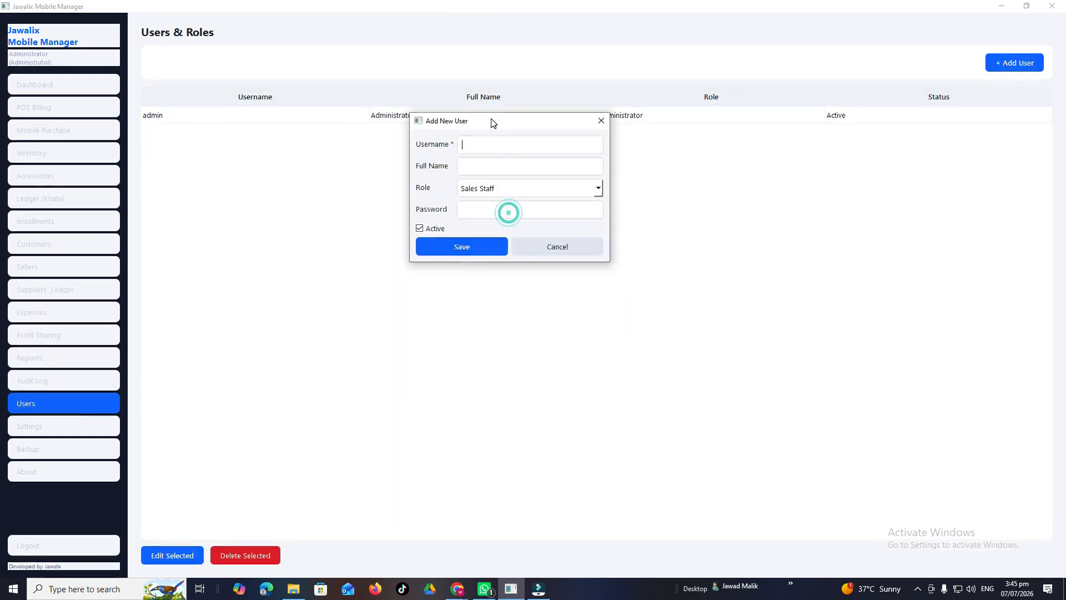
left_click(600, 189)
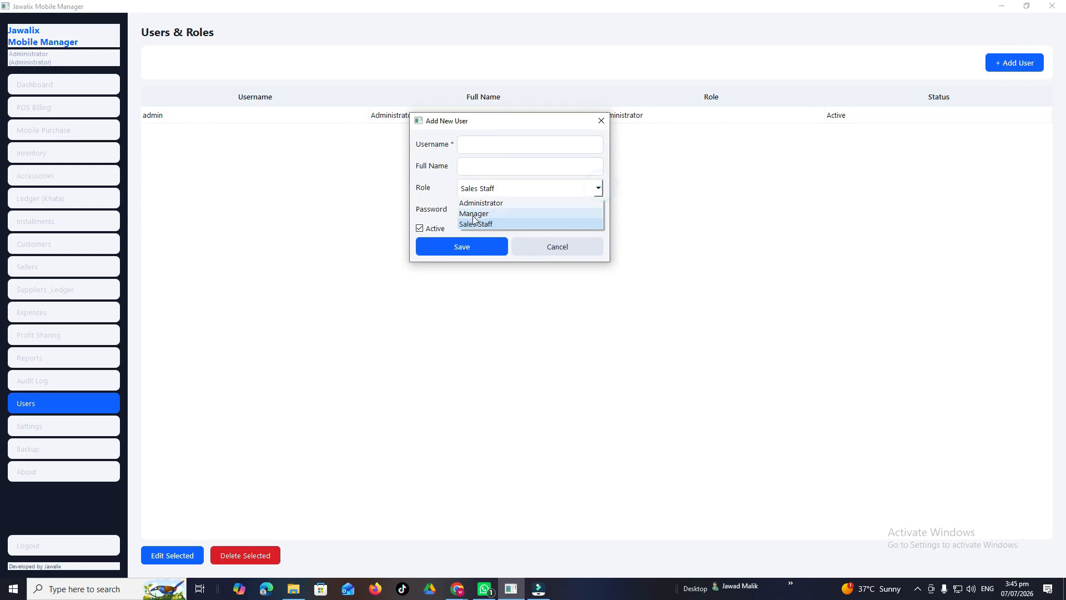
left_click(452, 228)
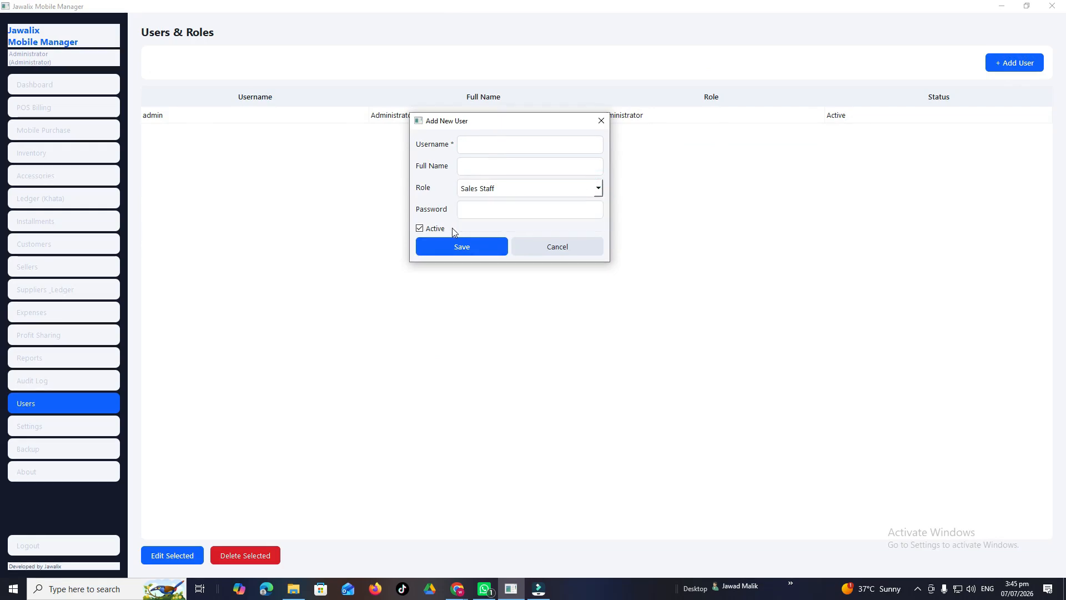
left_click(477, 145)
left_click(478, 170)
left_click(479, 207)
left_click(550, 248)
Set the application theme to Dark in the appearance settings and apply it.
left_click(85, 430)
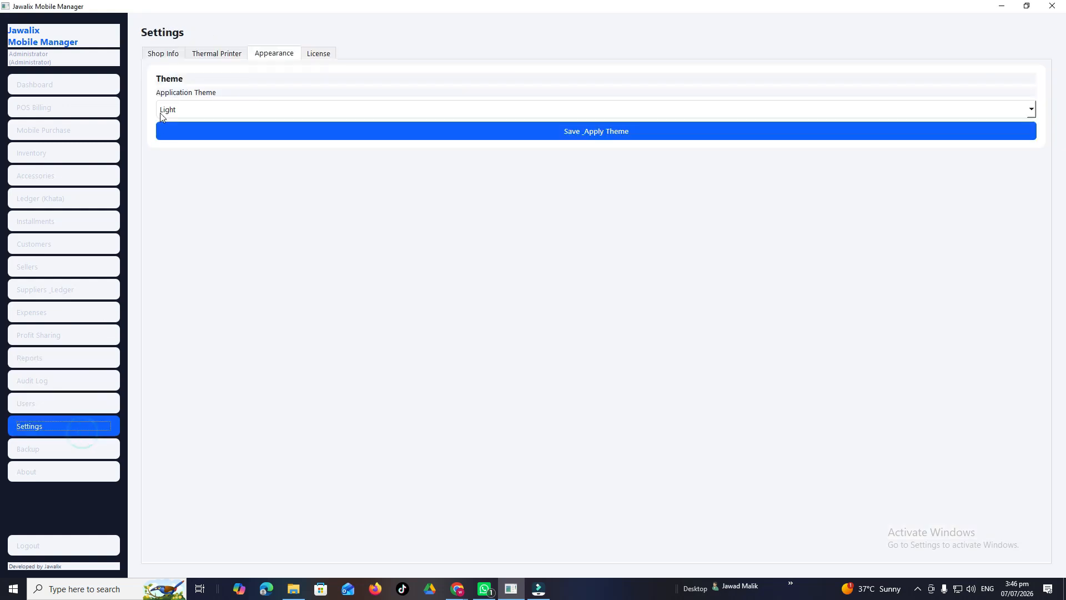
left_click(211, 110)
left_click(179, 135)
left_click(322, 132)
left_click(582, 304)
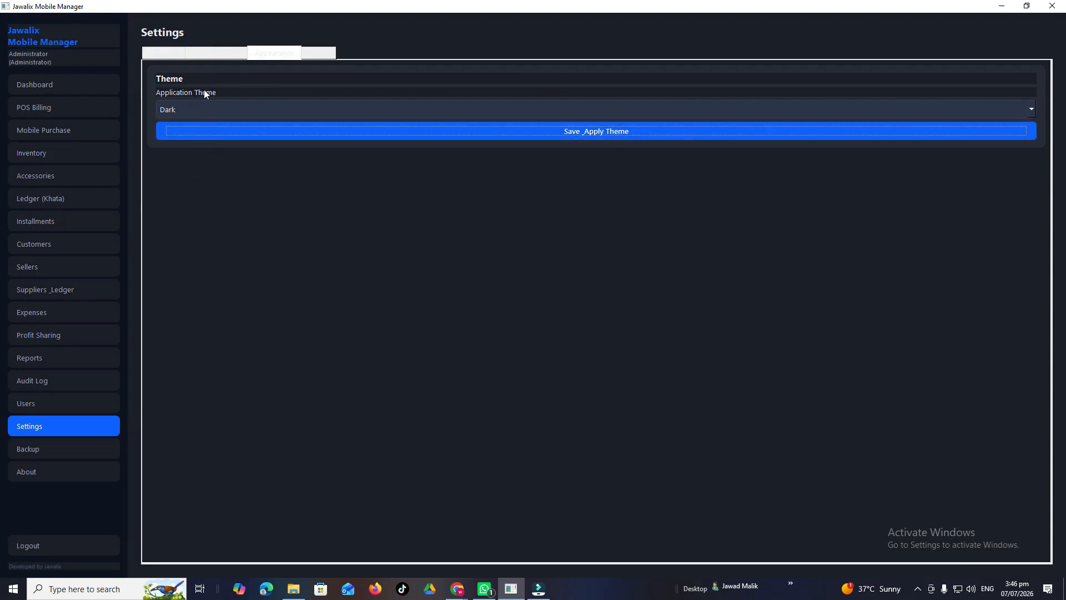
Return the application theme to Light and apply it.
left_click(216, 55)
left_click(276, 53)
left_click(221, 110)
left_click(186, 125)
left_click(322, 135)
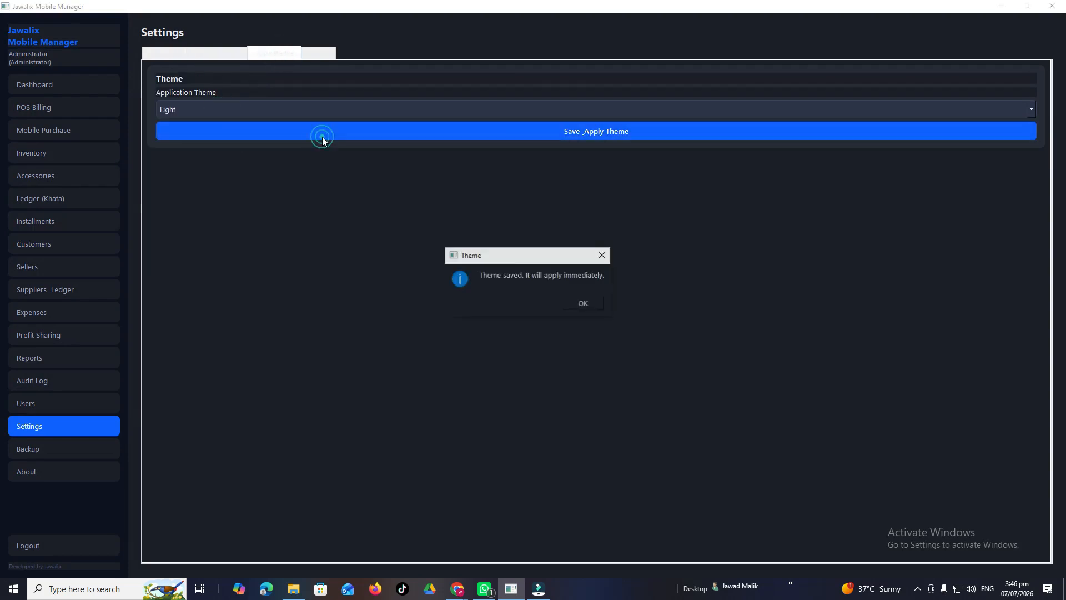
left_click(583, 303)
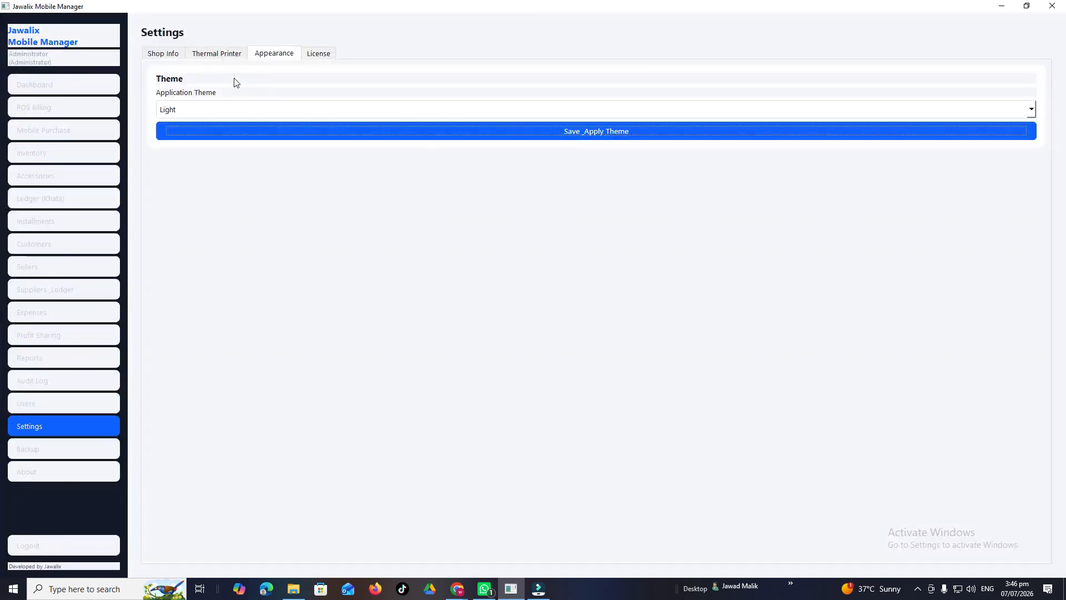
Examine the thermal receipt printer settings, including the Windows printer choices and the paper width options, without changing them.
left_click(227, 56)
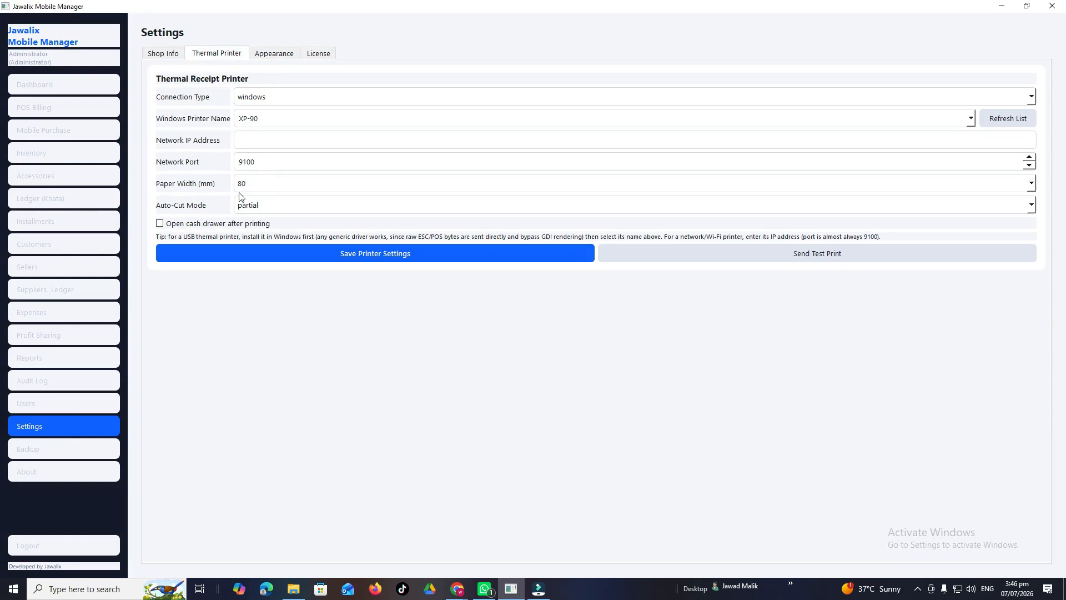
left_click(972, 119)
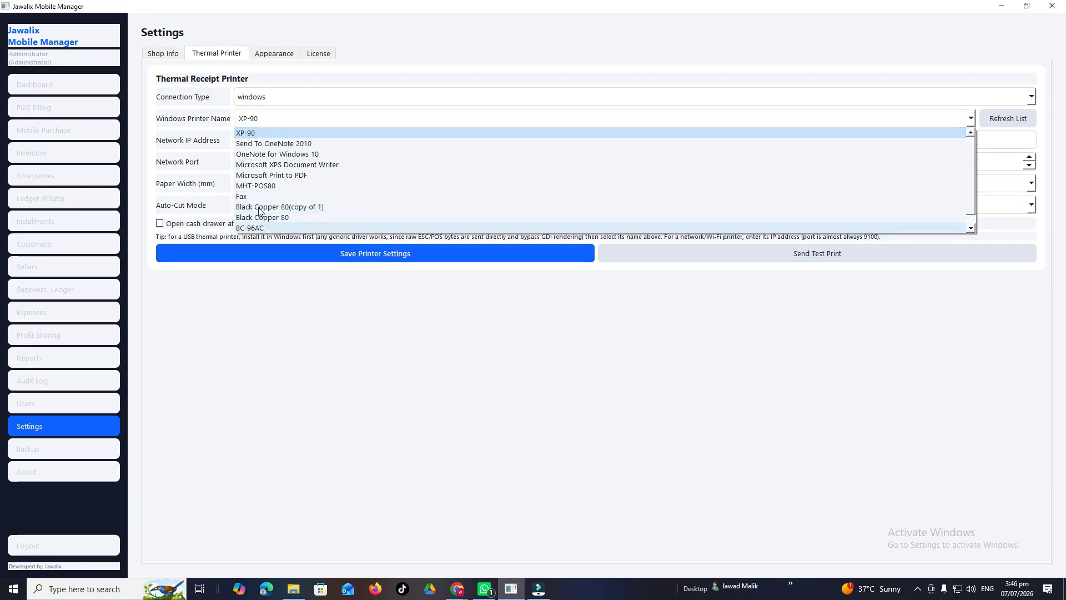
left_click(262, 116)
left_click(262, 186)
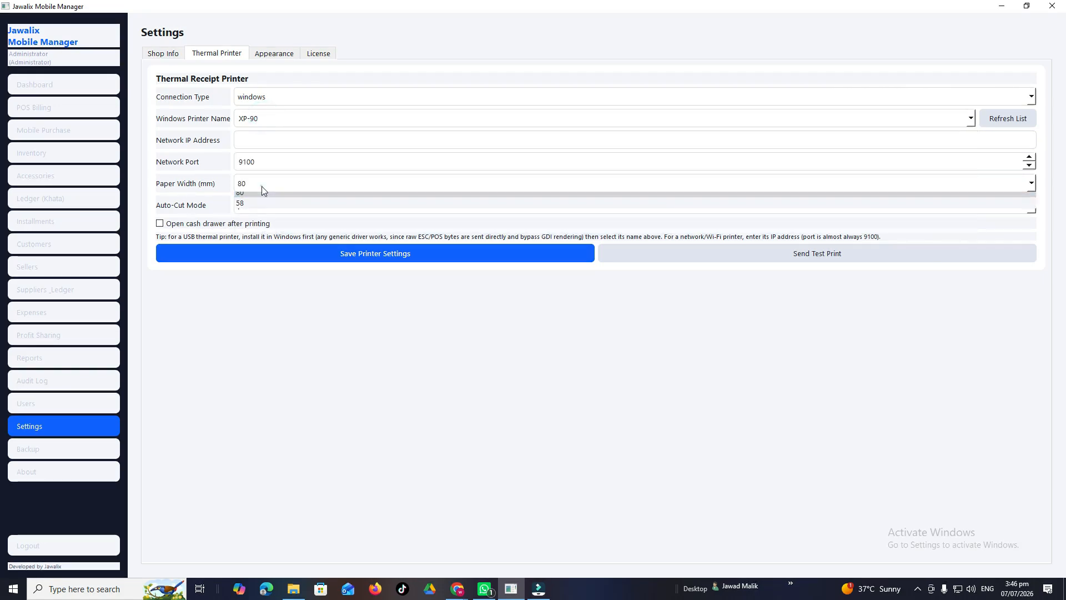
left_click(262, 186)
left_click(248, 187)
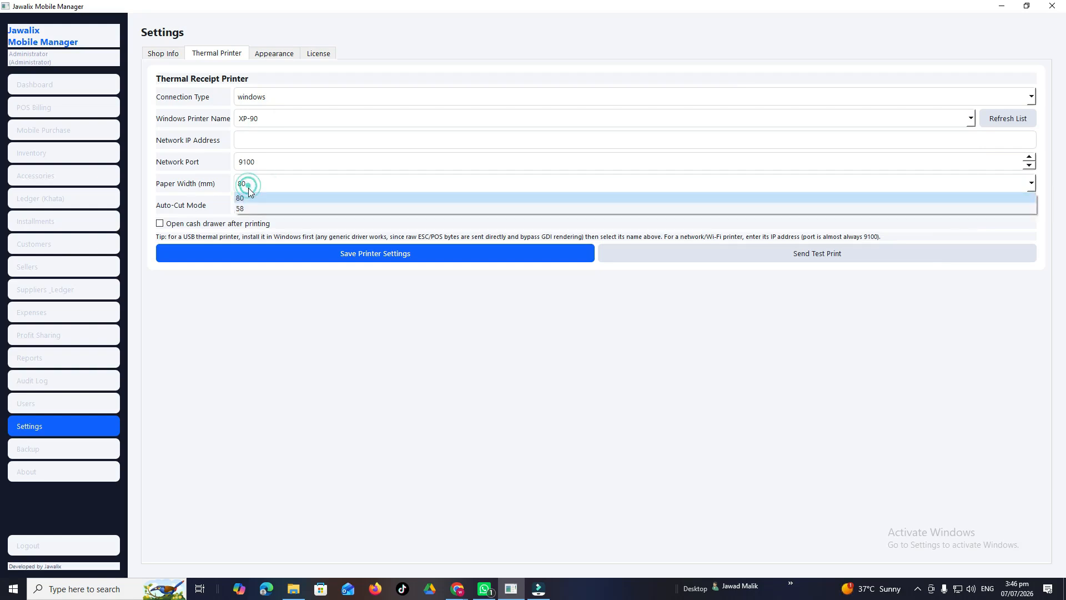
left_click(375, 289)
Review the shop information and the license's device ID and product key fields in the settings, and return to the dashboard.
left_click(169, 54)
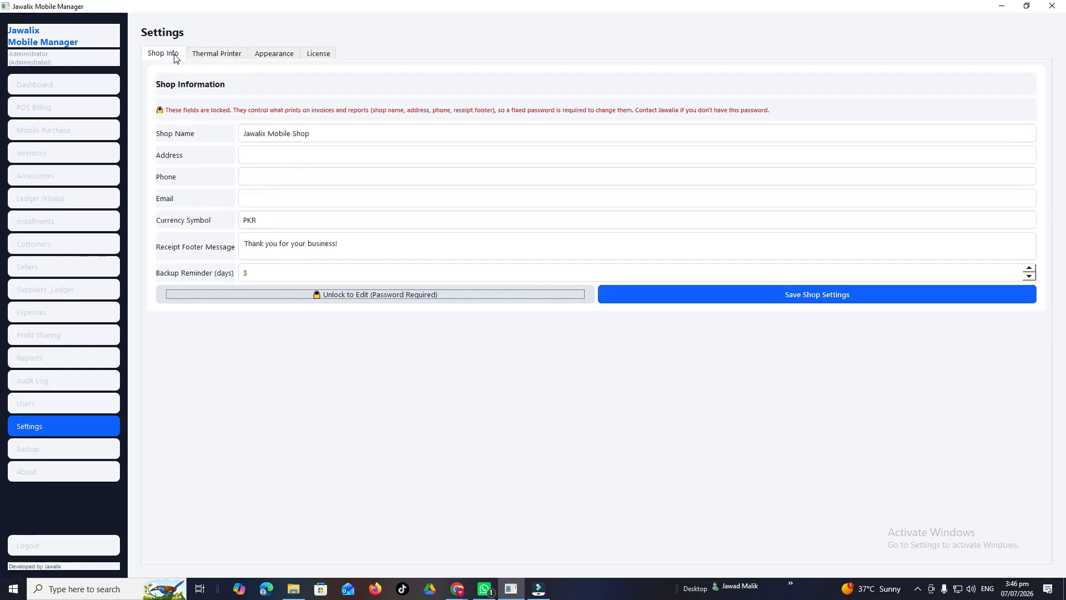
left_click(273, 130)
left_click(319, 53)
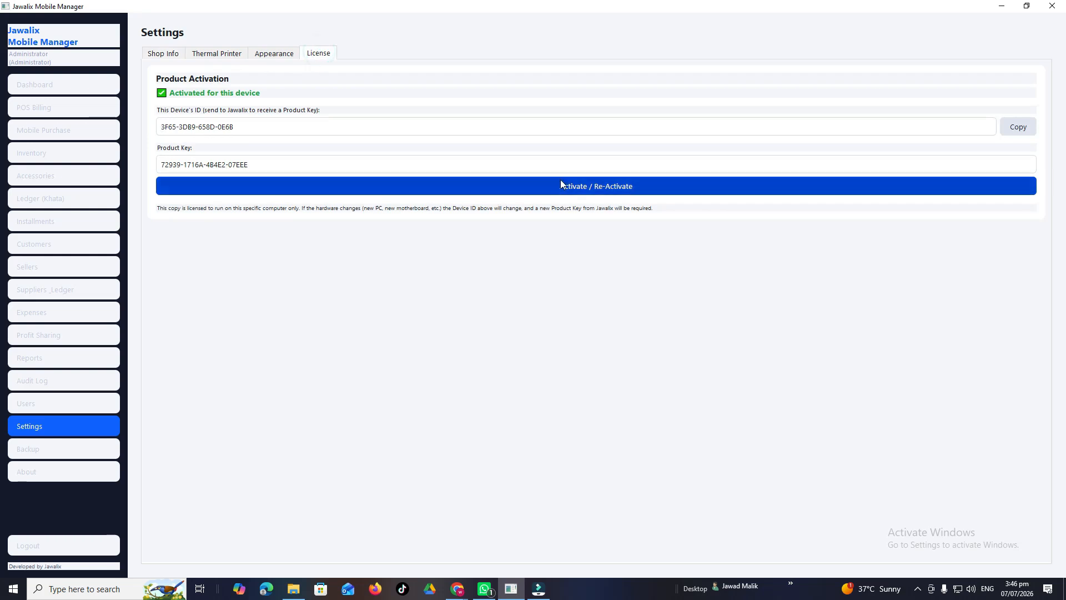
left_click_drag(265, 128, 161, 130)
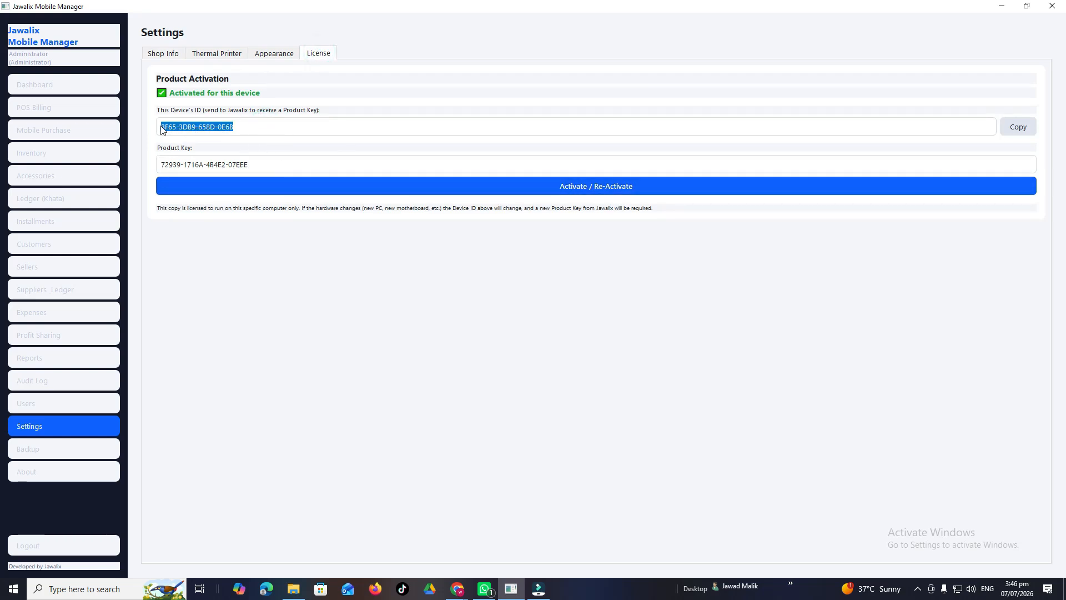
triple_click(247, 164)
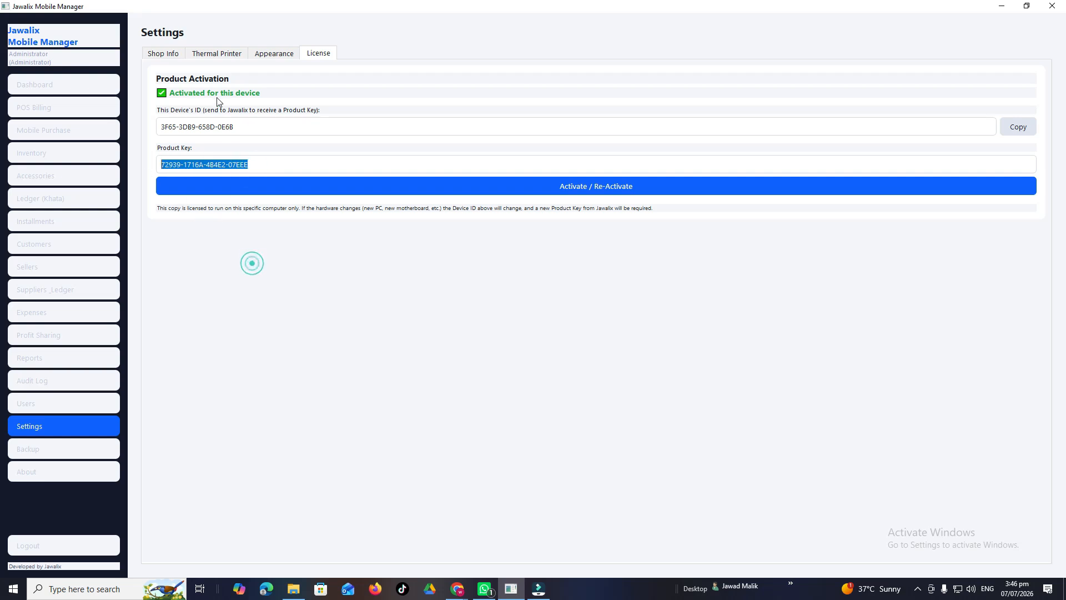
left_click(169, 53)
left_click(64, 85)
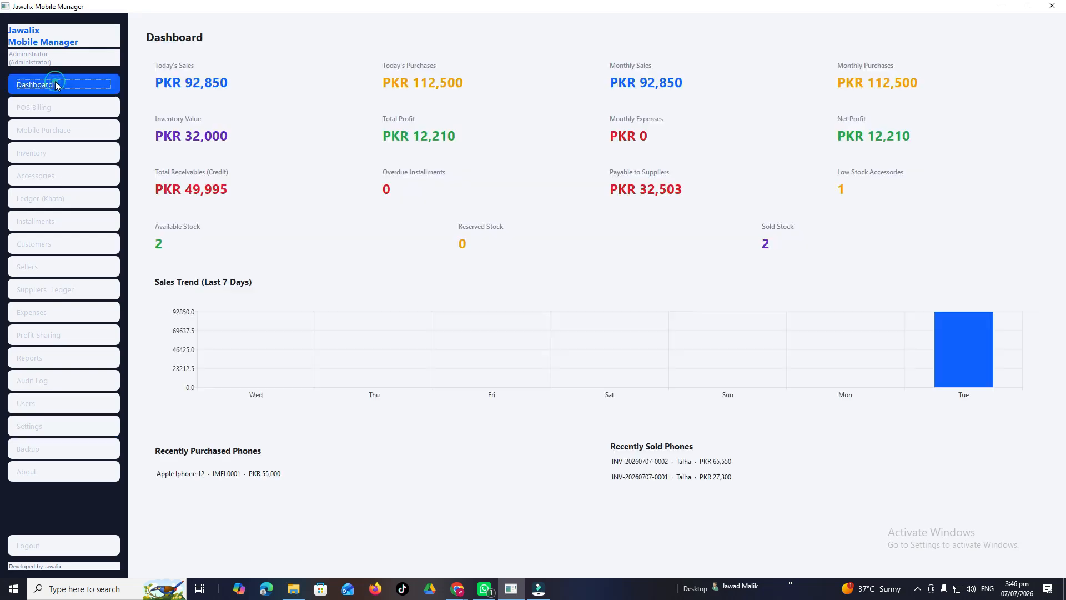